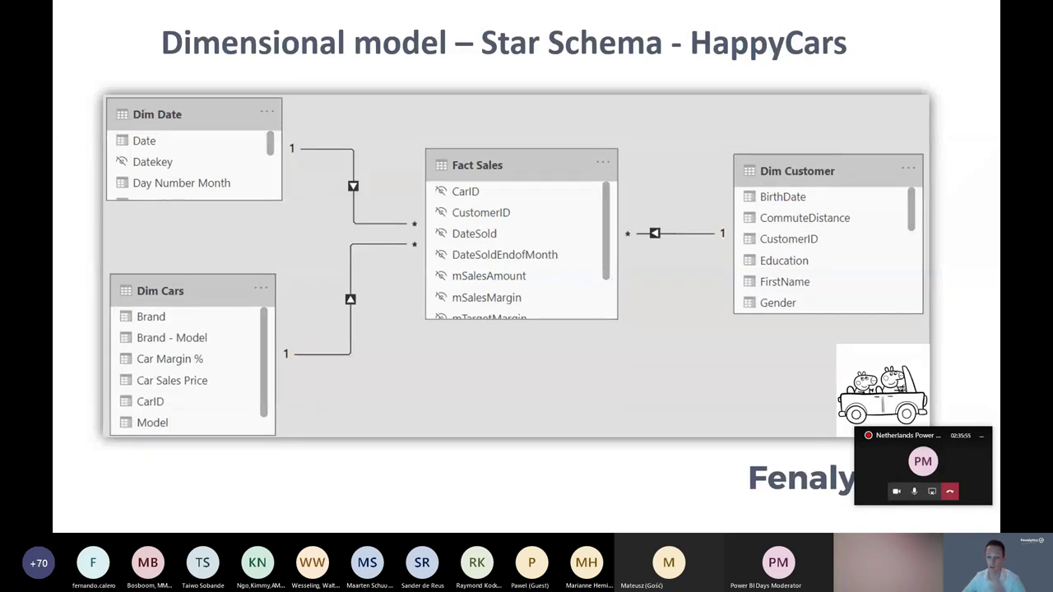
Advance the slideshow to the demo slide, switch to the Power BI service in Chrome and open the HappyCars - Sales report
key("Right")
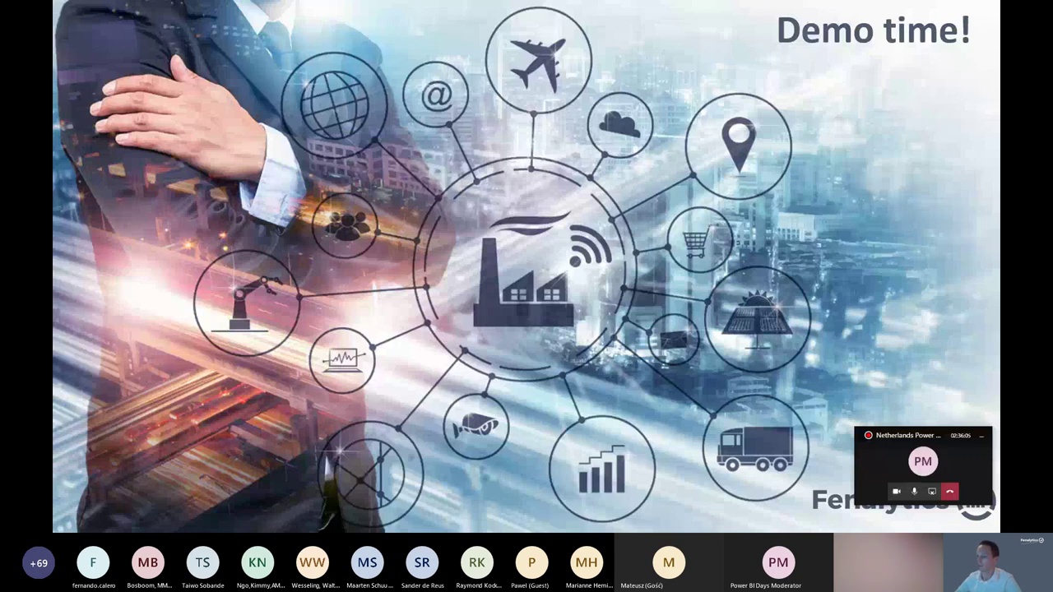
key("alt+Tab")
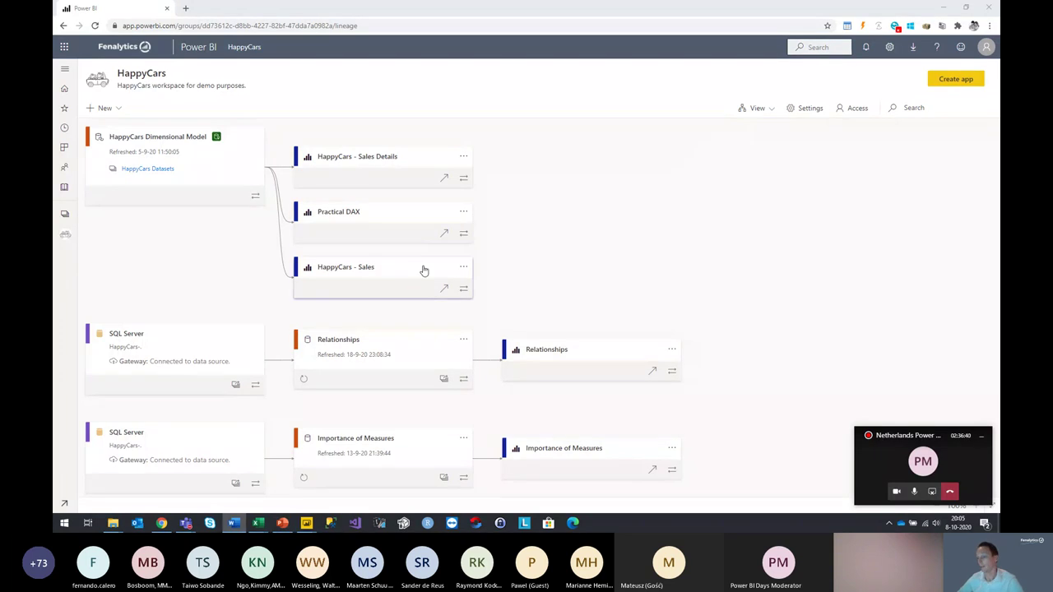
left_click(461, 269)
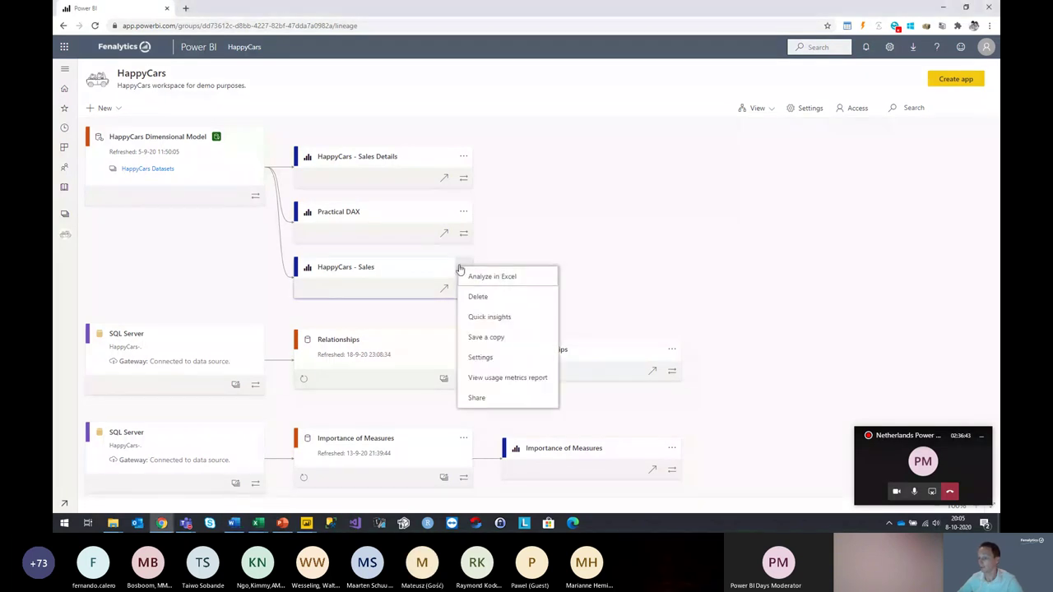
left_click(428, 267)
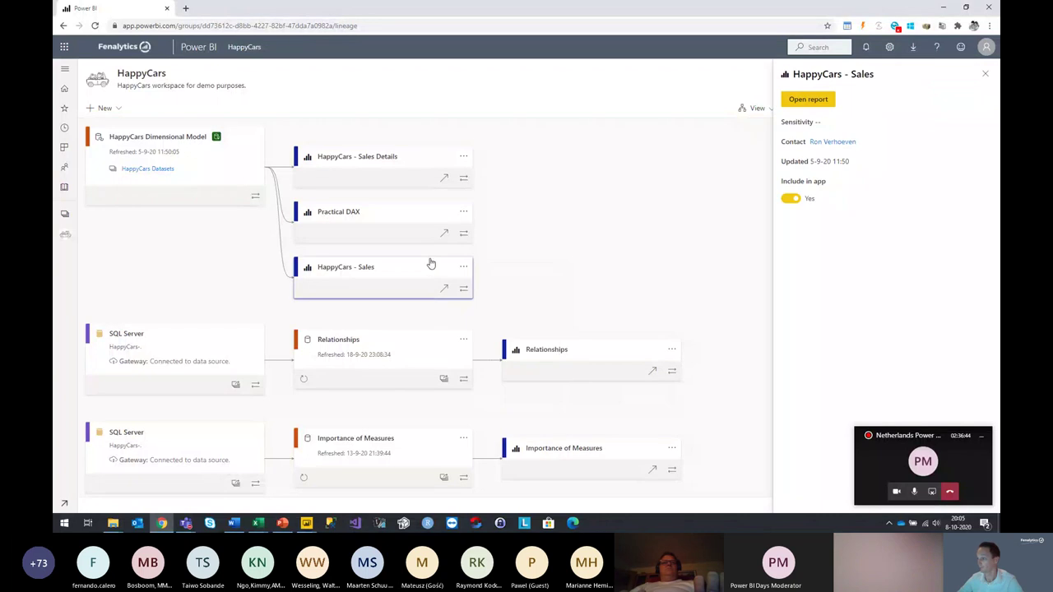
left_click(811, 105)
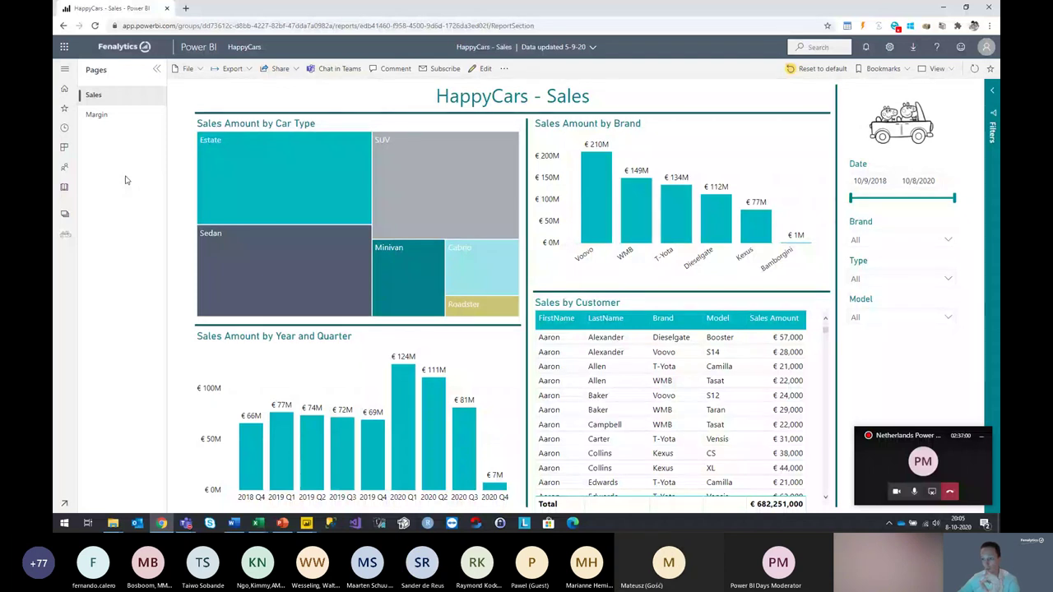
Cross-filter the Sales page by the Estate, Sedan, Minivan and SUV car types in turn, using the treemap
left_click(280, 174)
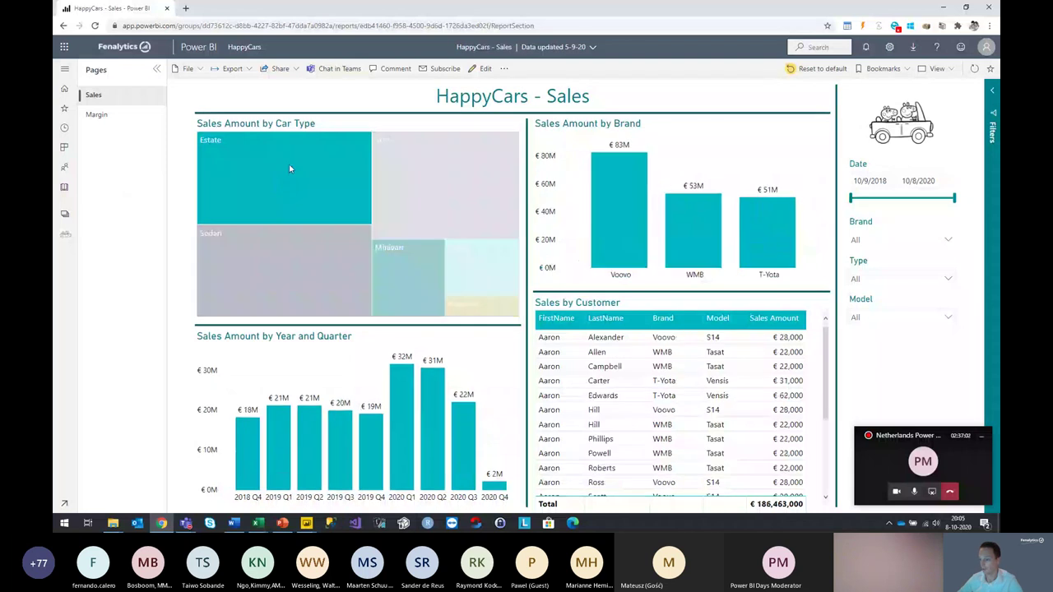
left_click(310, 258)
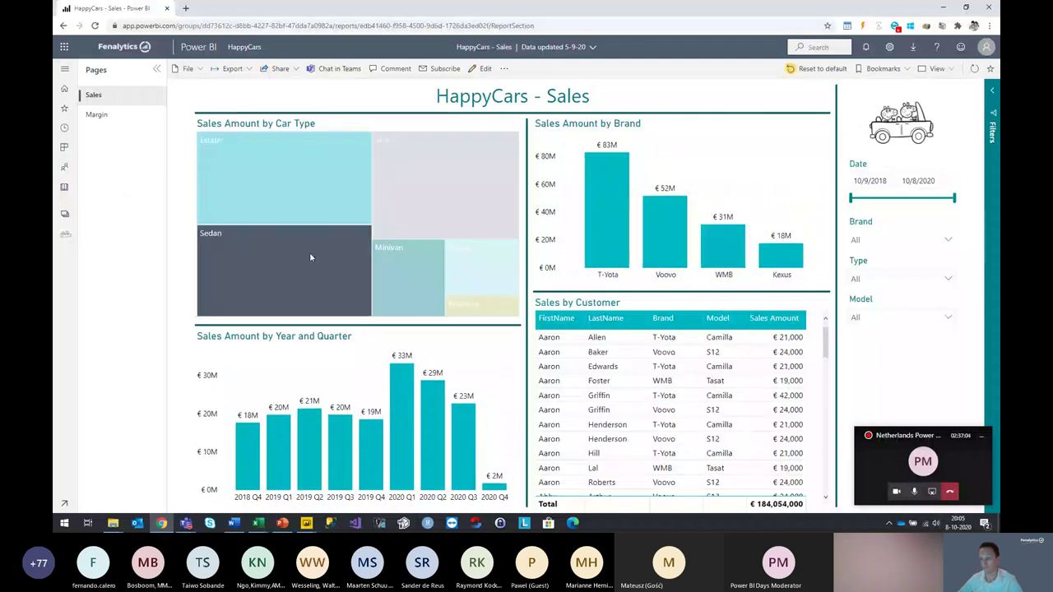
left_click(411, 252)
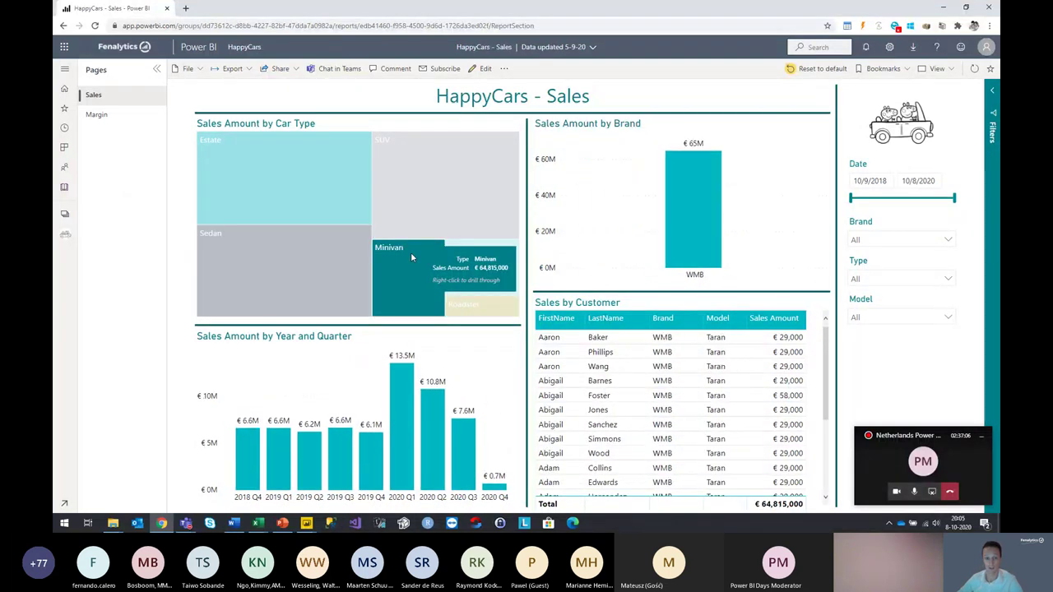
left_click(425, 169)
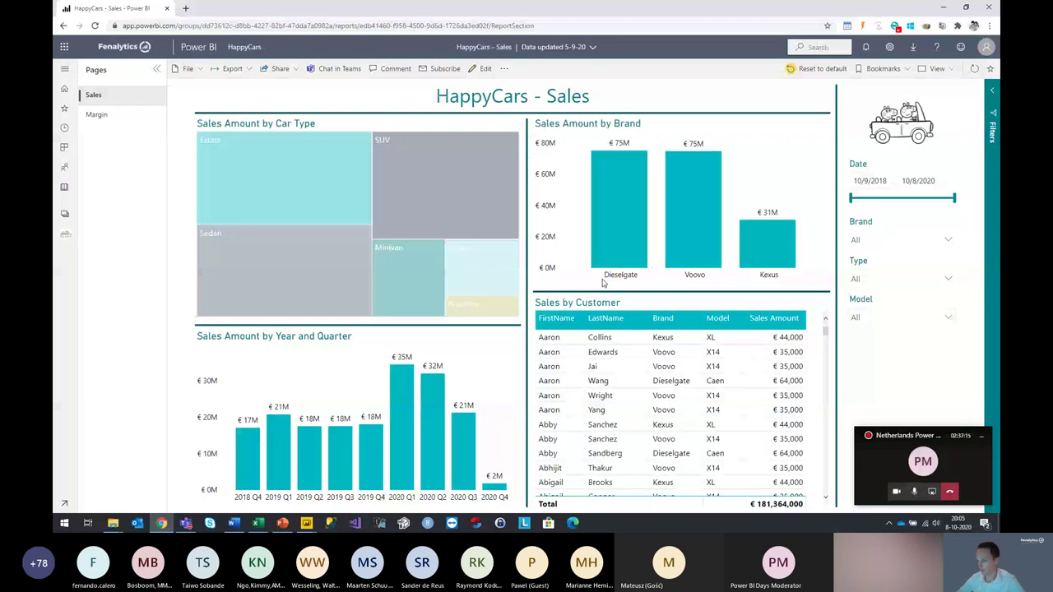
Magnify the Dieselgate label in the brand chart, close the magnifier and clear the SUV selection in the treemap
key("super+plus")
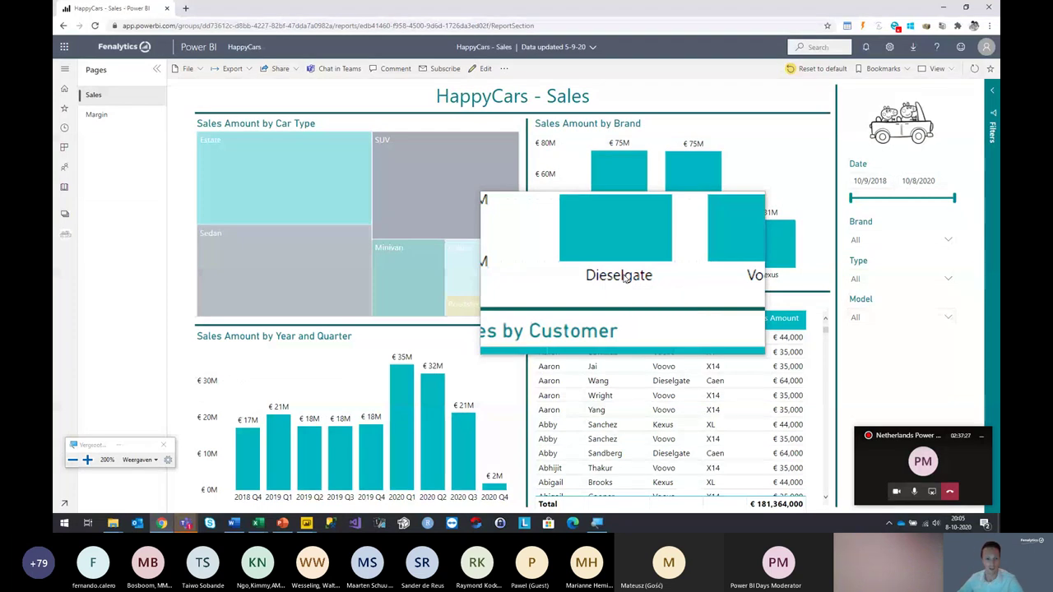
key("super+Escape")
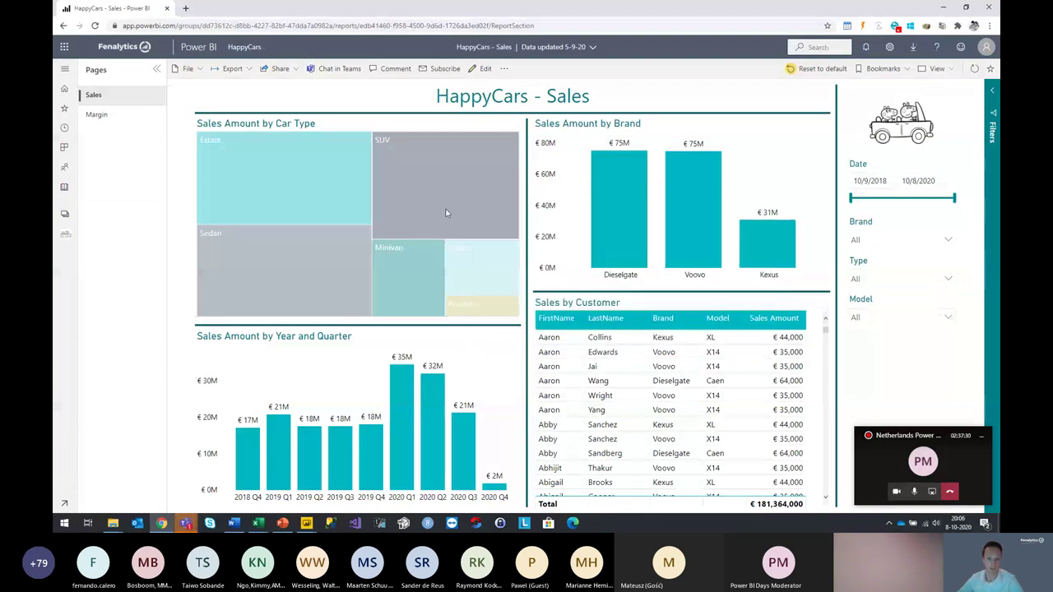
left_click(446, 211)
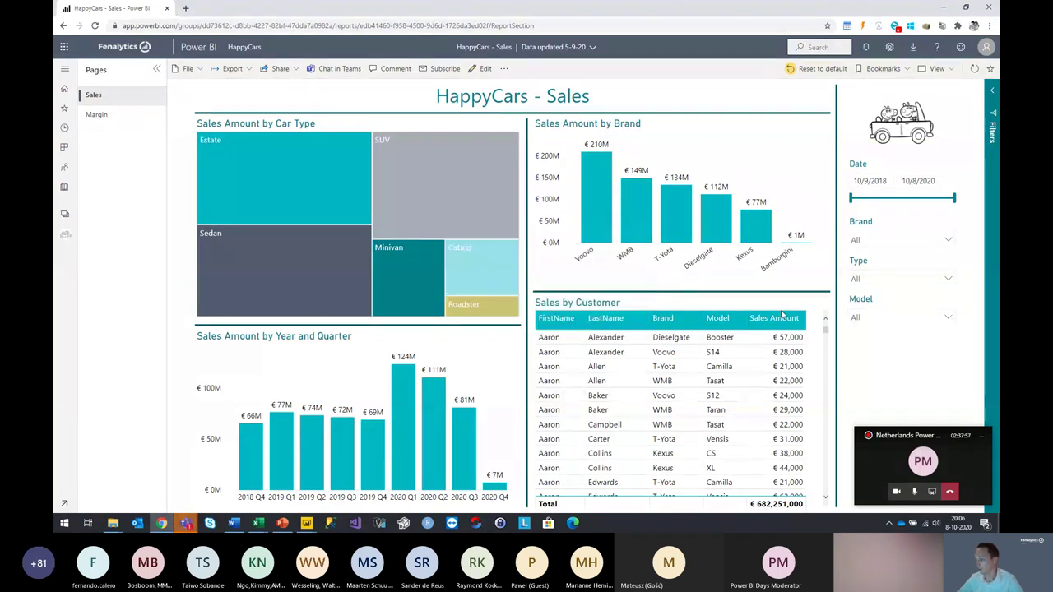
Drill through from the 2020 Q1 column of the year and quarter chart to Sales Details
mouse_move(773, 337)
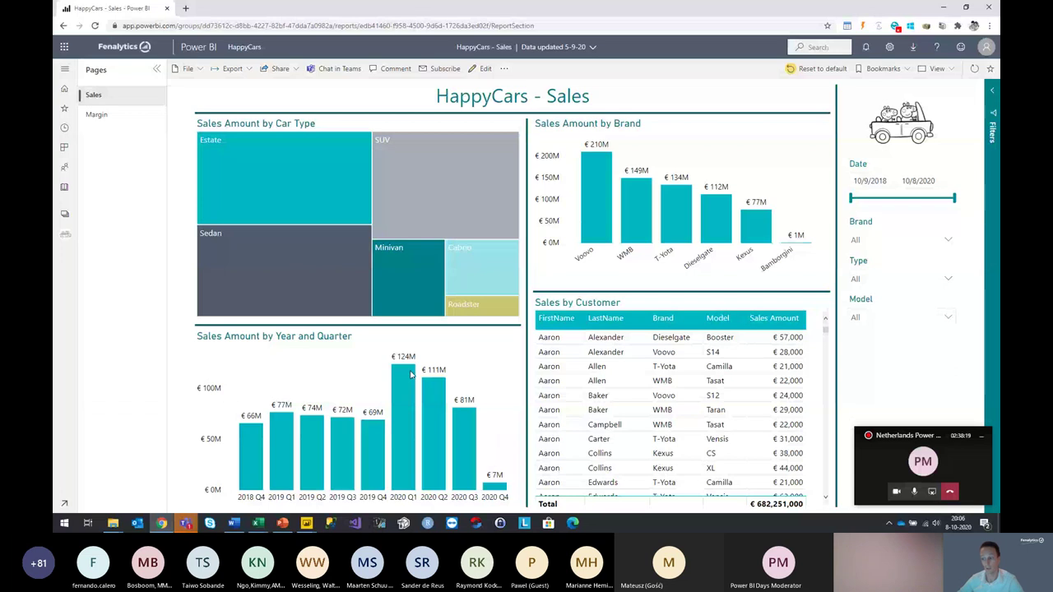
mouse_move(409, 373)
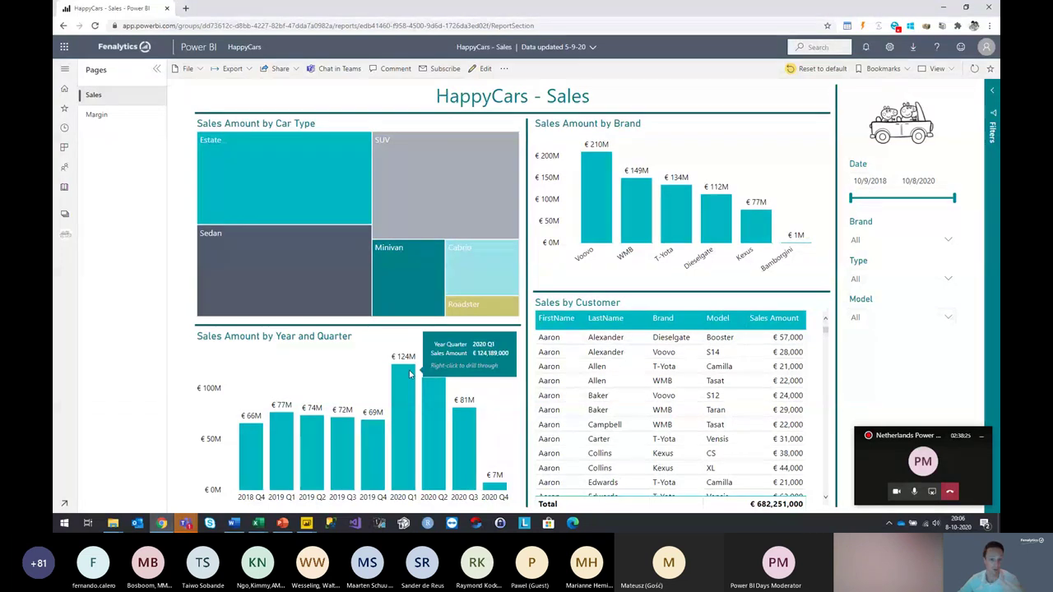
right_click(409, 370)
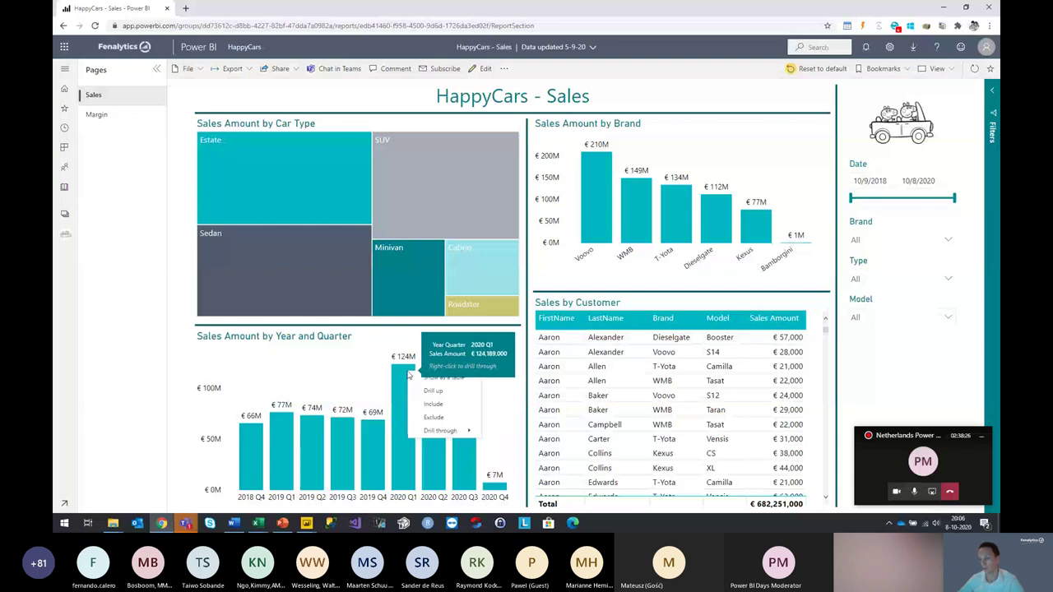
mouse_move(448, 431)
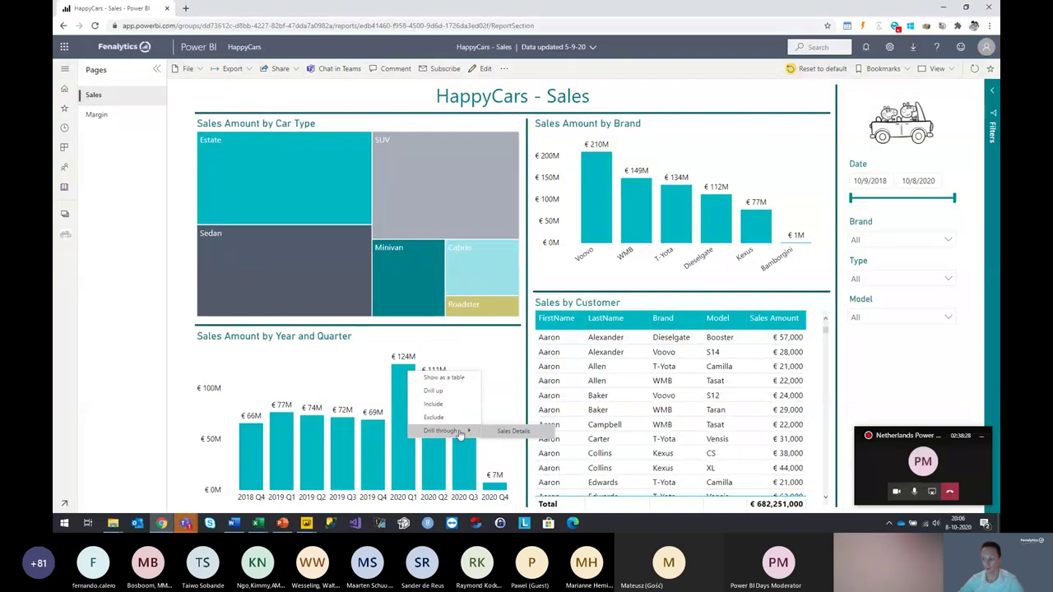
left_click(505, 433)
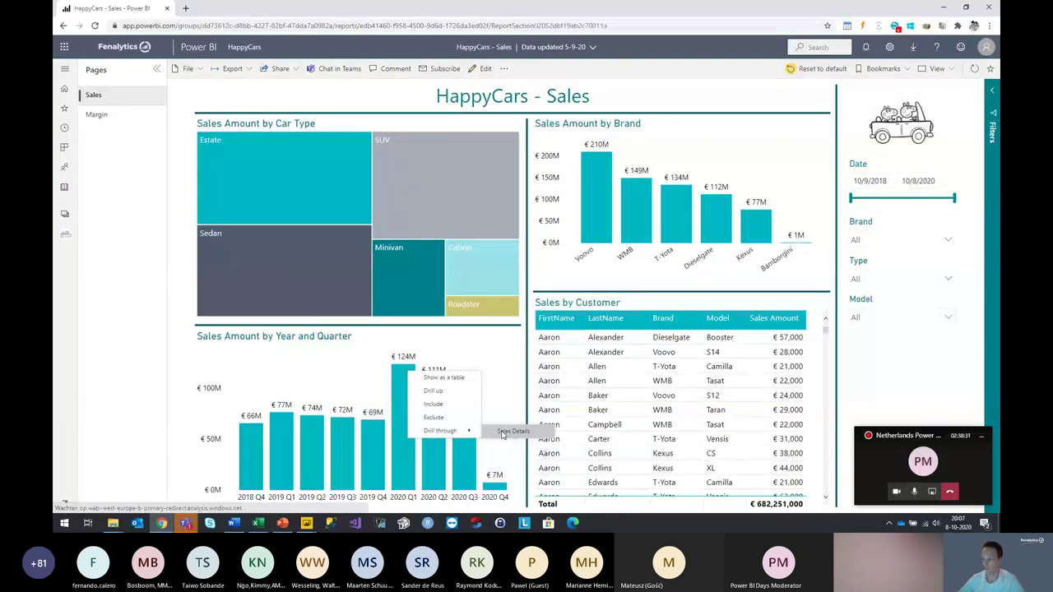
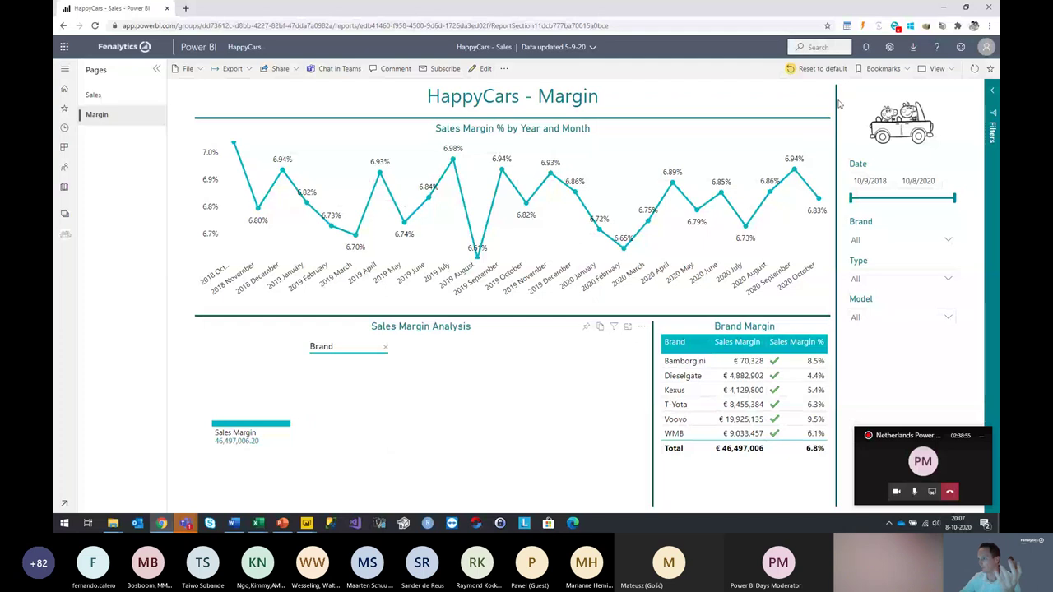
Reset the report to its default view and split the Voovo sales margin by Type in the Margin page's decomposition tree
left_click(818, 70)
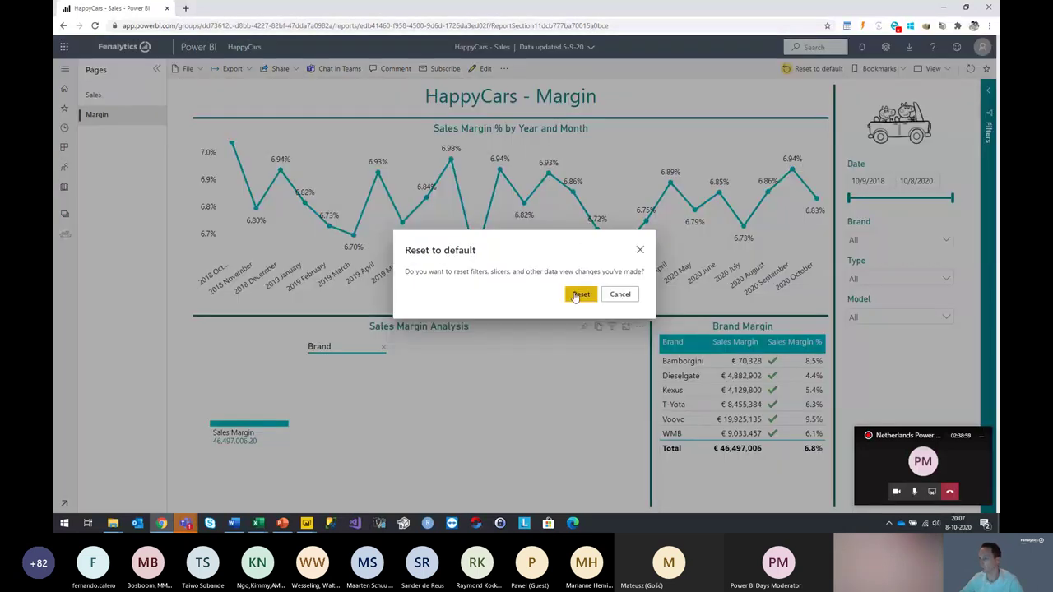
left_click(579, 294)
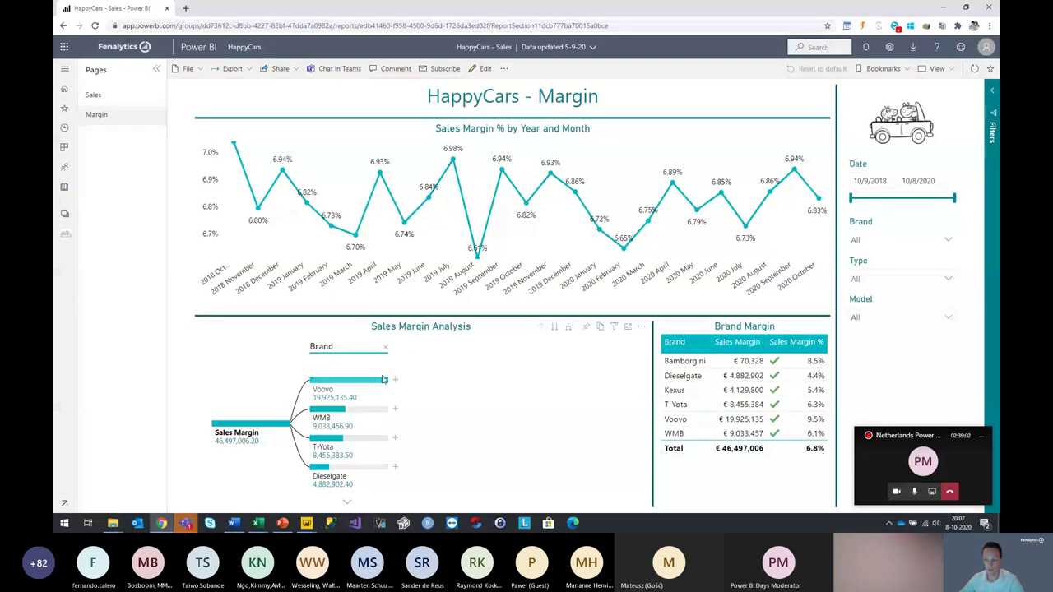
mouse_move(362, 382)
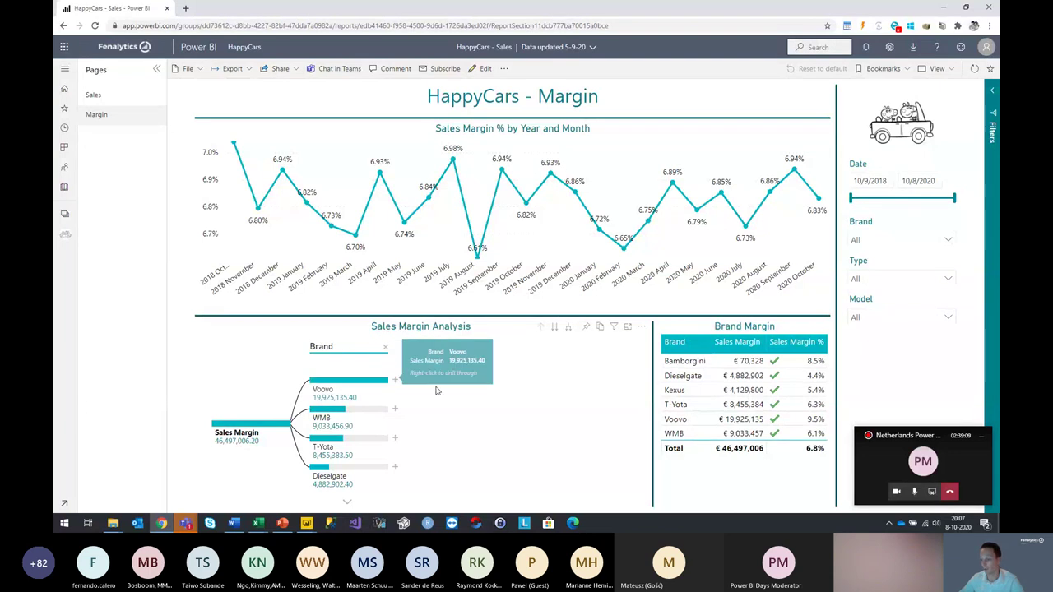
left_click(395, 380)
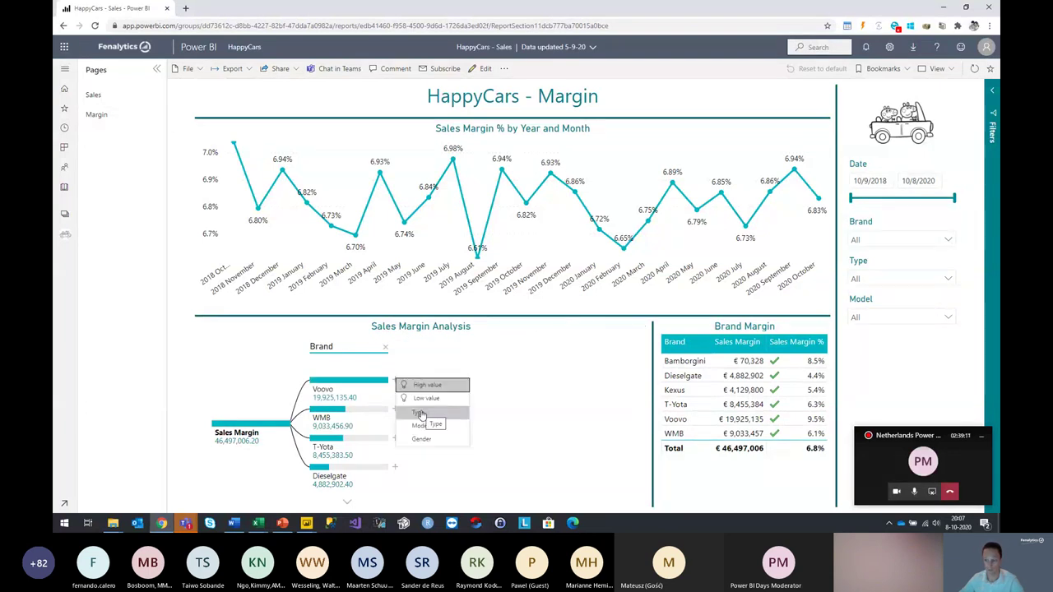
left_click(420, 413)
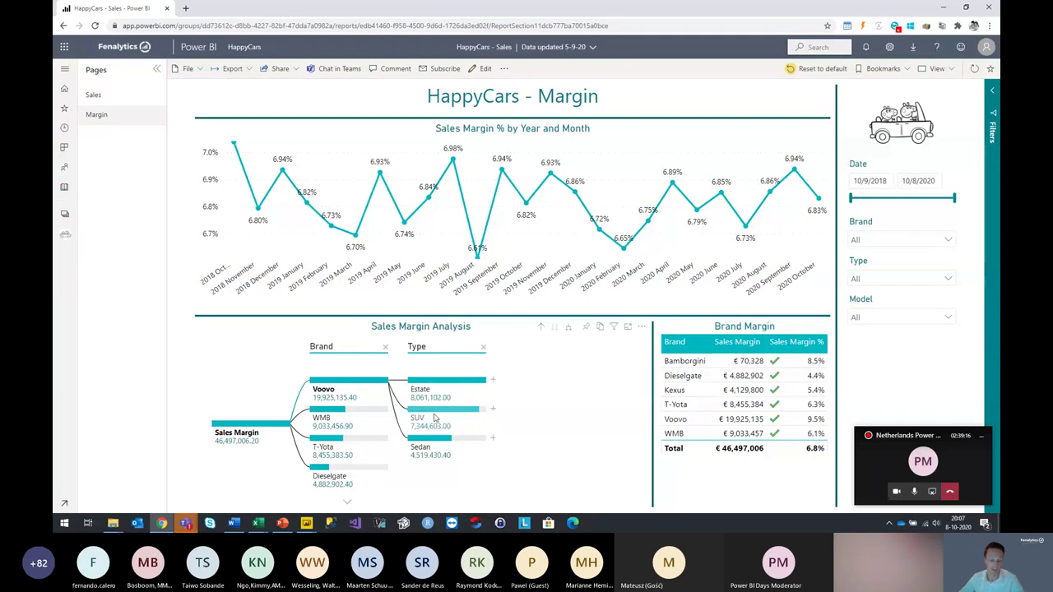
Split Voovo's SUV branch by Gender in the decomposition tree and inspect the F branch with the magnifier
mouse_move(434, 418)
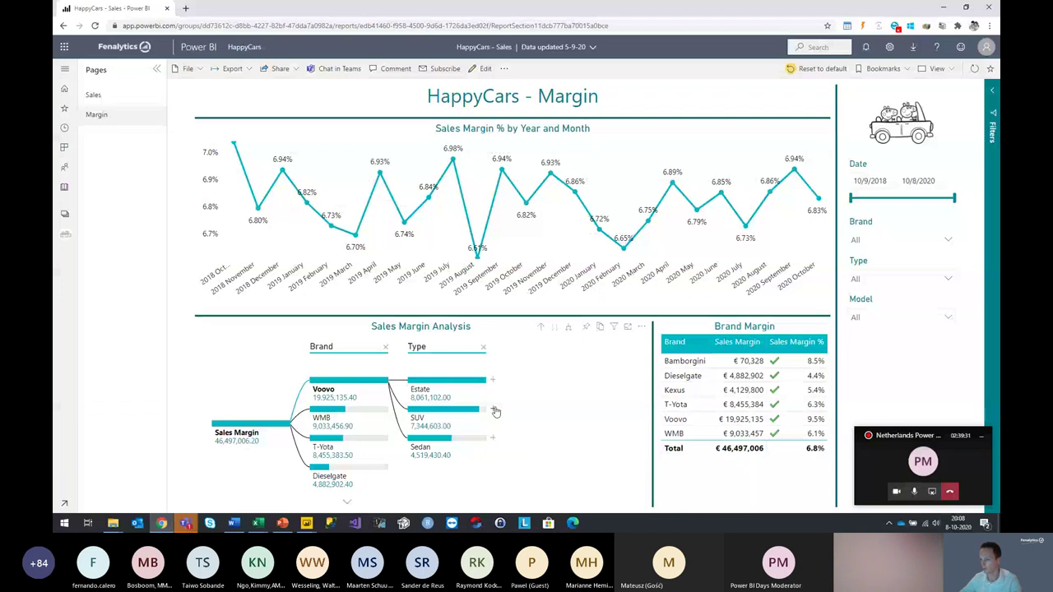
left_click(493, 409)
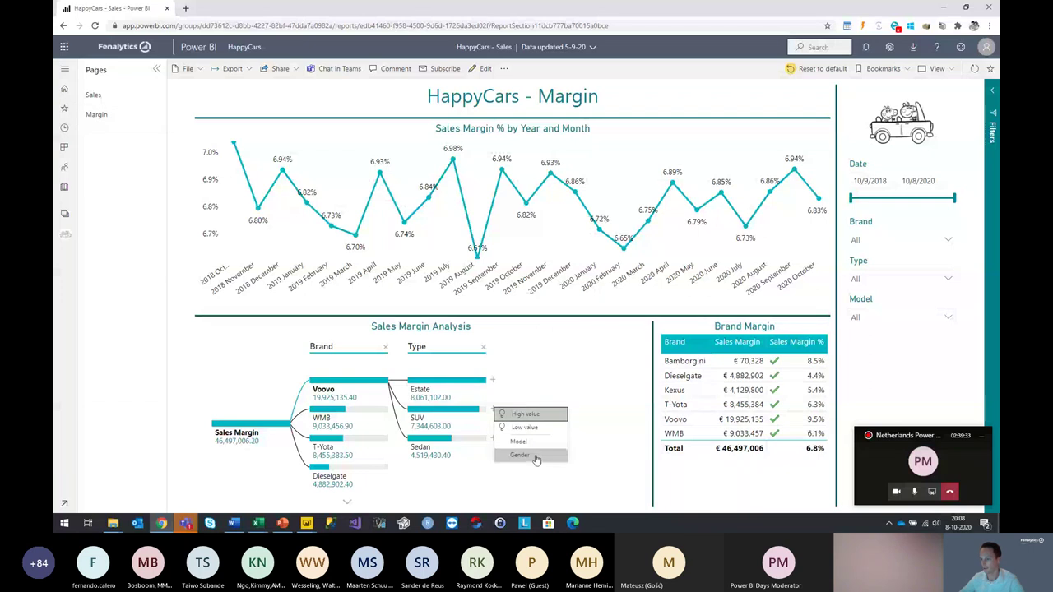
left_click(530, 454)
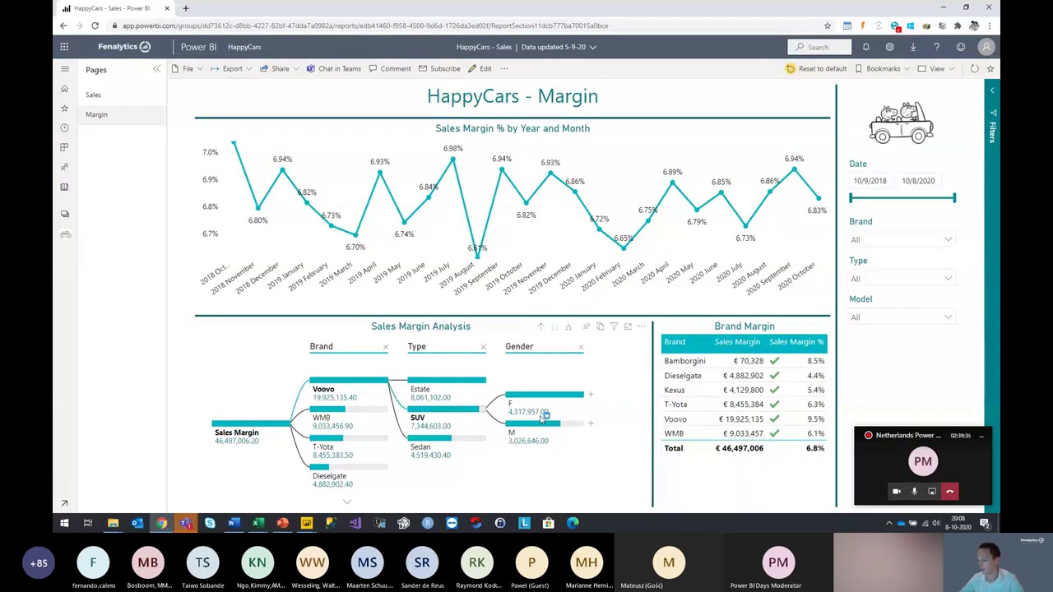
key("super+plus")
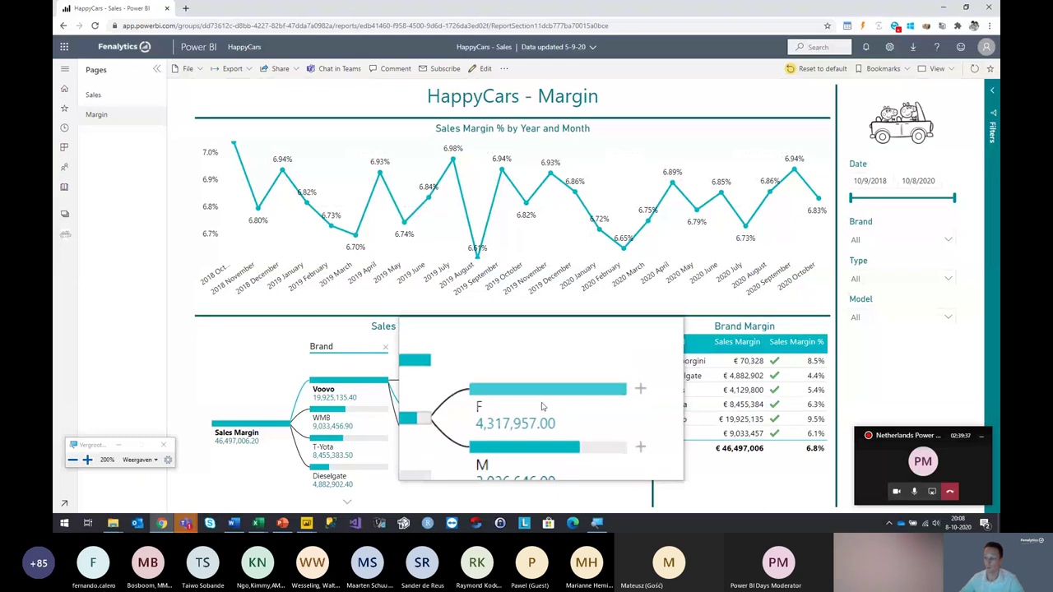
mouse_move(542, 407)
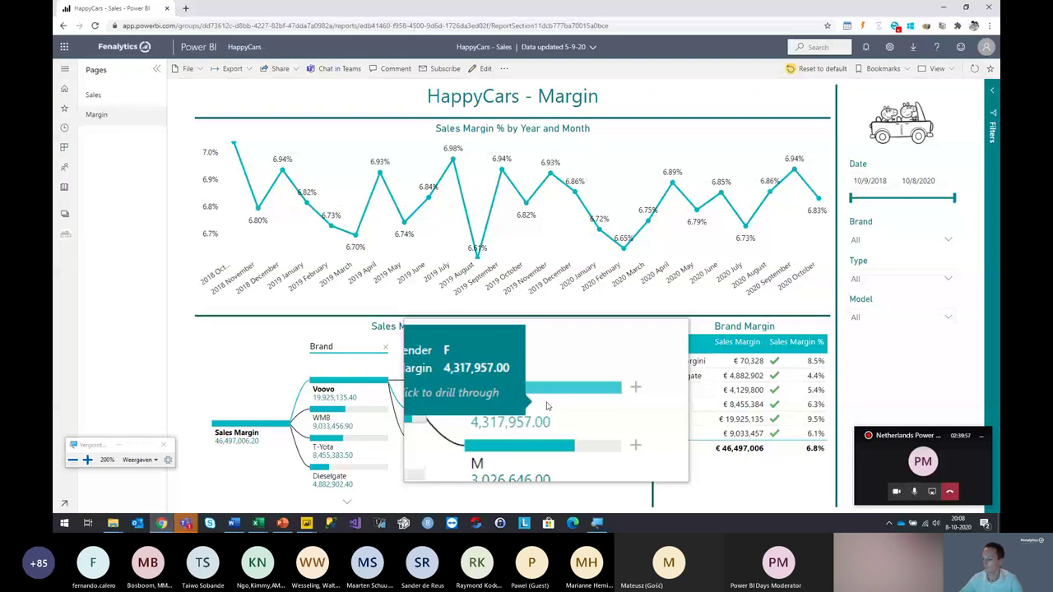
key("super+Escape")
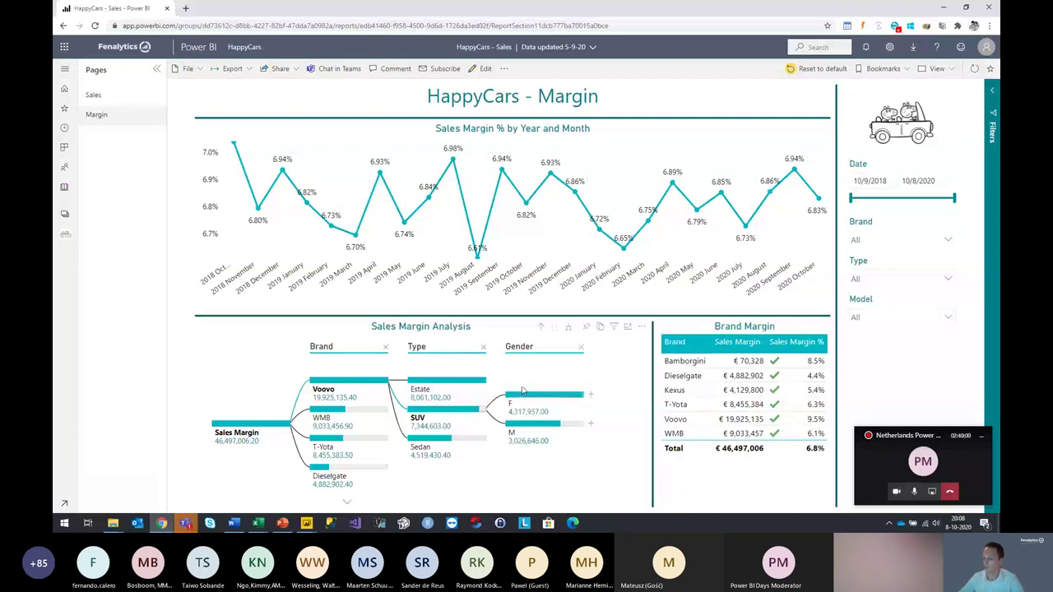
Cross-filter the Margin page by the F gender branch, and switch the decomposition tree's Type branch to Estate
left_click(533, 400)
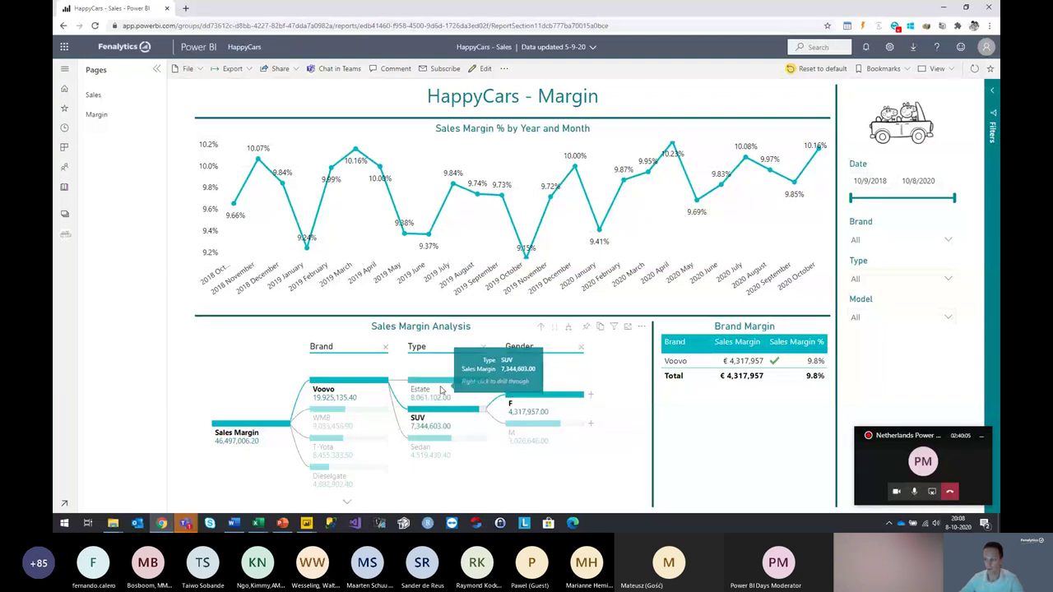
left_click(441, 388)
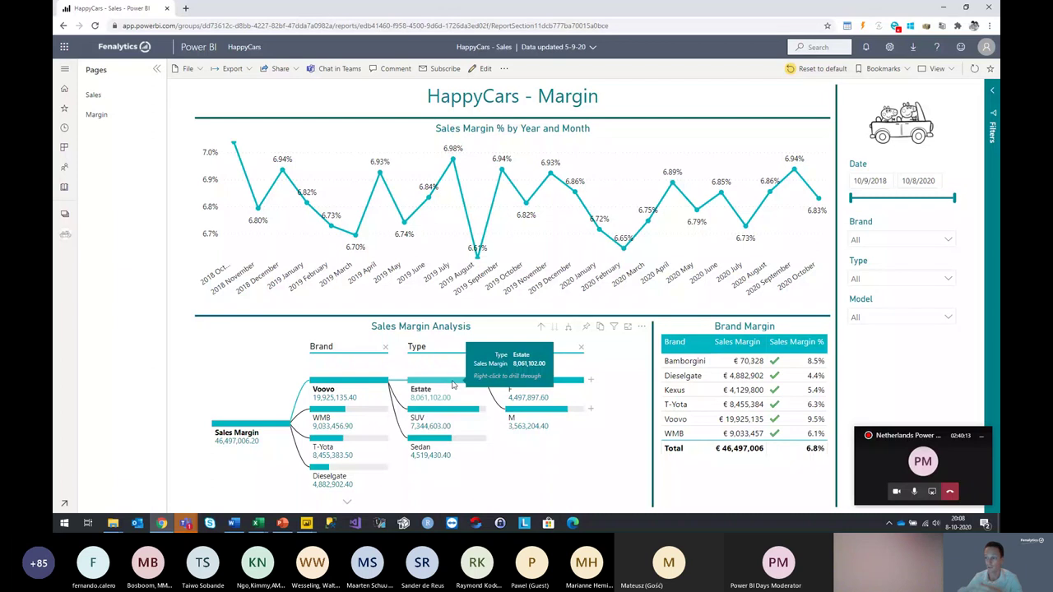
mouse_move(452, 385)
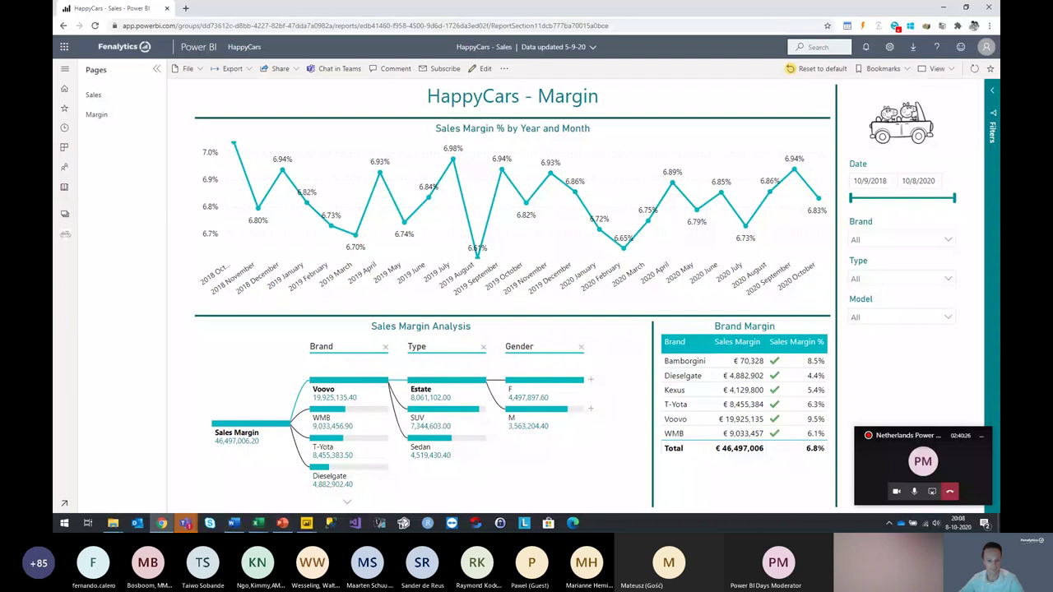
Switch back to the PowerPoint slideshow and advance to the slide titled #1 The Exploded Datamodel
left_click(282, 523)
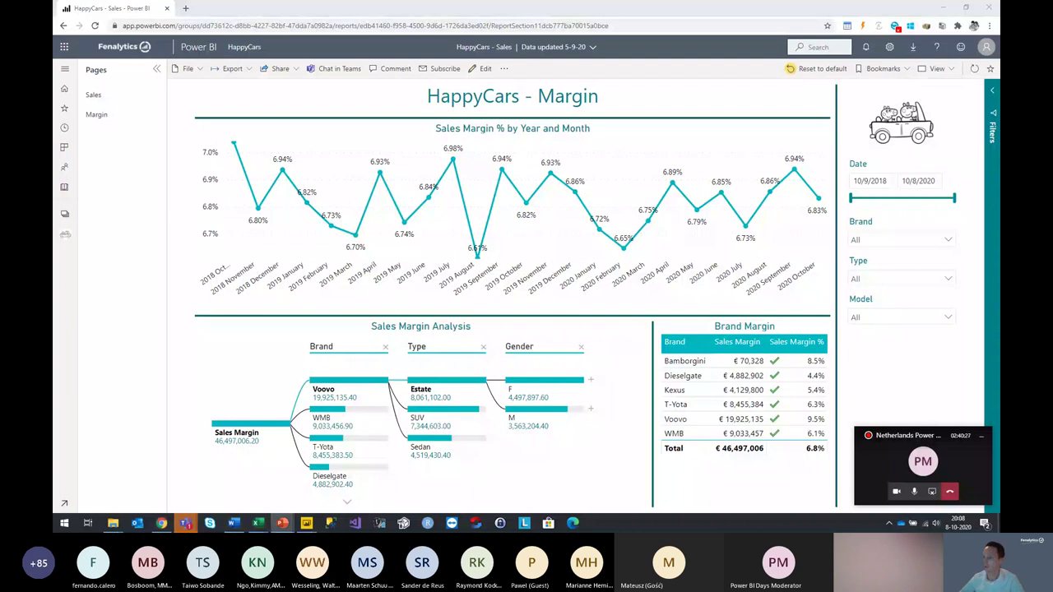
key("Right")
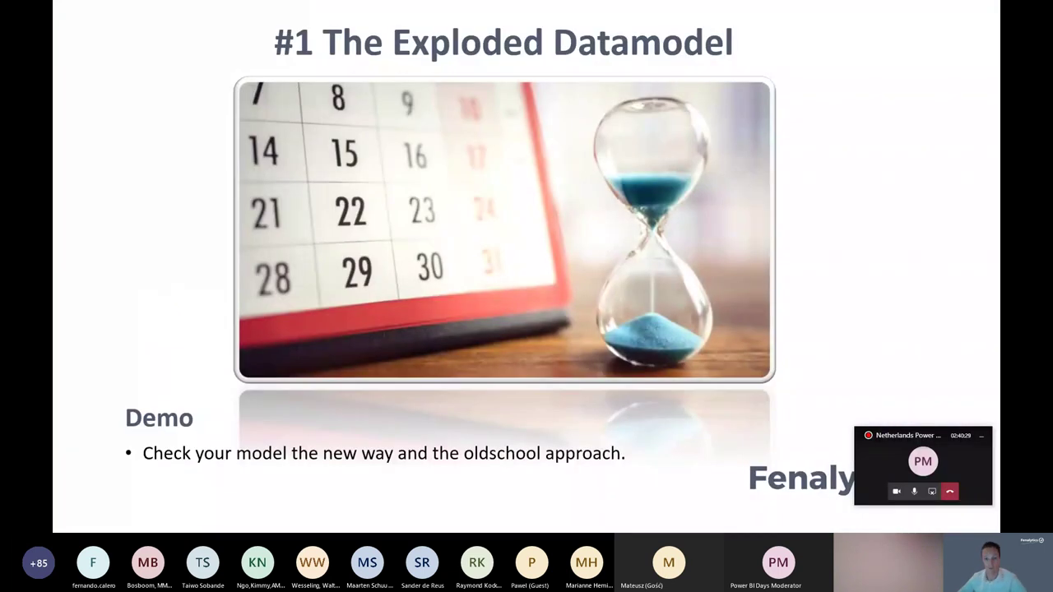
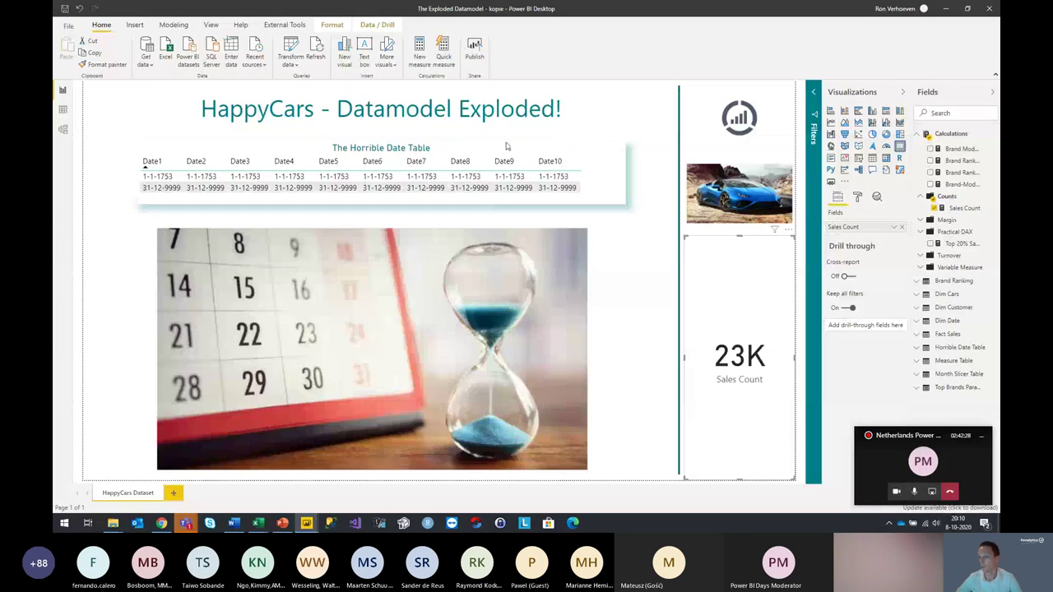
Open the exploded data model in DAX Studio, widen the metadata list and magnify the LocalDateTable entries
left_click(293, 25)
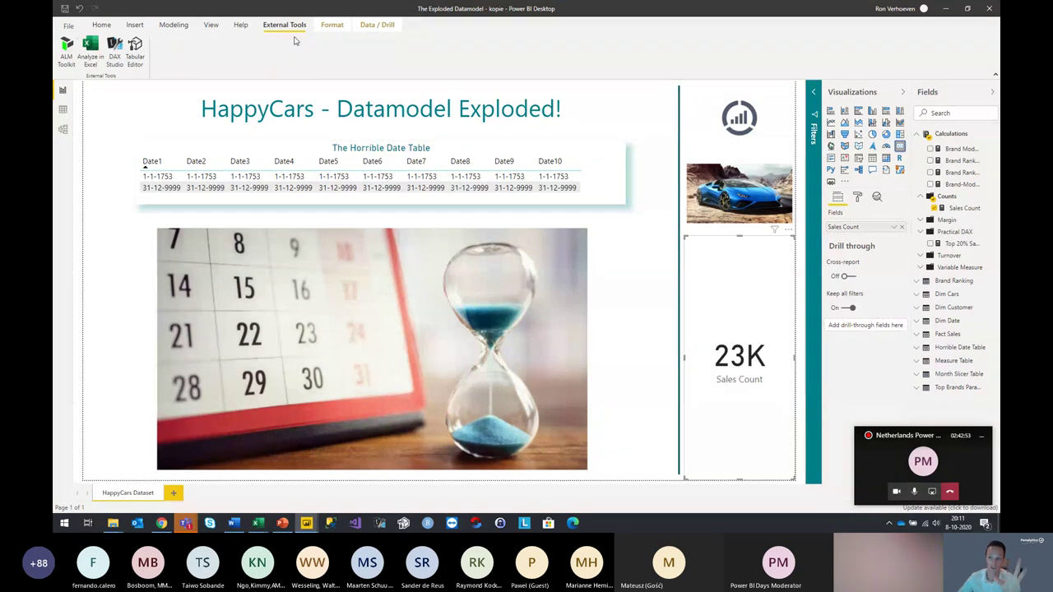
left_click(113, 53)
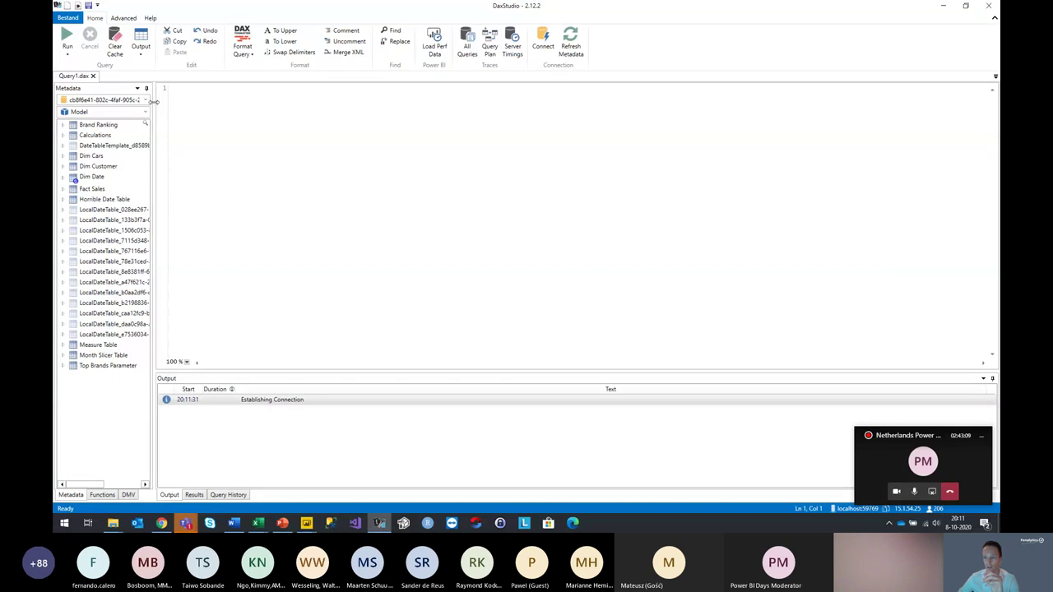
left_click_drag(162, 102, 208, 104)
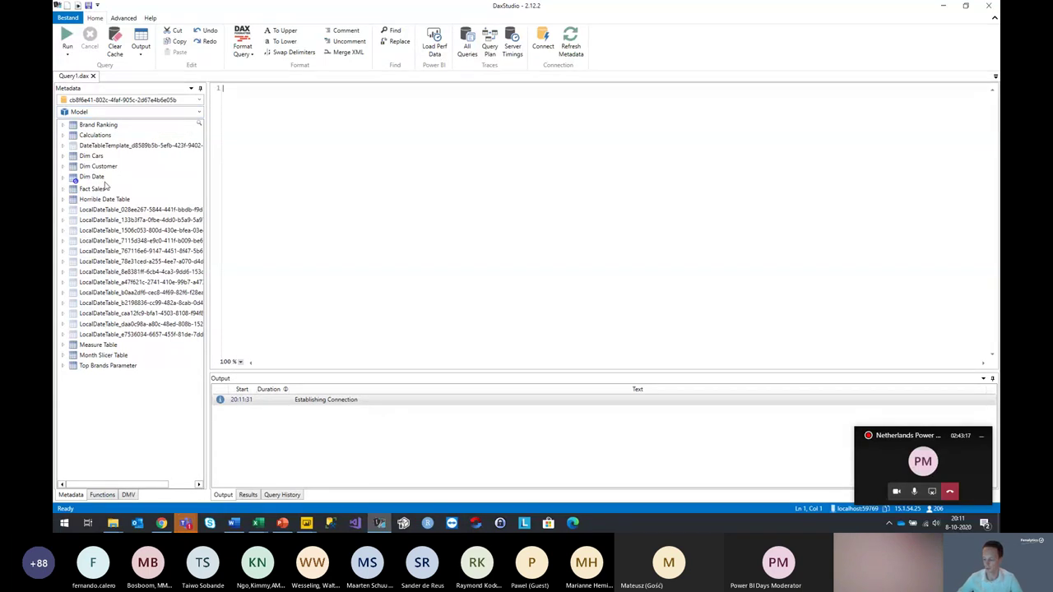
key("super+plus")
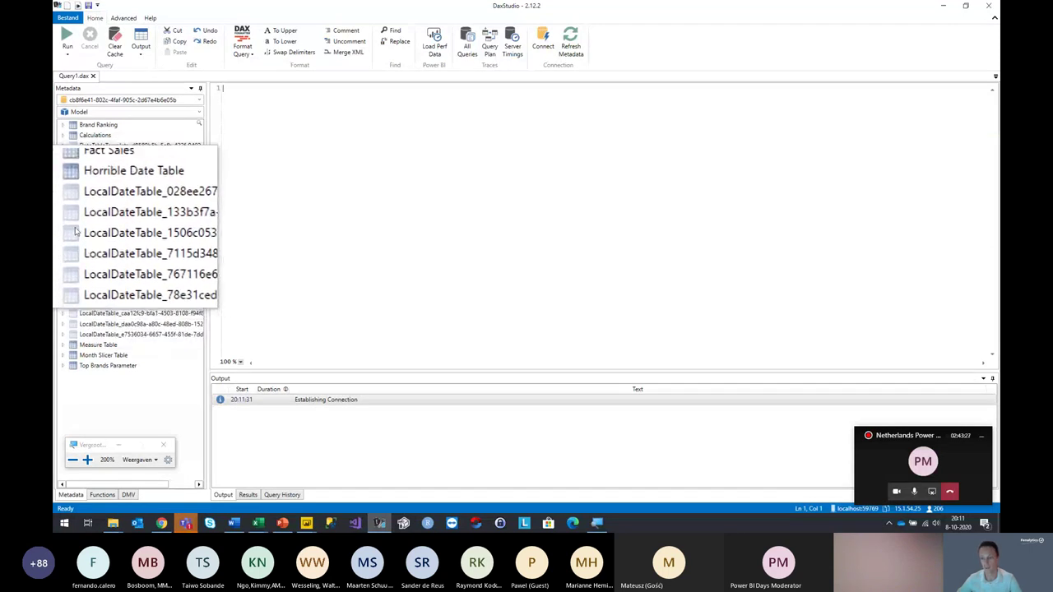
key("super+Escape")
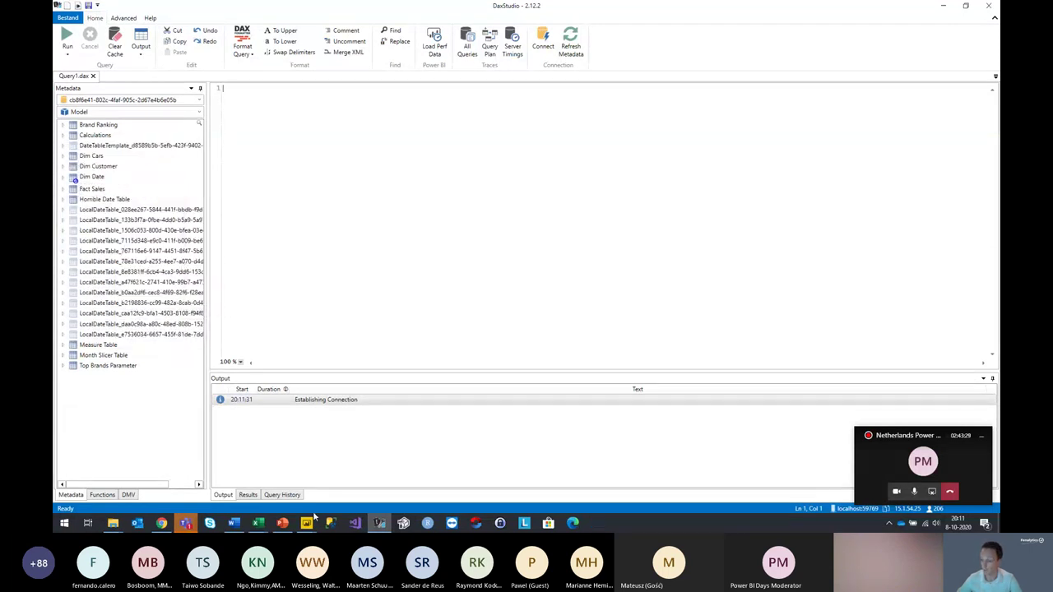
Switch to The Exploded Datamodel report in Power BI Desktop, collapse the Calculations table and examine the field list's tables with the magnifier
mouse_move(311, 524)
left_click(105, 477)
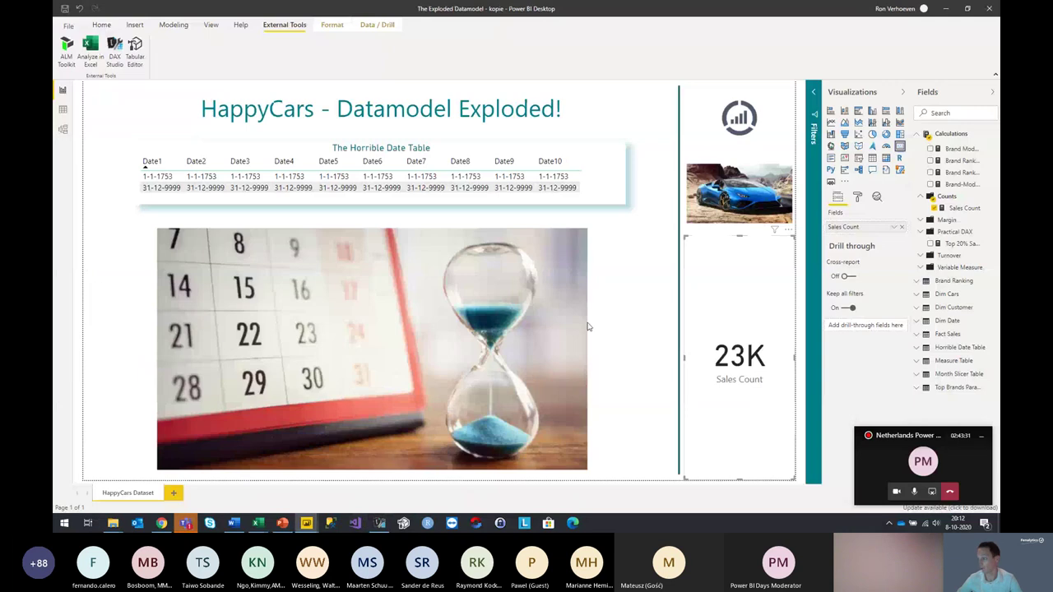
left_click(923, 135)
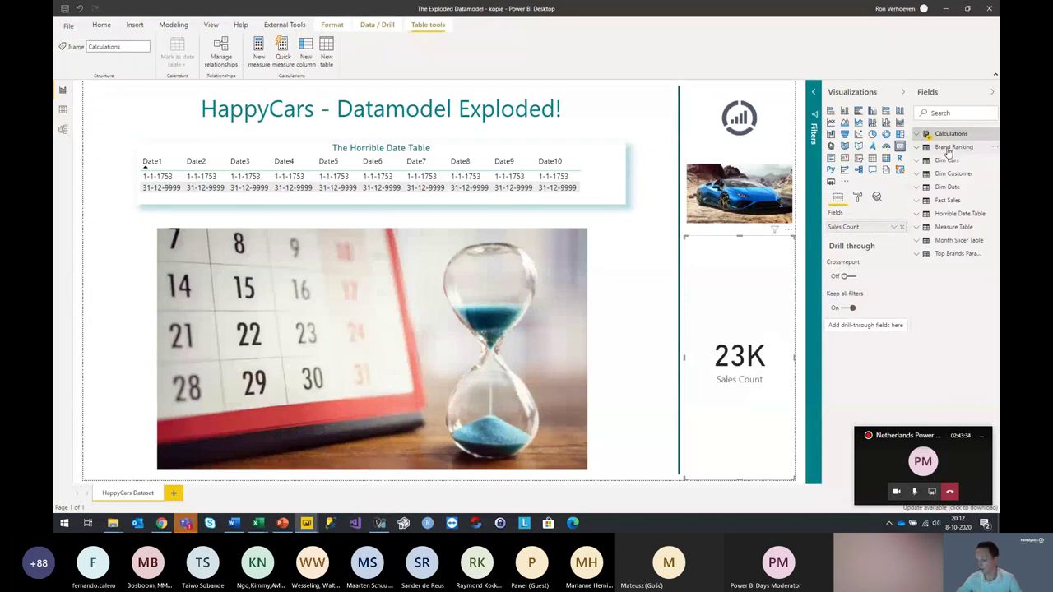
key("super+plus")
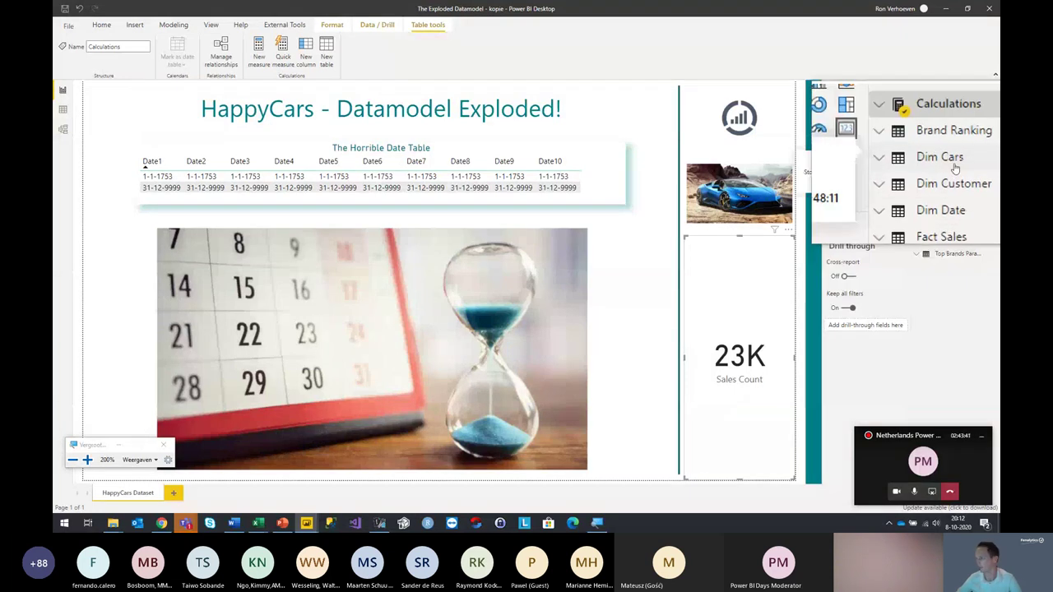
key("shift+alt+Up")
key("shift+alt+Left")
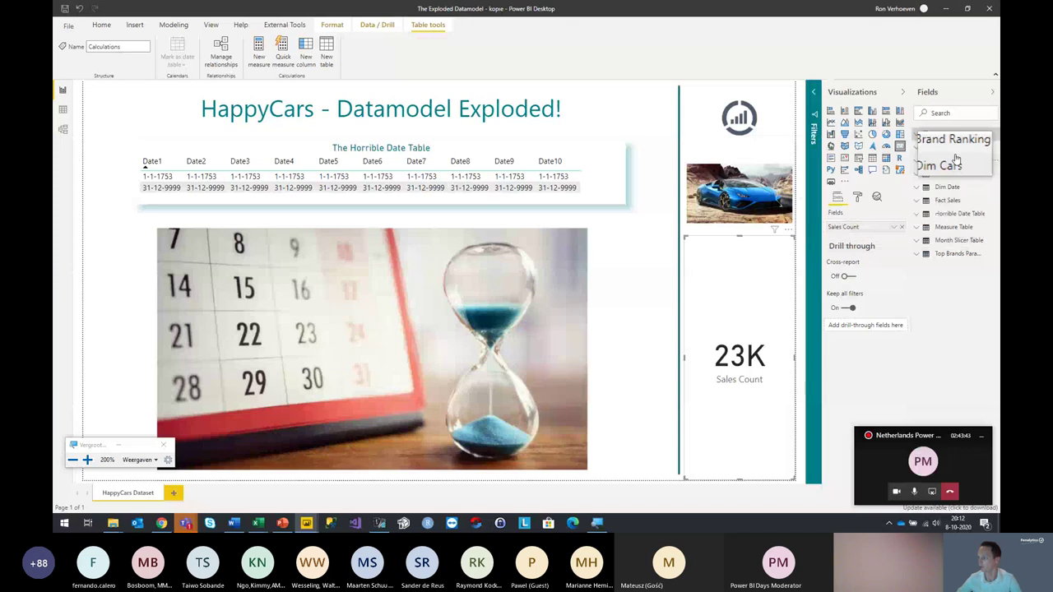
key("super+Escape")
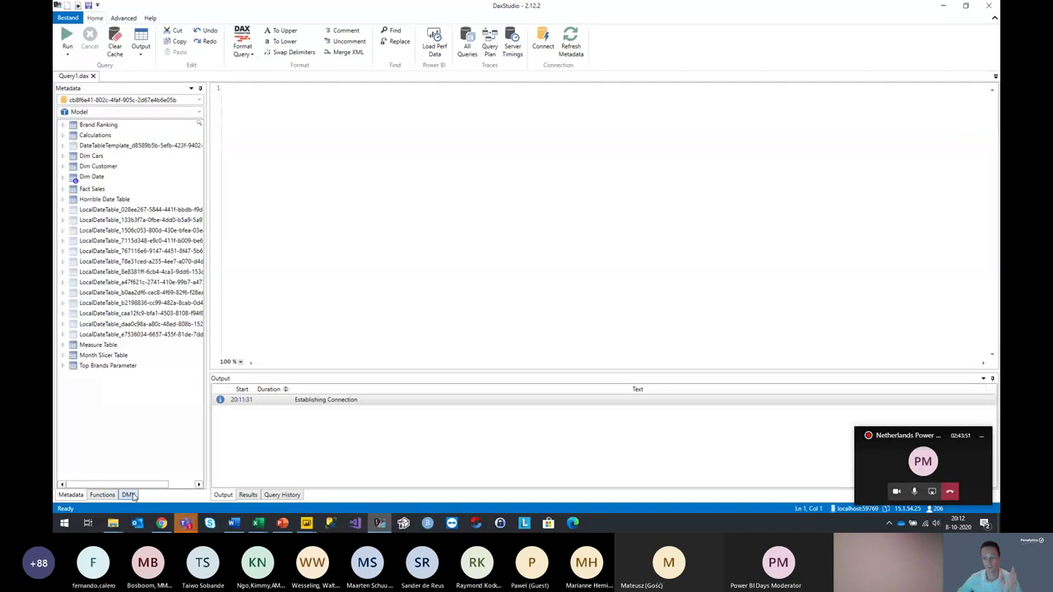
Switch back to DAX Studio and run the DMV query select * from $SYSTEM.DISCOVER_STORAGE_TABLES
left_click(130, 494)
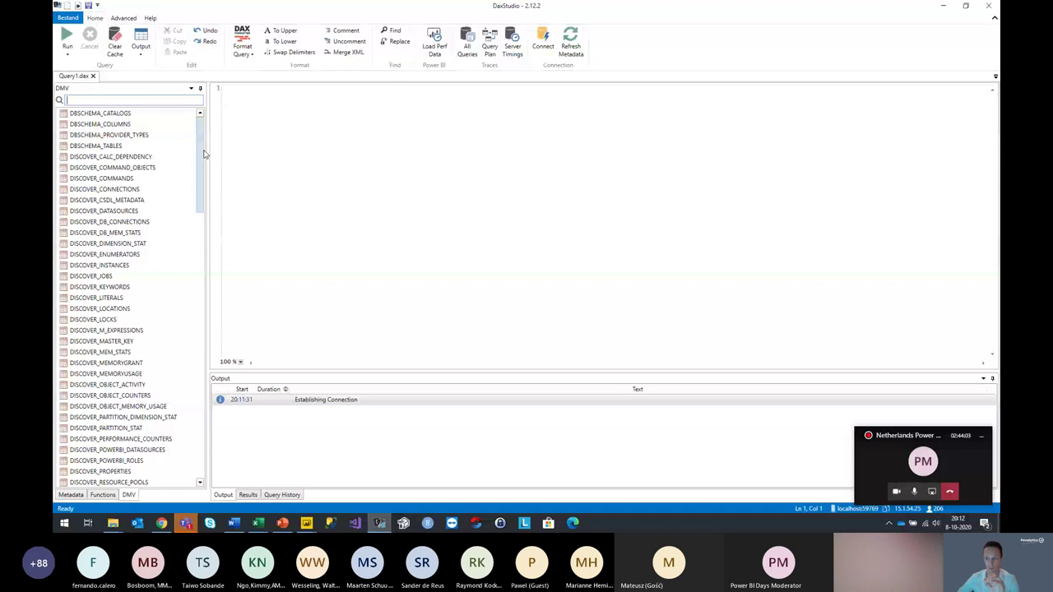
left_click_drag(205, 154, 209, 203)
left_click_drag(137, 374, 384, 208)
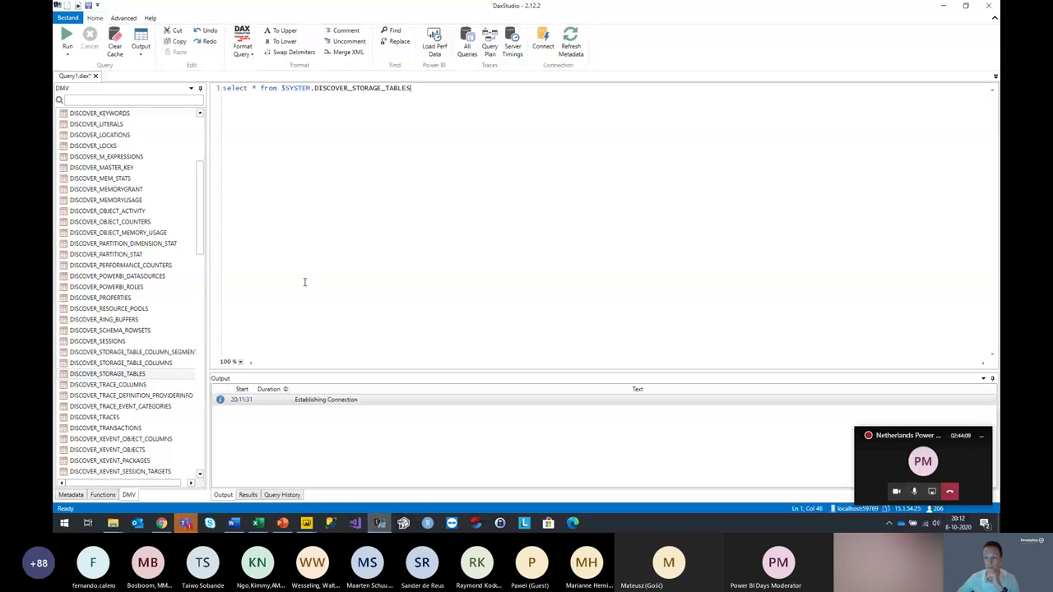
key("F5")
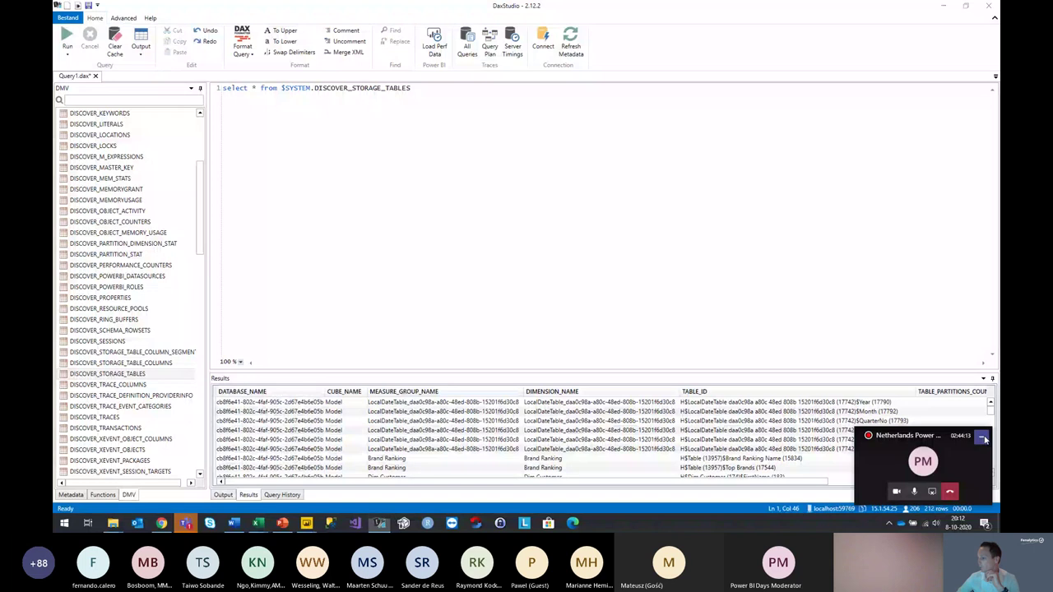
Enlarge the query results area, sort the rows by ROWS_COUNT in descending order and magnify the row counts
left_click(981, 436)
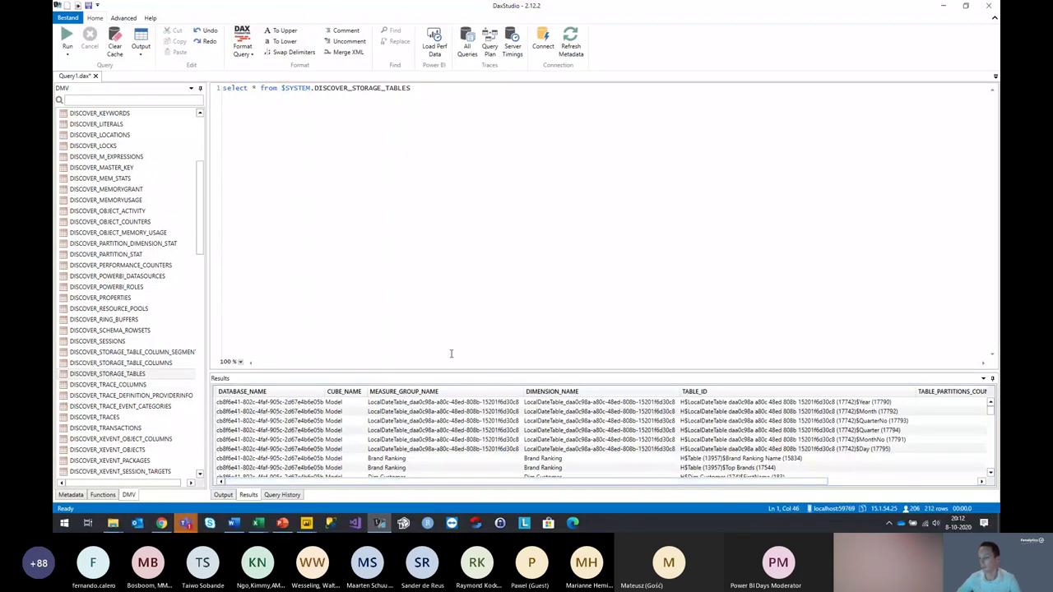
left_click_drag(449, 372, 449, 250)
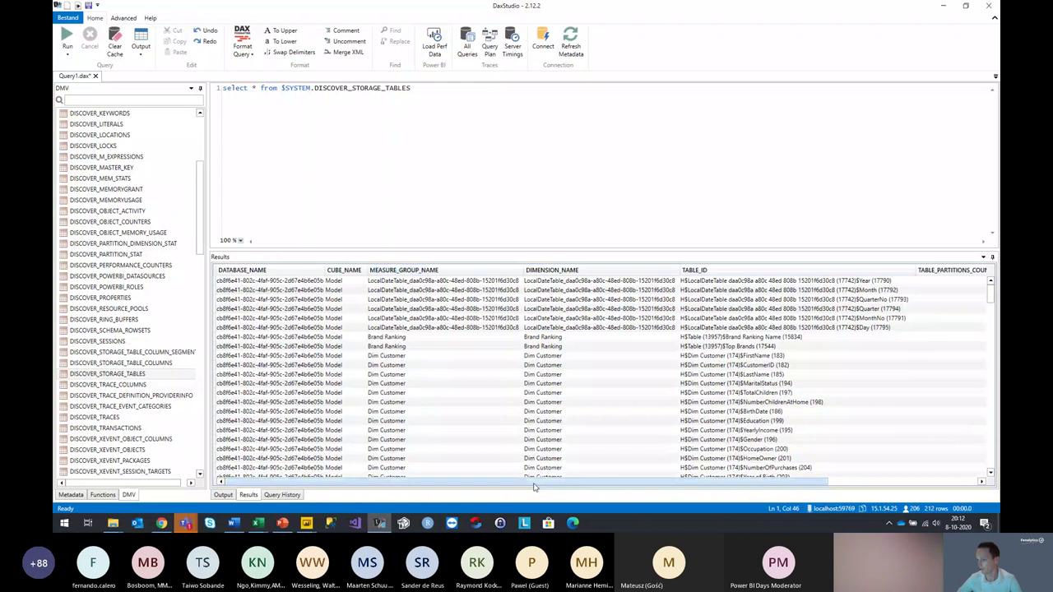
left_click_drag(601, 483, 754, 482)
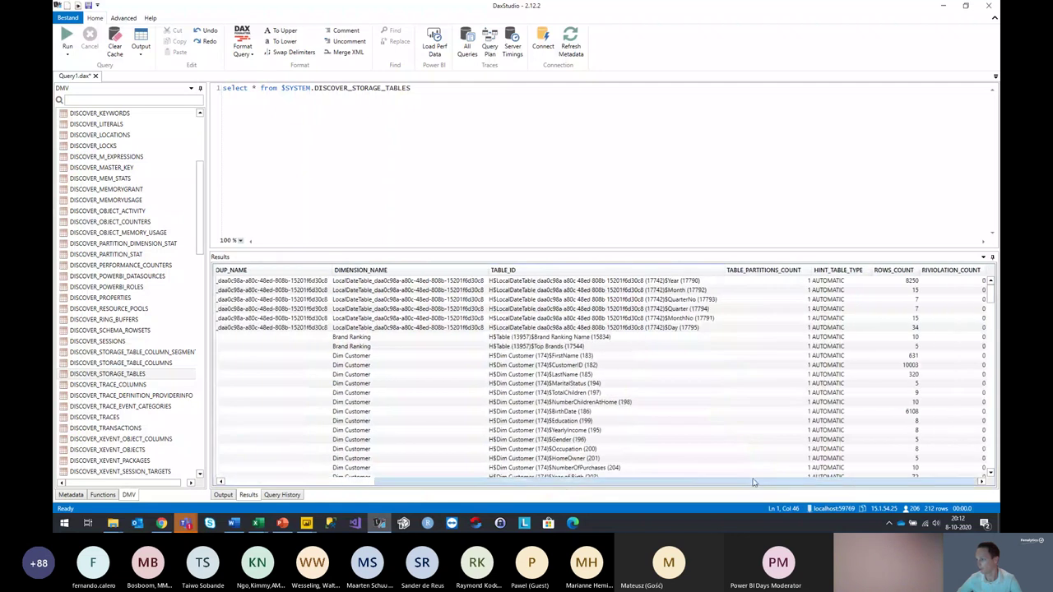
left_click(880, 270)
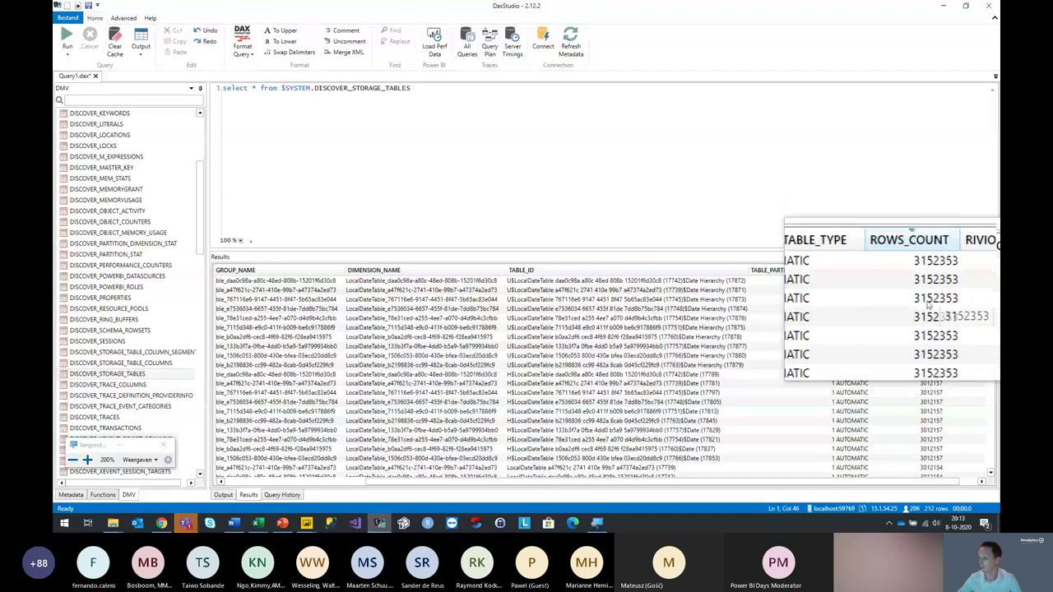
key("super+Escape")
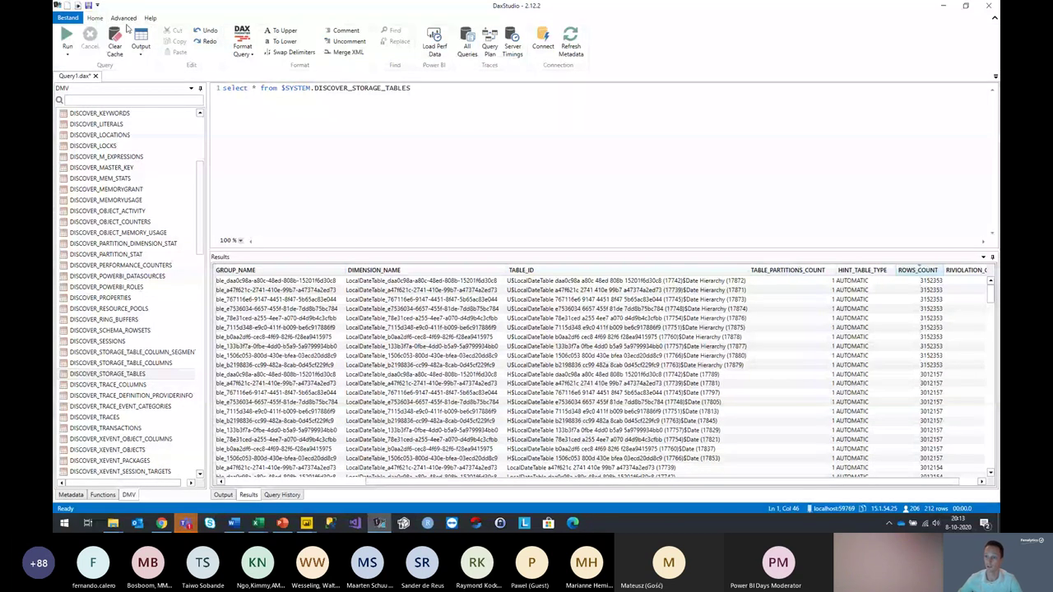
Display the VertiPaq Analyzer metrics for the model
key("super+plus")
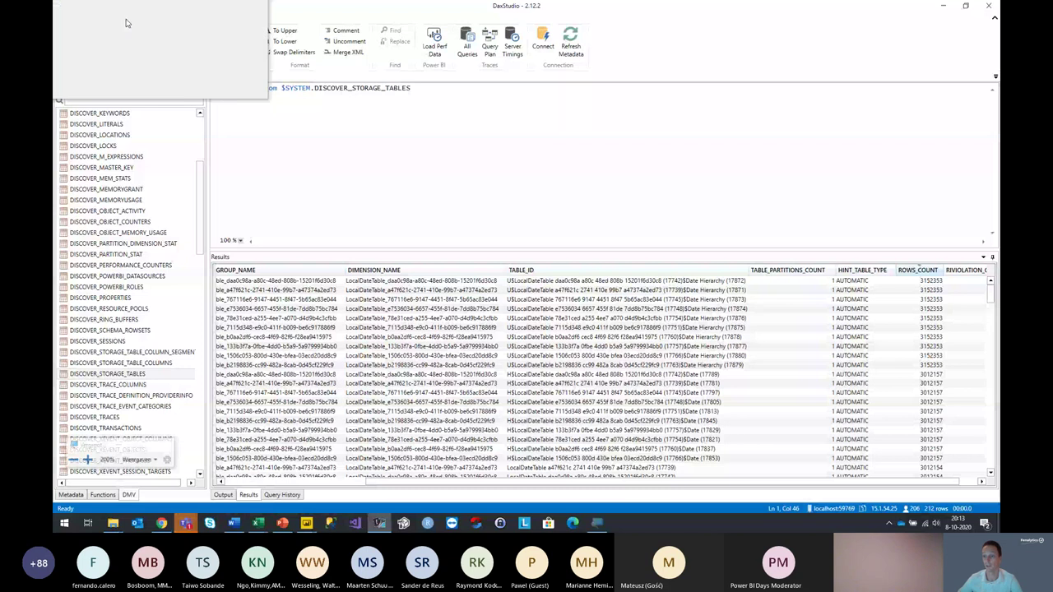
left_click(128, 18)
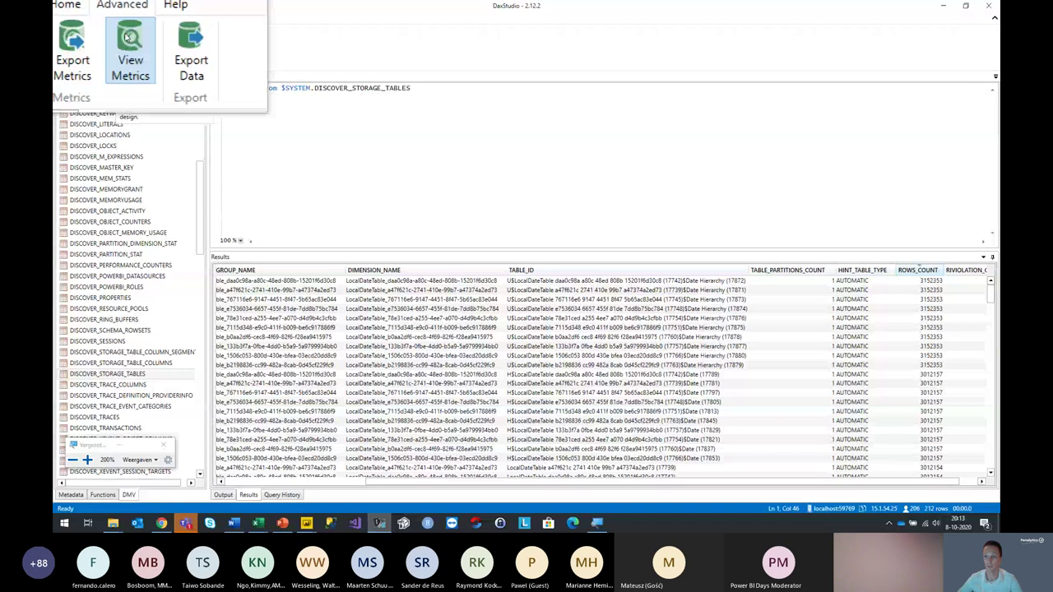
key("super+Escape")
left_click(128, 41)
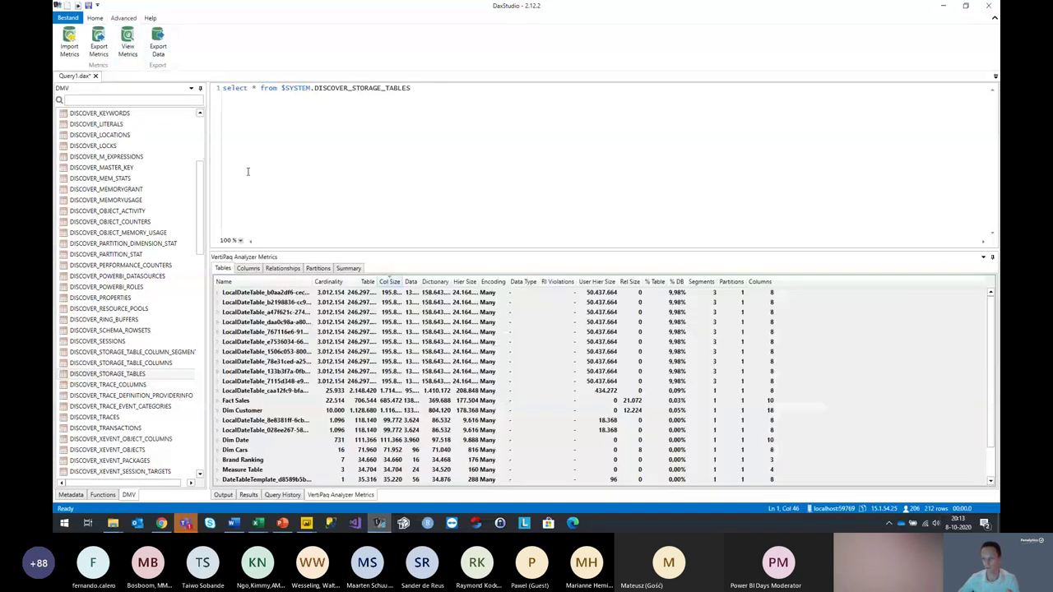
Fit the Col Size column to its values in the table metrics and magnify the % DB column
double_click(402, 280)
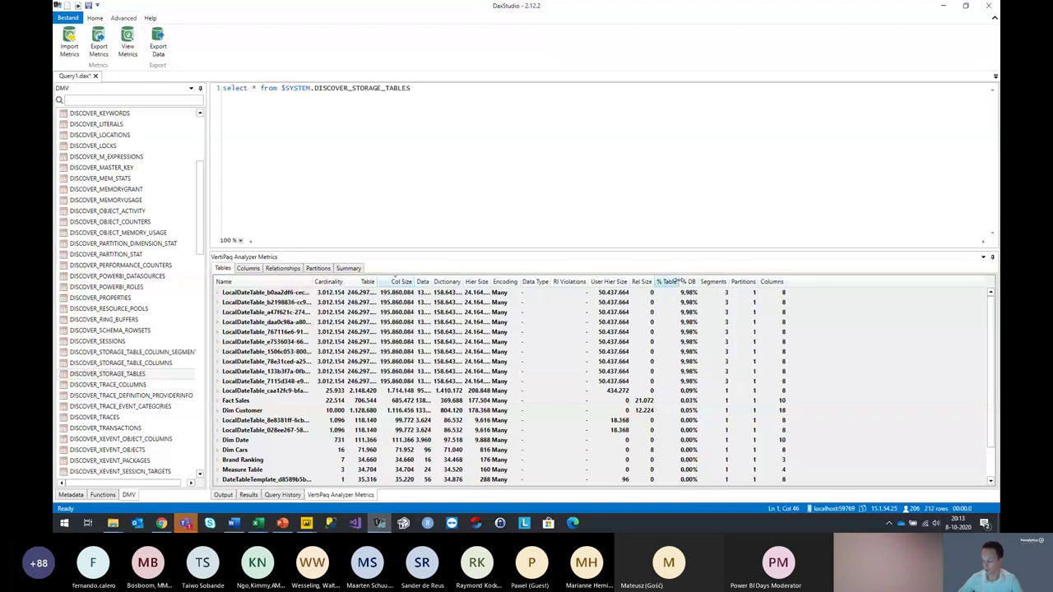
key("super+plus")
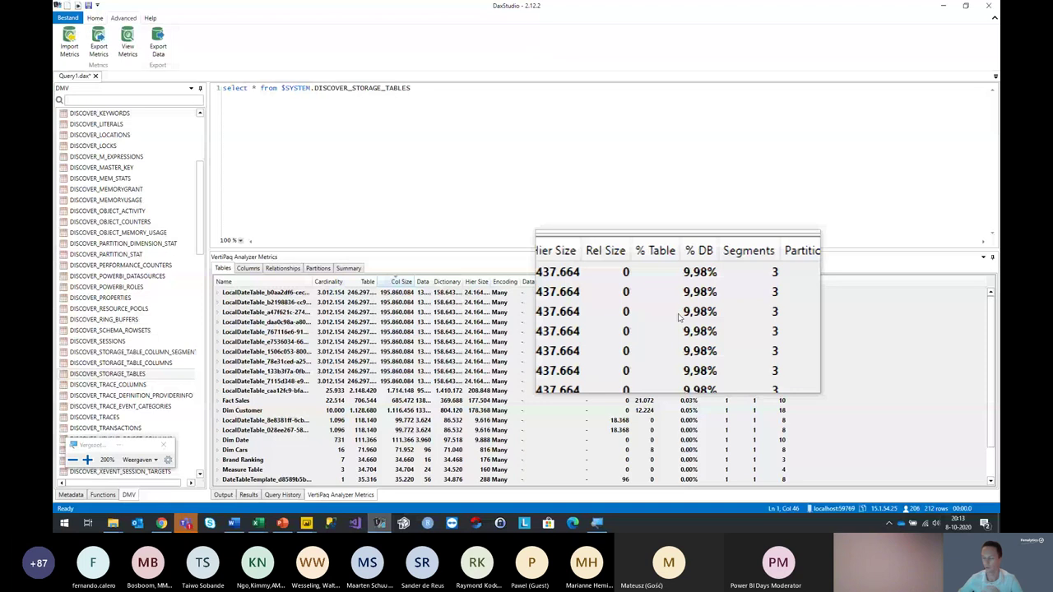
key("super+Escape")
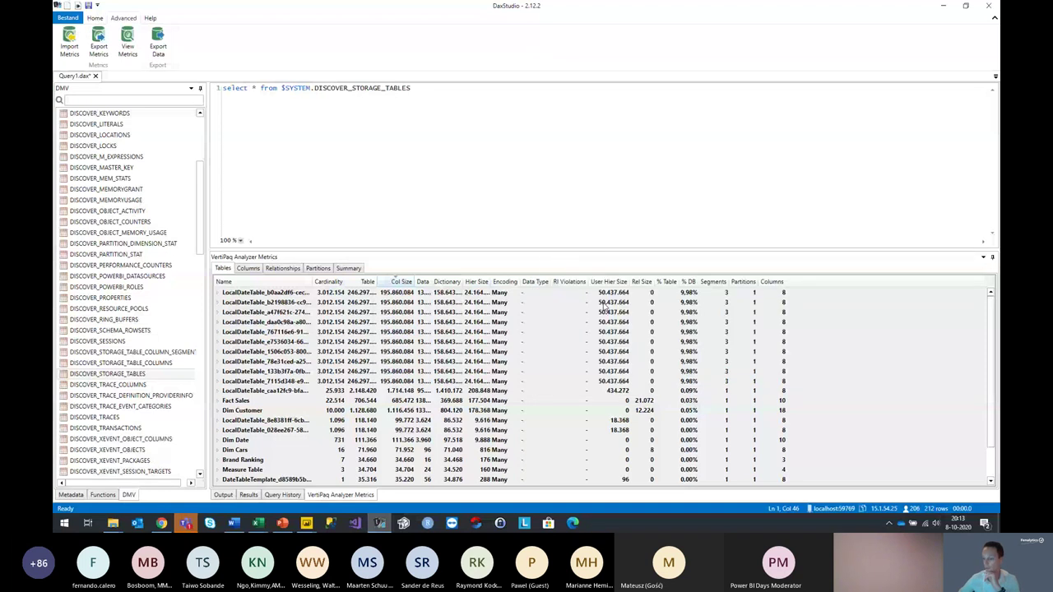
Return to The Exploded Datamodel report in Power BI Desktop, select the date table visual and expand the Horrible Date Table's fields
mouse_move(306, 523)
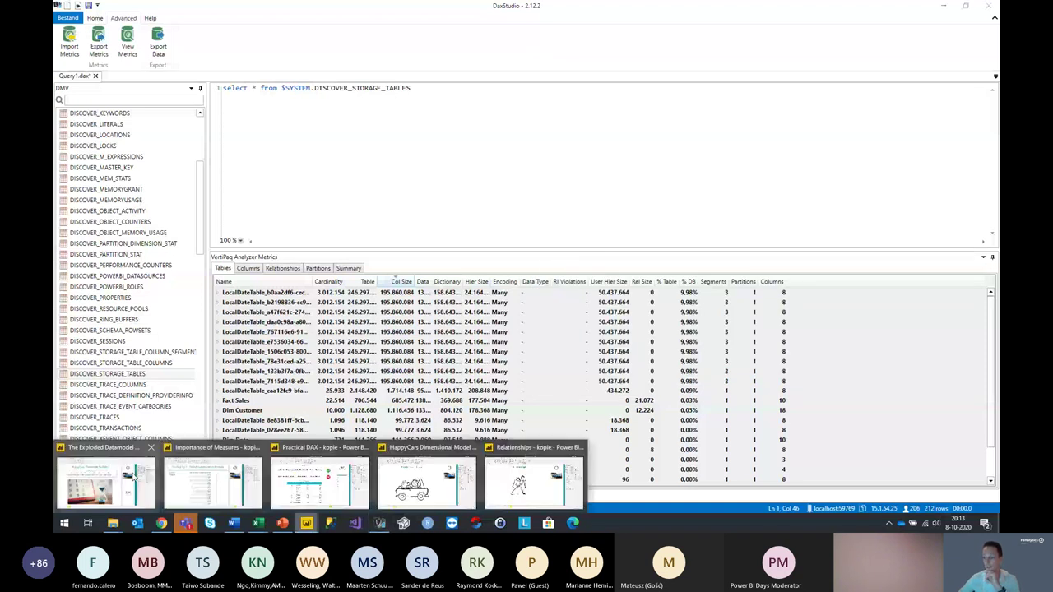
left_click(135, 474)
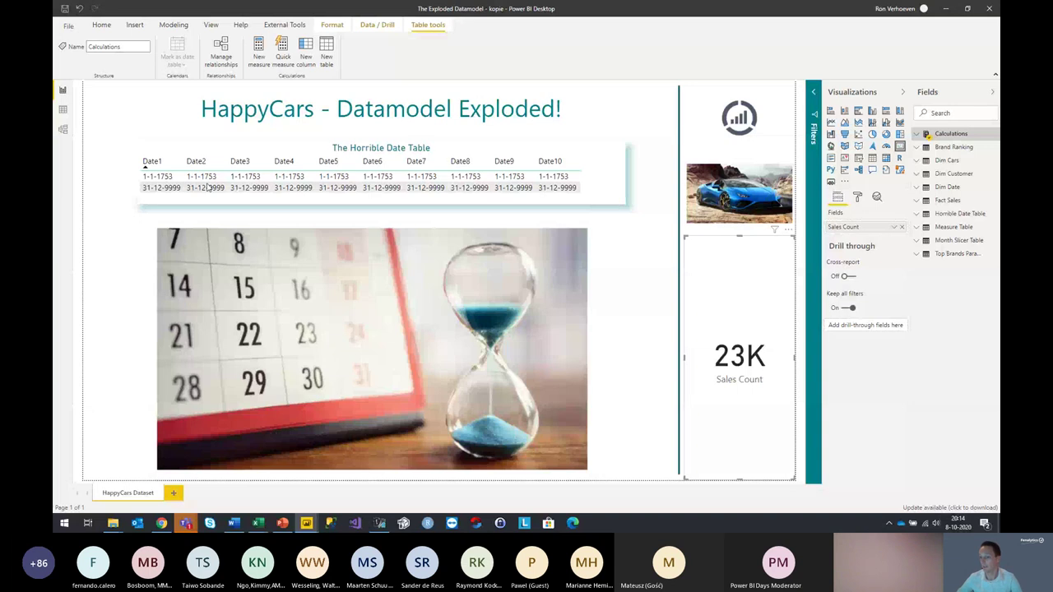
left_click(279, 230)
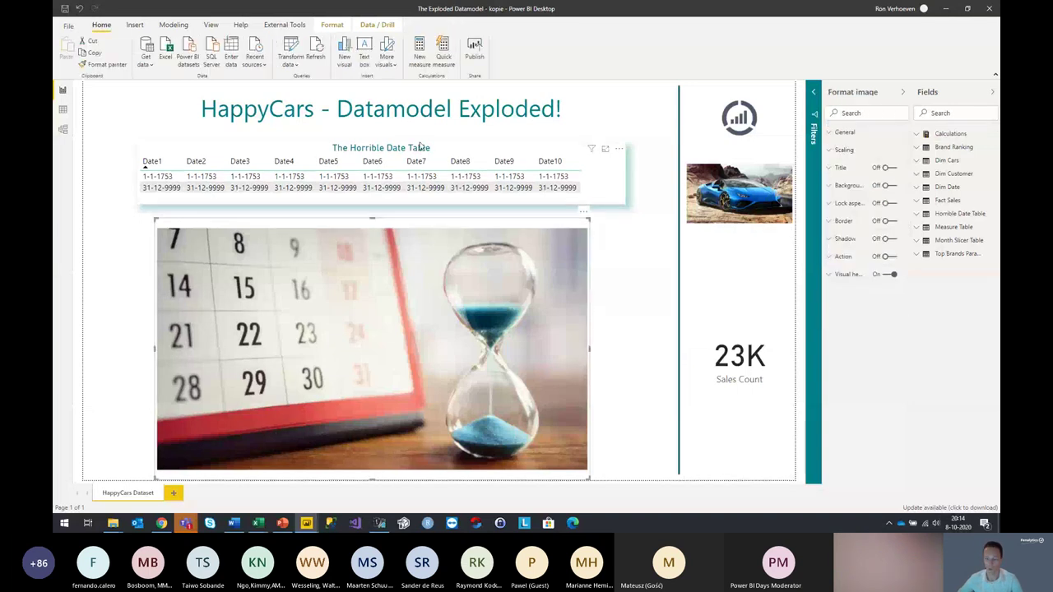
left_click(452, 149)
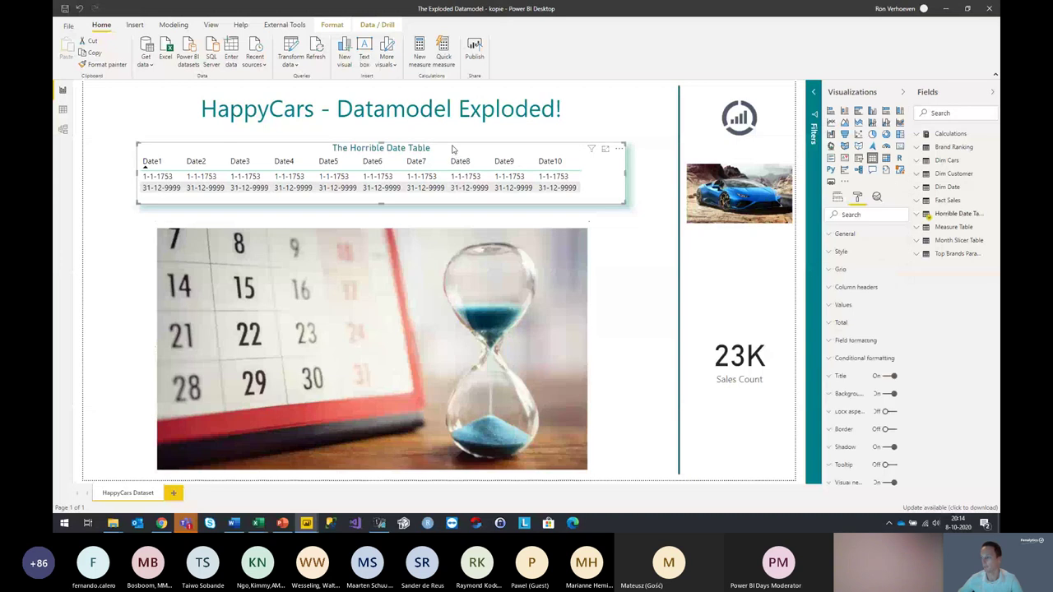
left_click(921, 215)
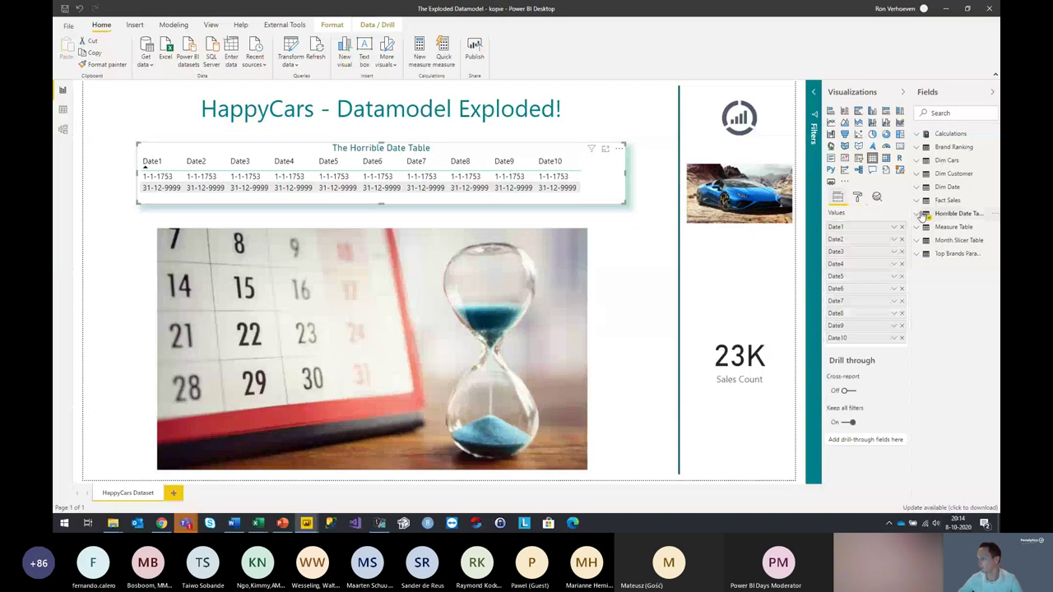
left_click(922, 215)
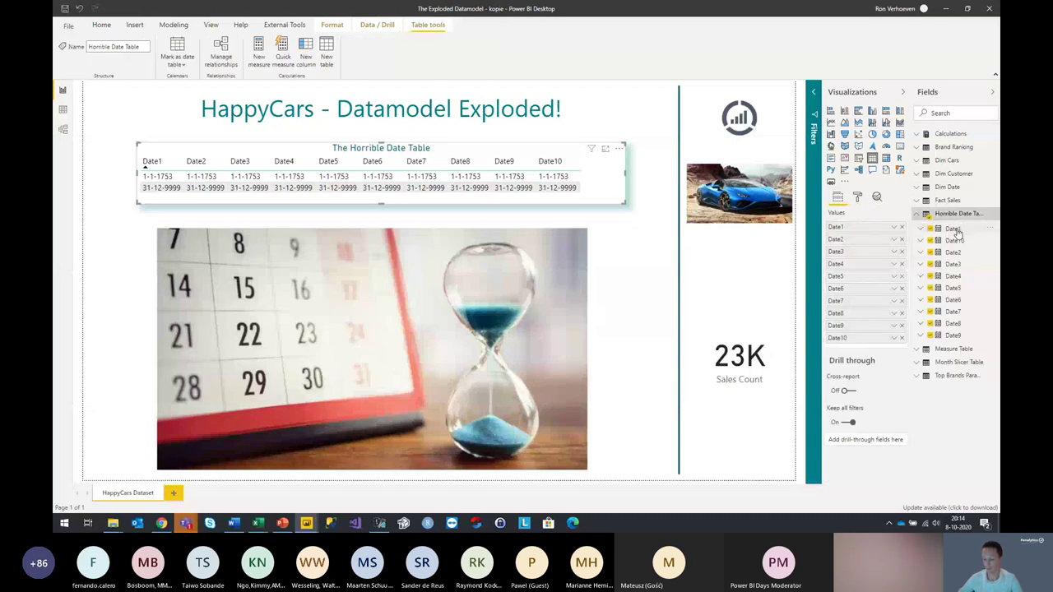
Examine the Horrible Date Table's date fields and the Date1 values in its visual with the magnifier
key("super+plus")
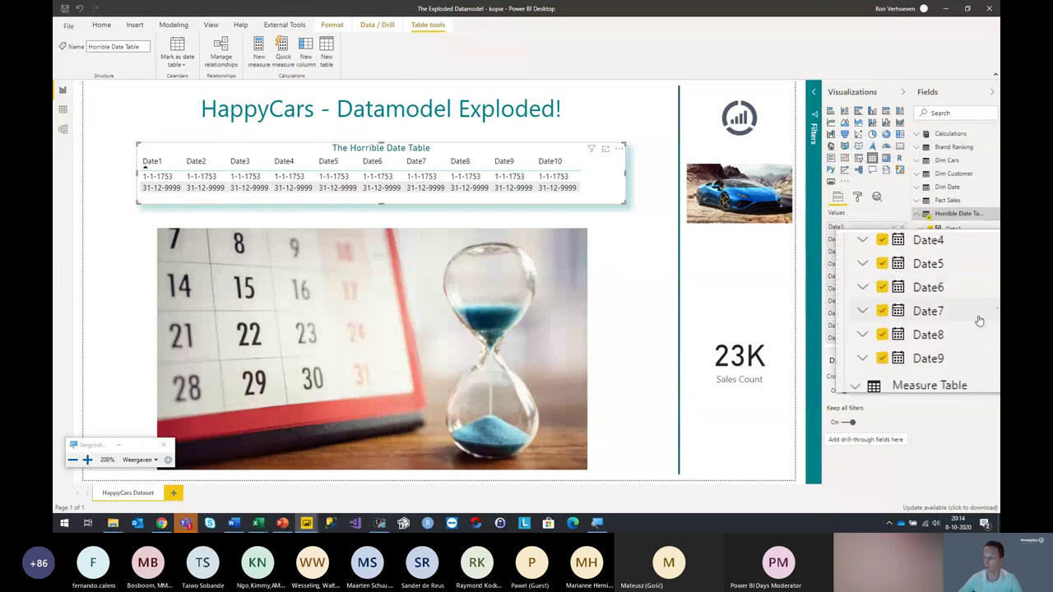
key("super+Escape")
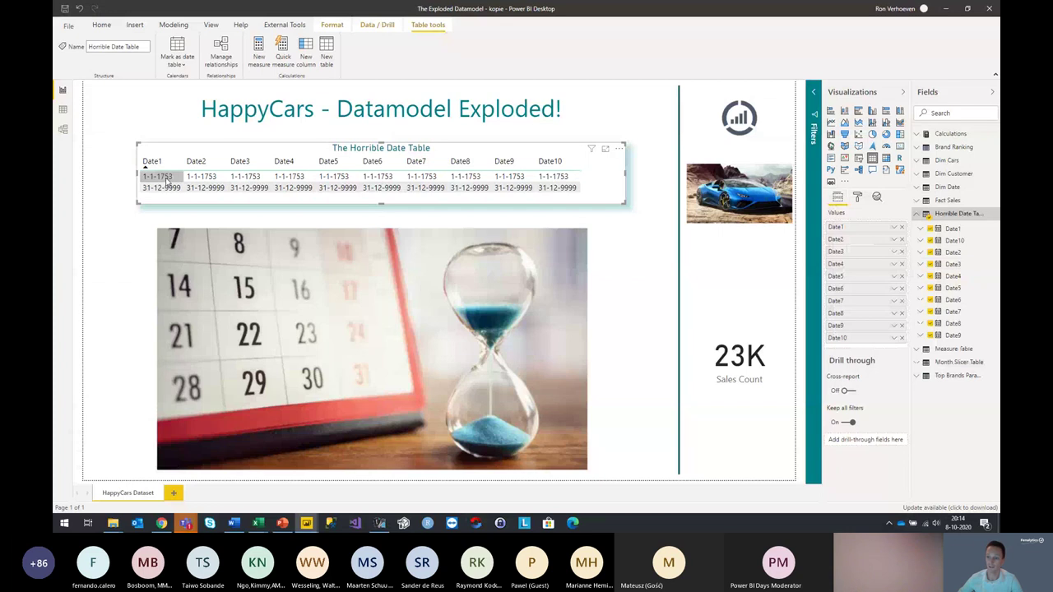
key("super+plus")
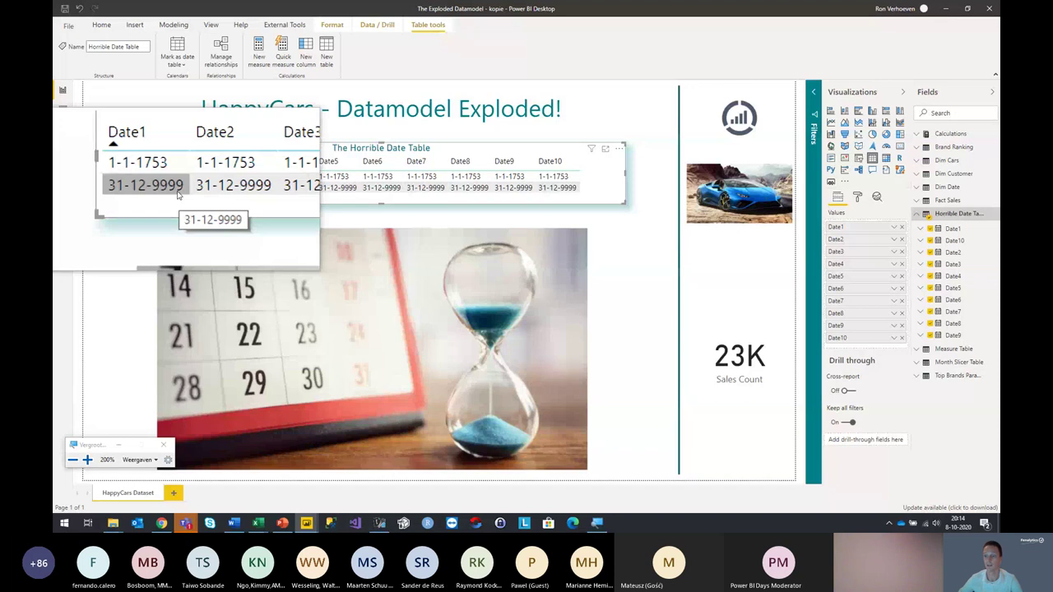
key("super+Escape")
Shrink the calendar and hourglass image to roughly 60% of its width from its right edge, freeing space beside it
left_click(574, 310)
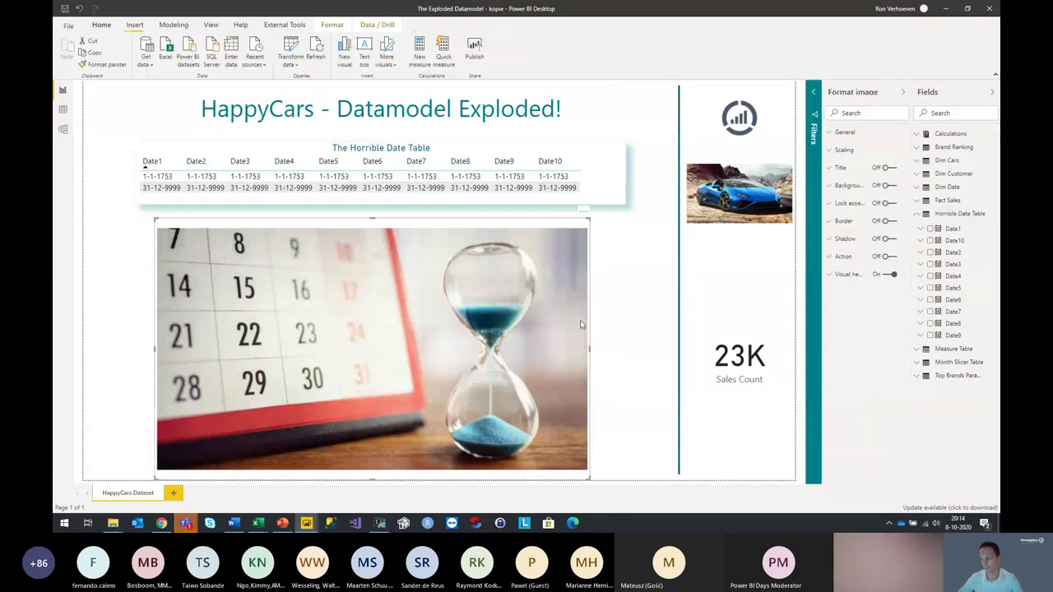
left_click_drag(589, 349, 421, 337)
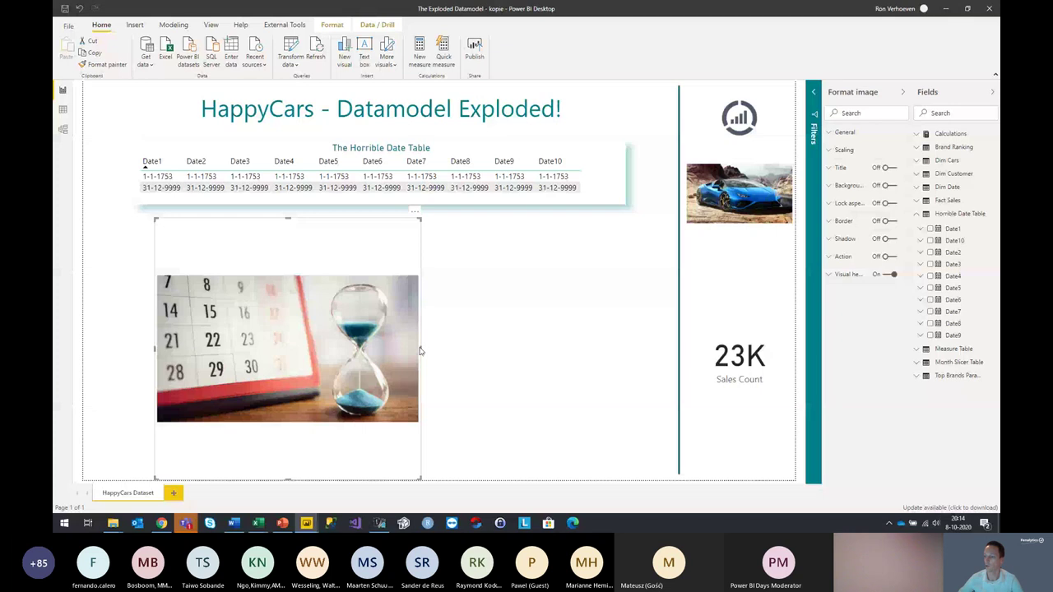
Narrow the calendar image further and place a table of Date1's Year, Quarter, Month and Day hierarchy in the freed space
left_click_drag(420, 348, 251, 340)
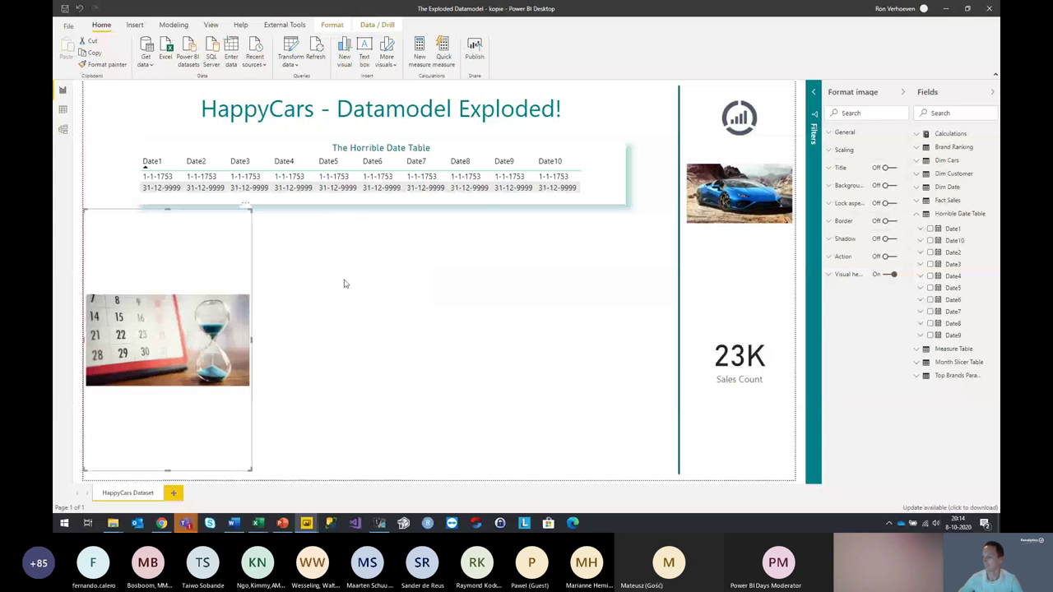
left_click(484, 283)
left_click_drag(946, 227, 420, 330)
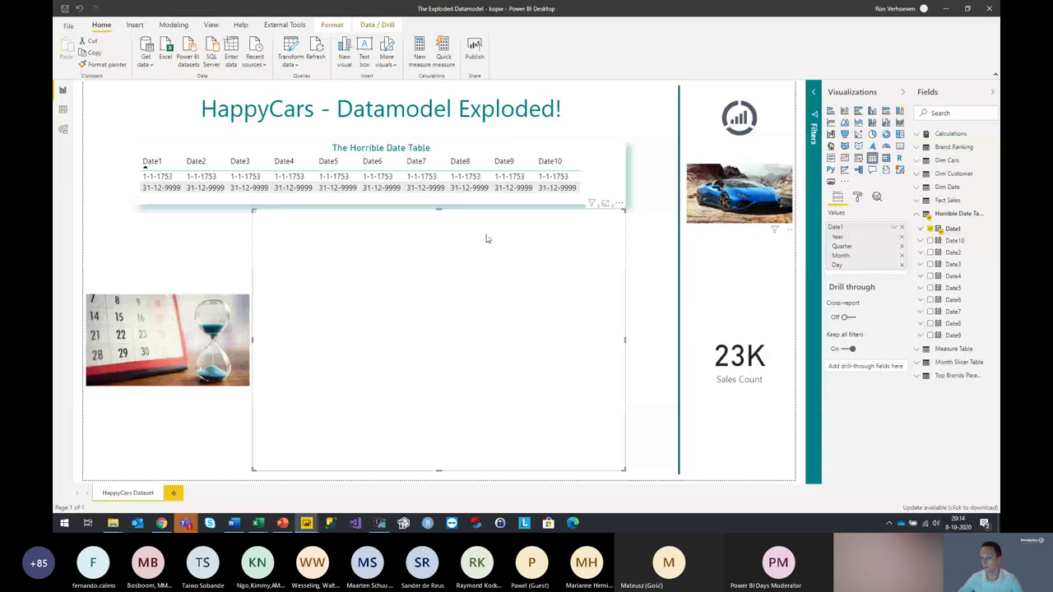
left_click_drag(254, 211, 283, 222)
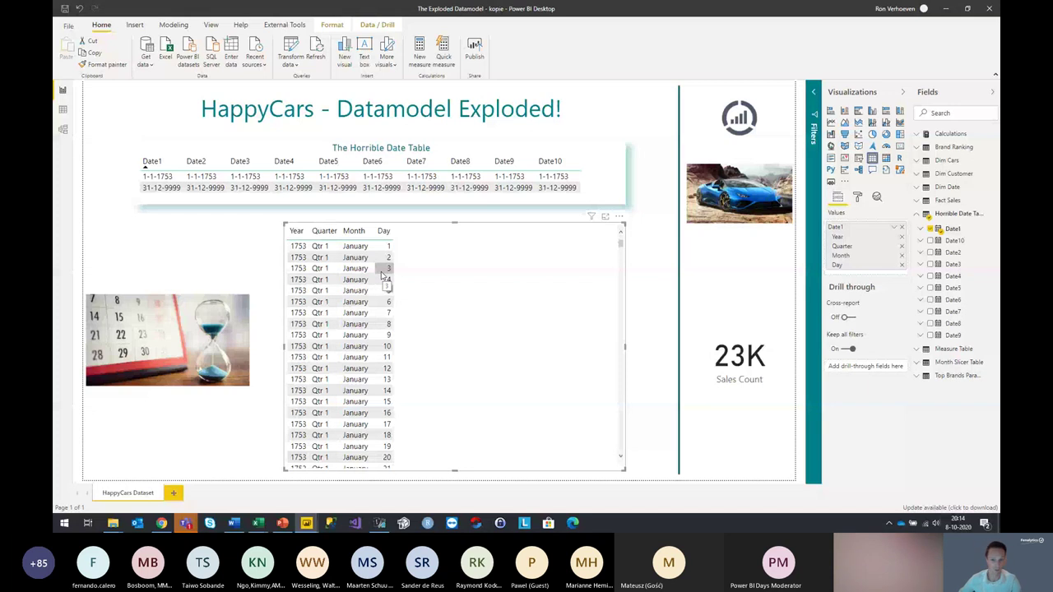
Browse the 1753 dates in the Date1 hierarchy table and delete that visual from the page
scroll(385, 277, "down", 10)
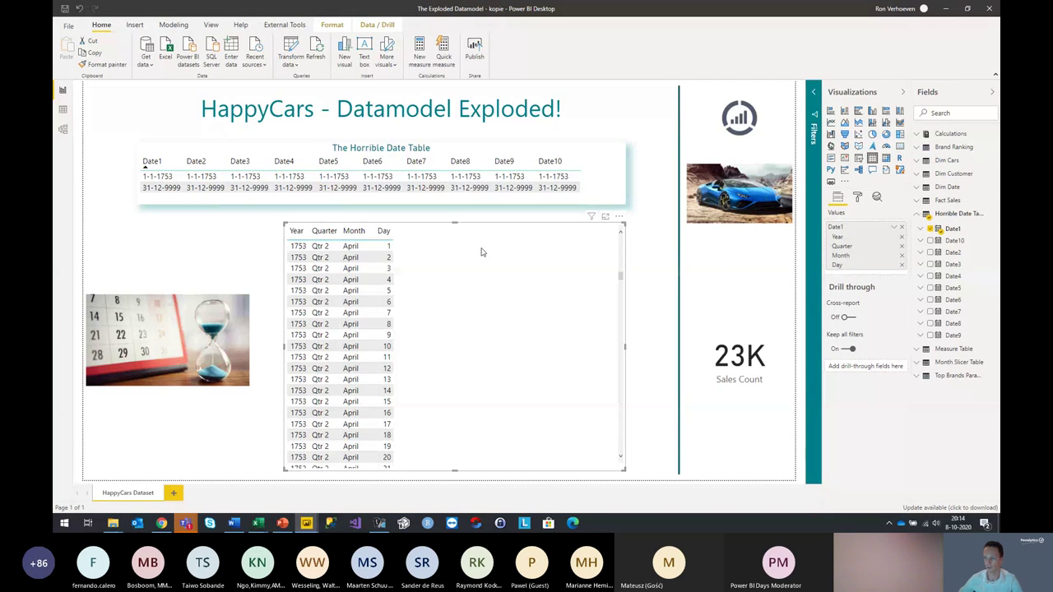
key("Delete")
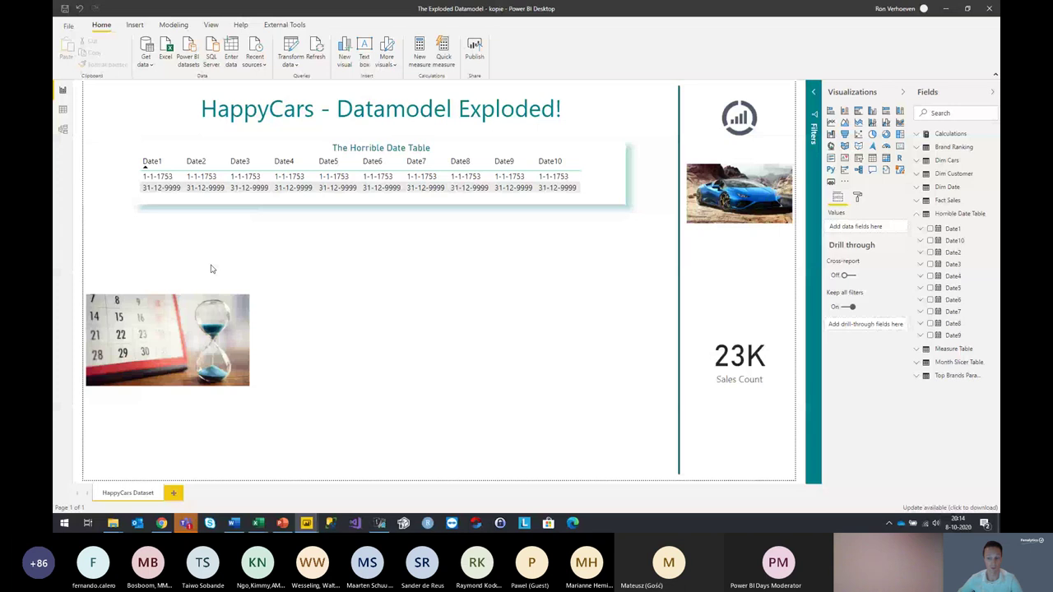
Open the report's Options at the Data Load settings for the current file
left_click(69, 25)
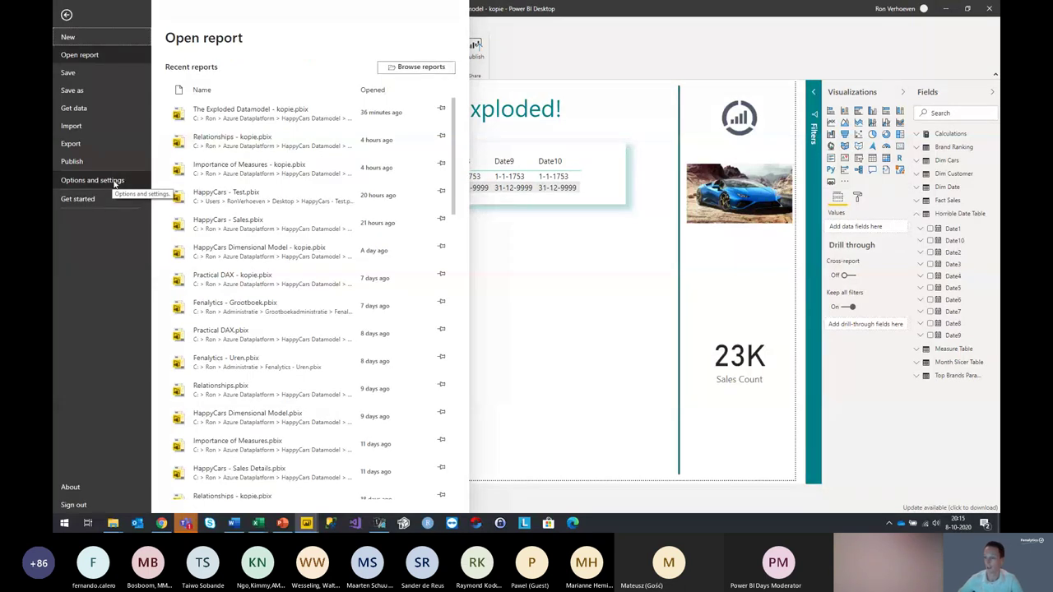
left_click(114, 183)
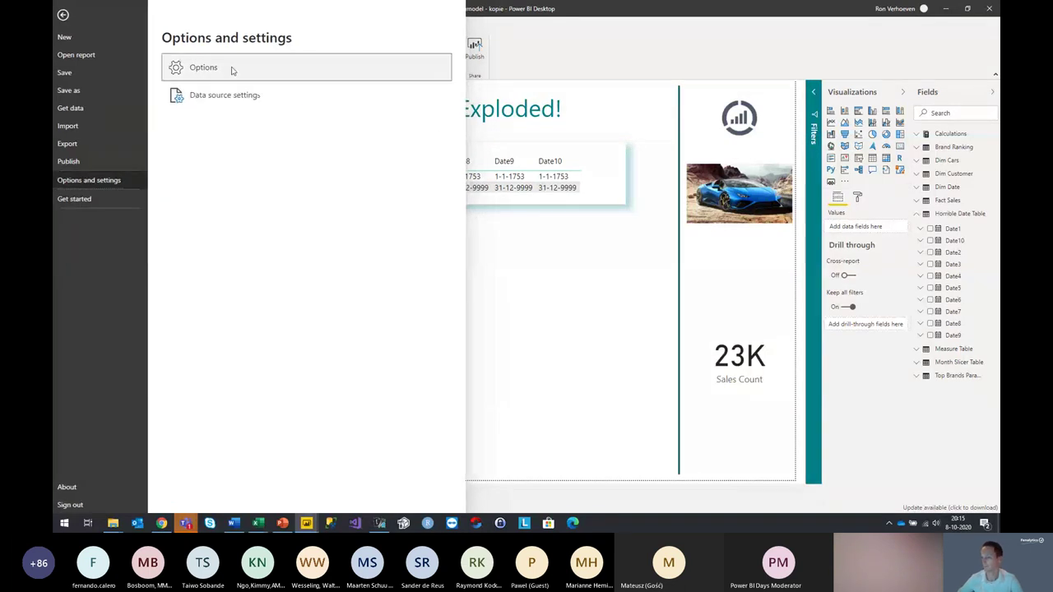
left_click(204, 67)
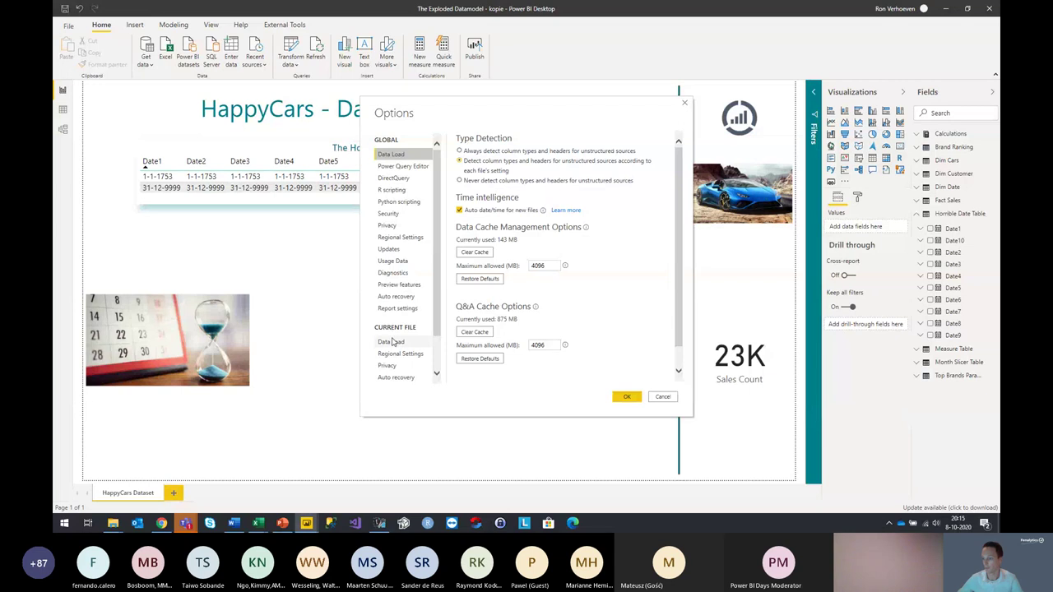
left_click(393, 341)
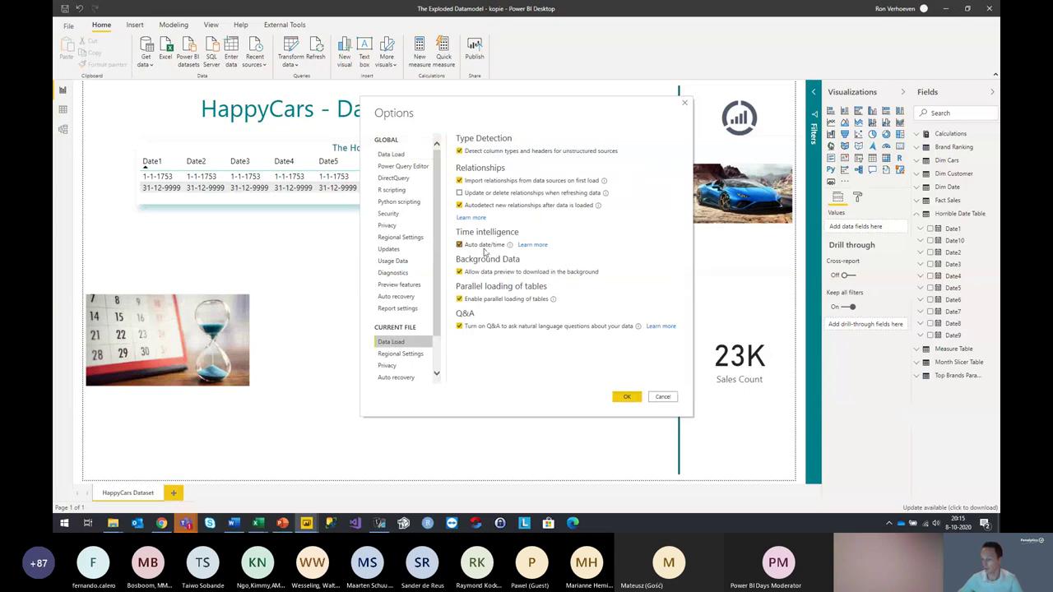
Magnify the Auto date/time option, read its explanation and turn it off for the current file
key("super+plus")
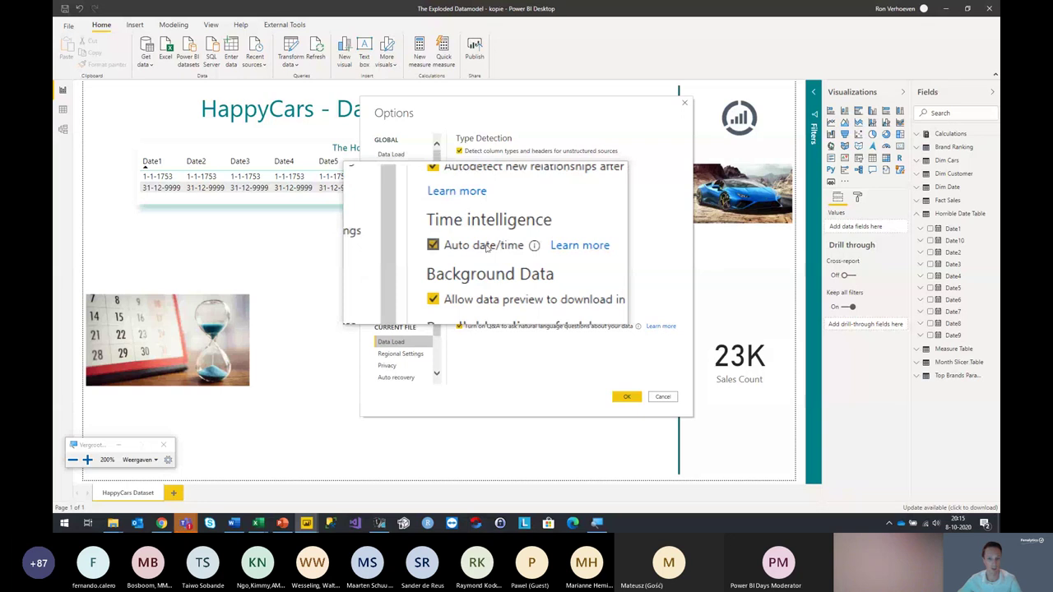
key("super+Escape")
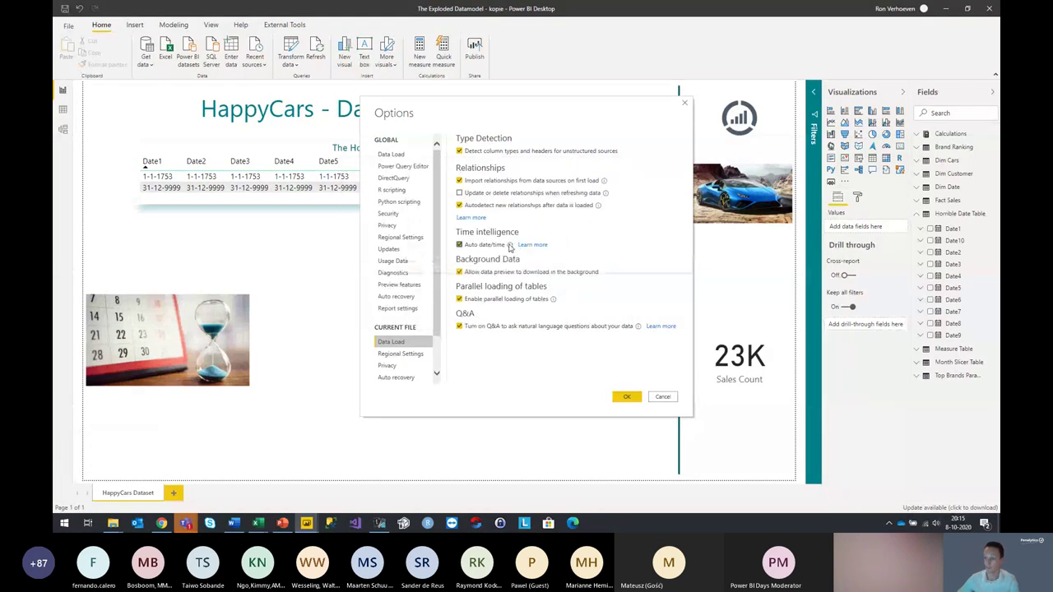
mouse_move(510, 247)
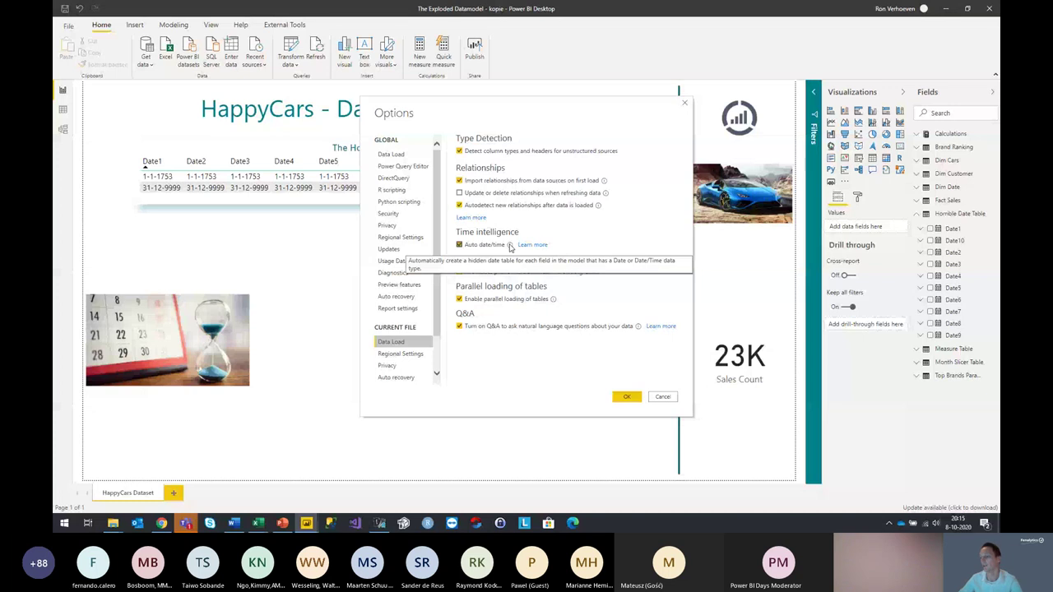
left_click(490, 245)
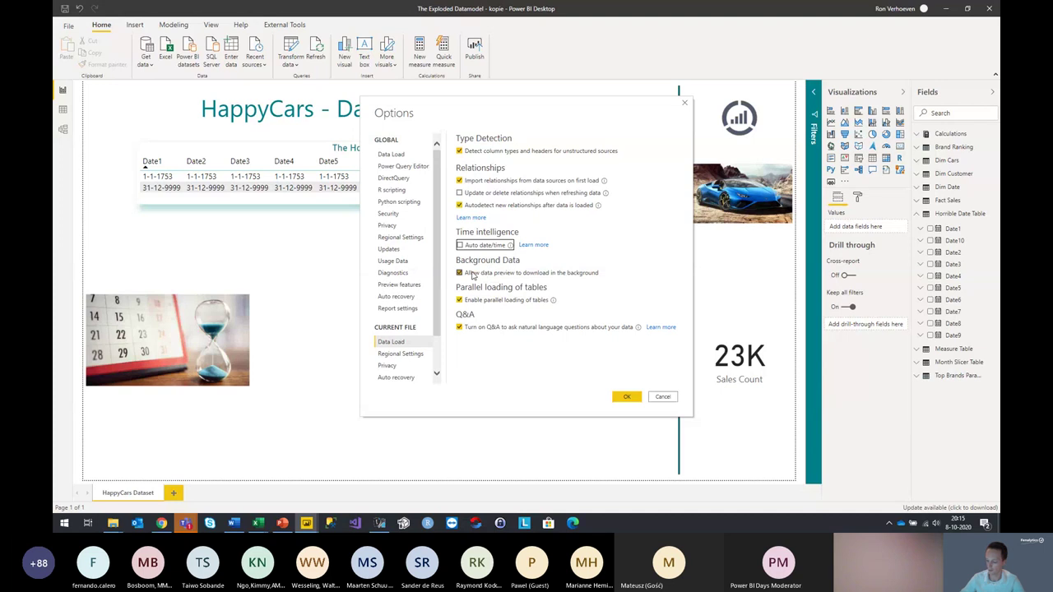
key("super+plus")
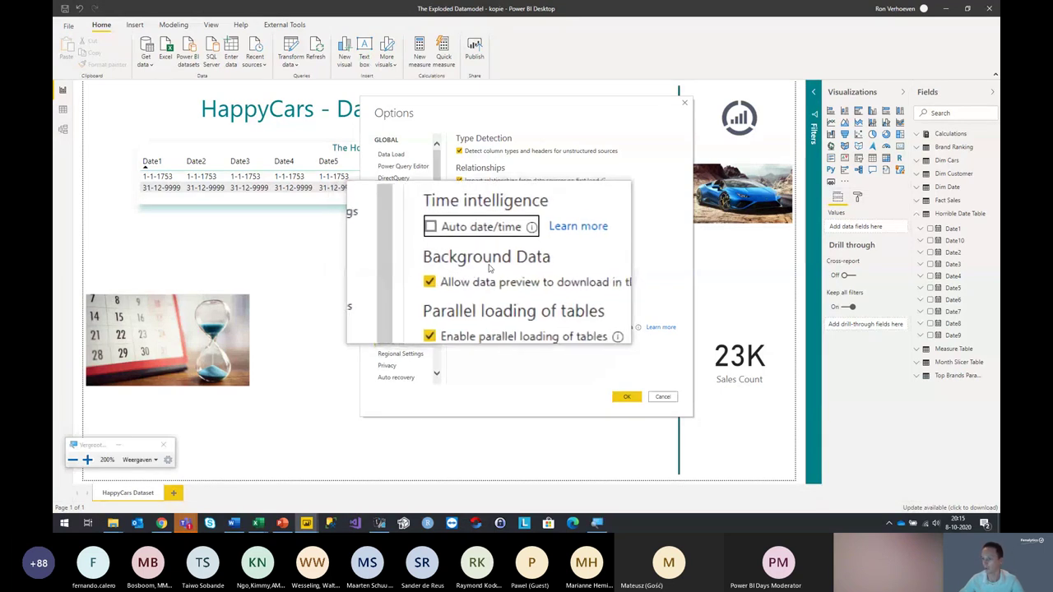
key("super+Escape")
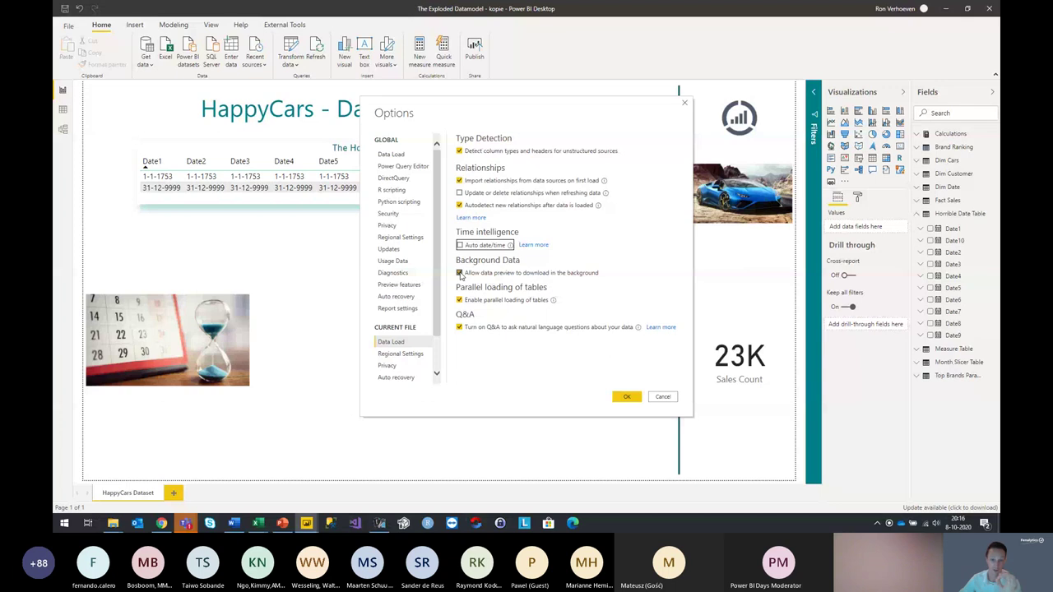
Turn off background data preview downloads and parallel loading of tables for the current file
left_click(460, 274)
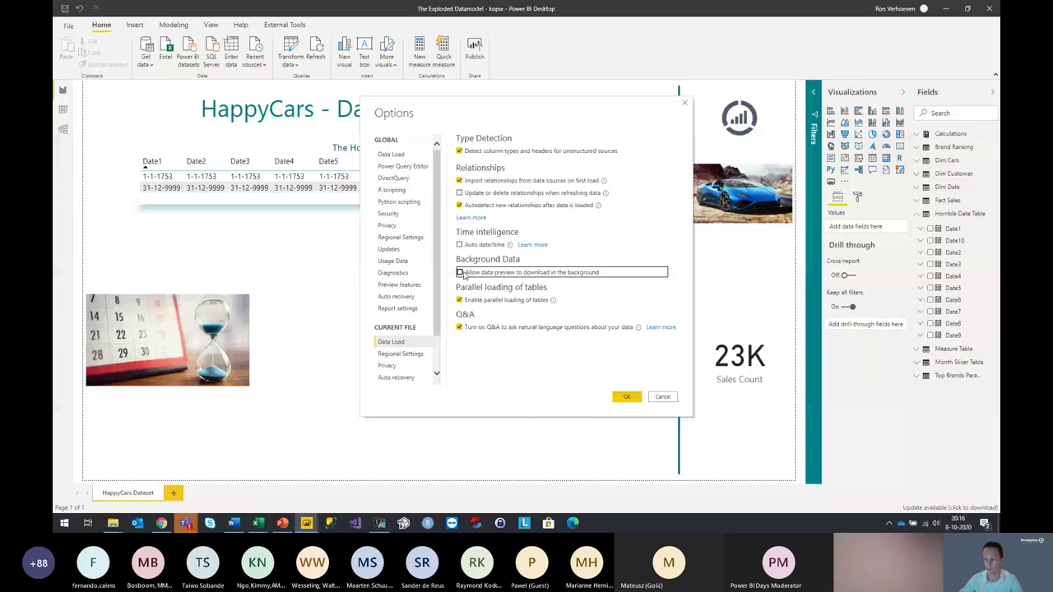
key("super+plus")
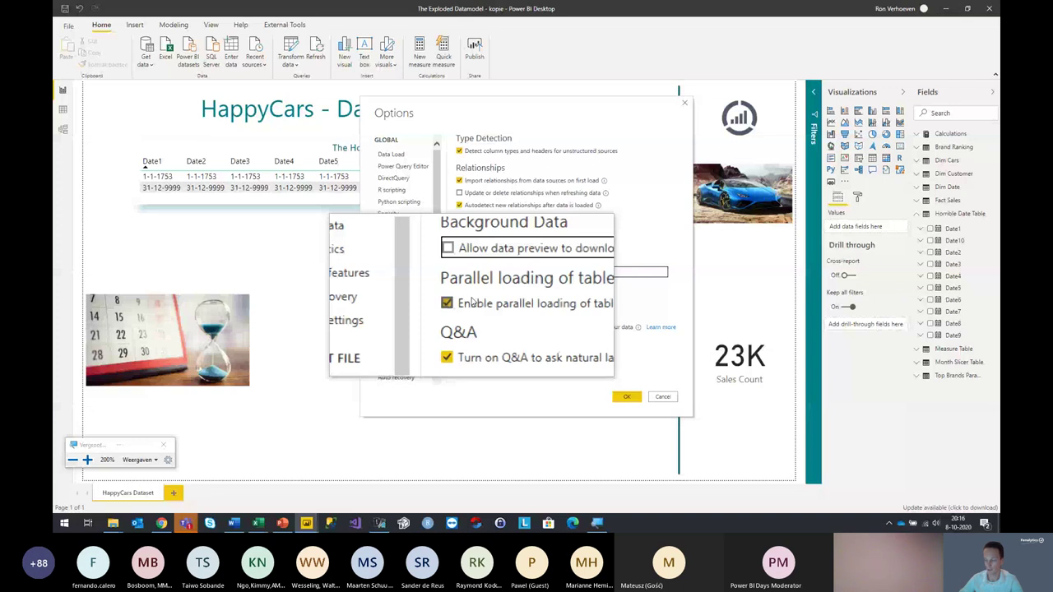
key("super+Escape")
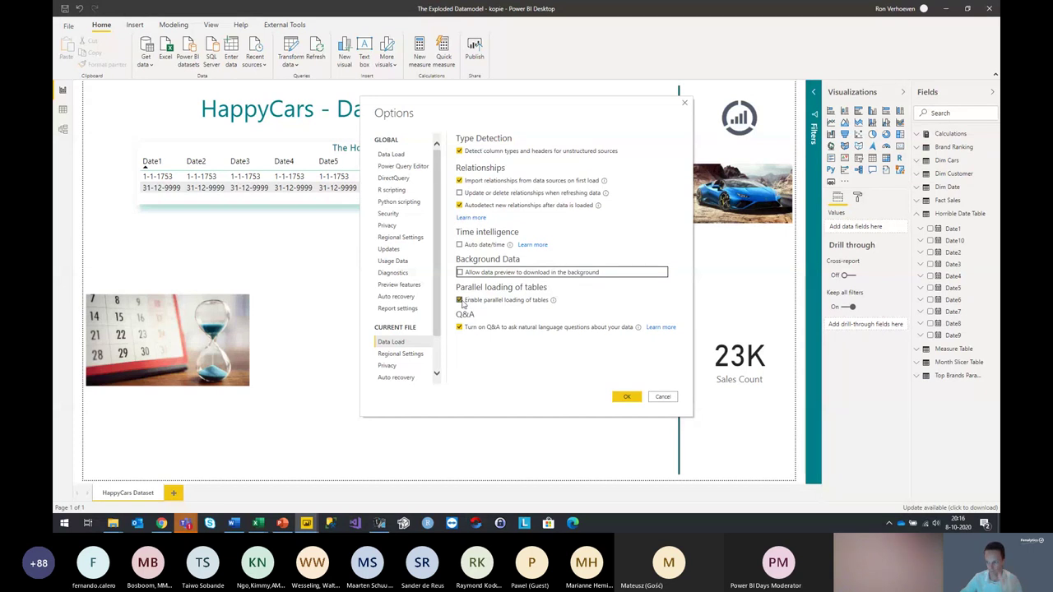
left_click(460, 300)
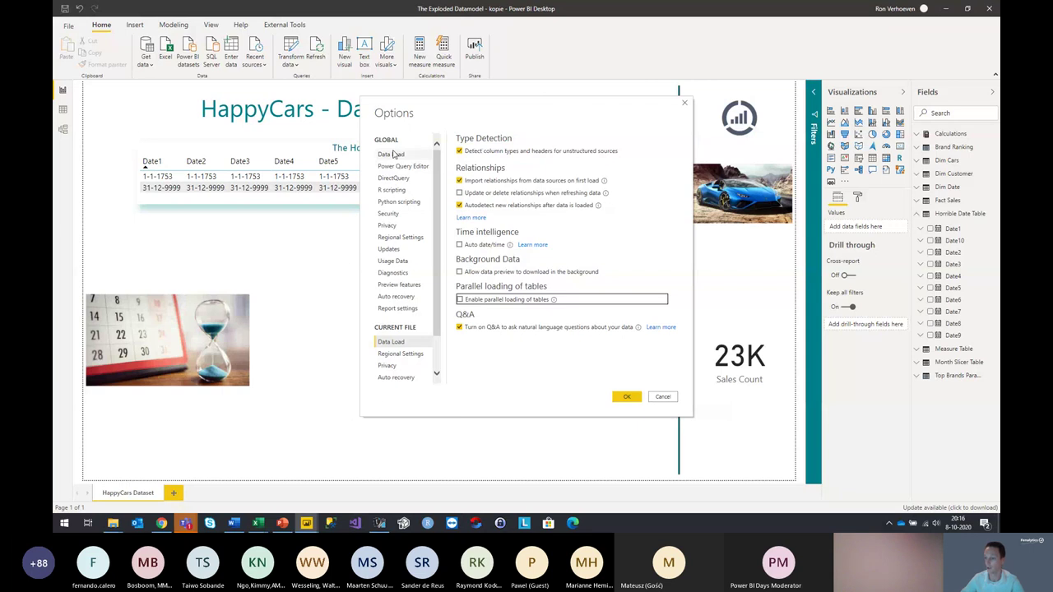
Review the global Data Load options, return to the current file's Data Load settings and apply the changes
key("super+plus")
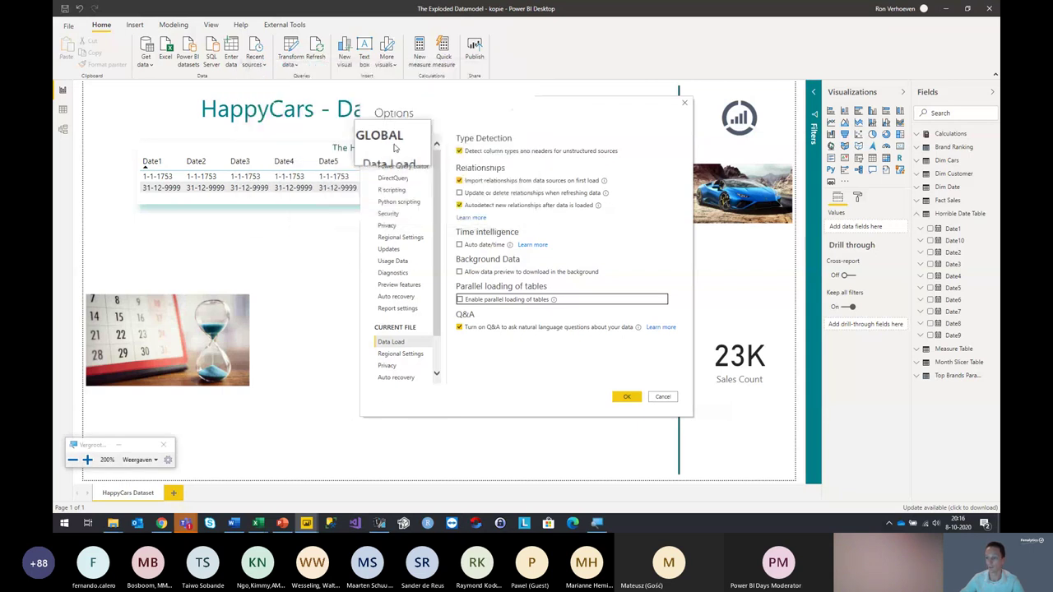
key("super+Escape")
left_click(391, 154)
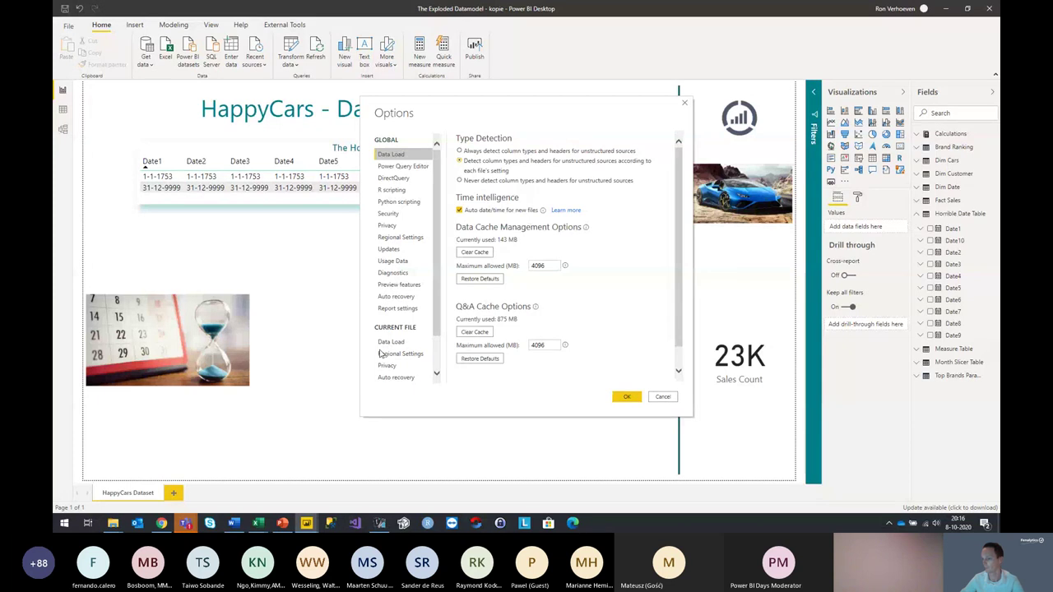
left_click(391, 341)
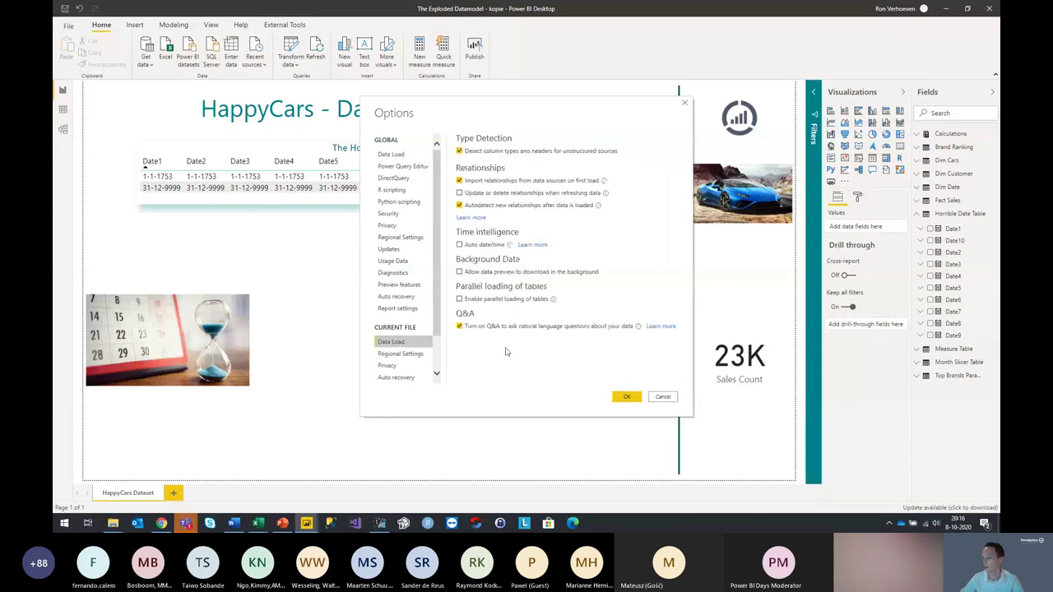
left_click(626, 398)
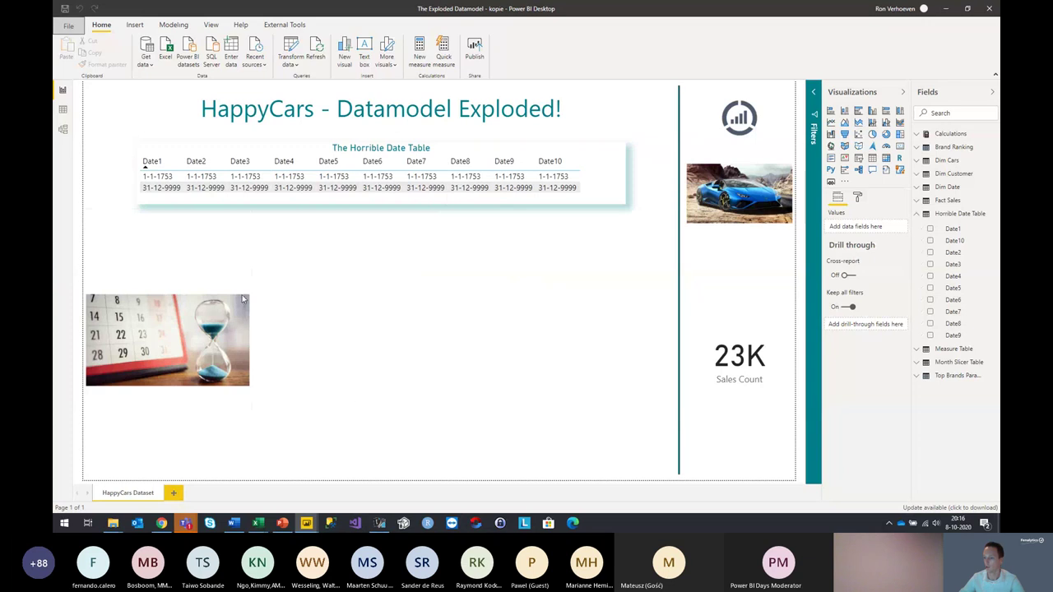
Widen the calendar and hourglass image until it fills most of the space below the date table
left_click_drag(252, 332, 594, 359)
Switch to File Explorer's Exploded Model folder and magnify the sizes of the report files
mouse_move(113, 527)
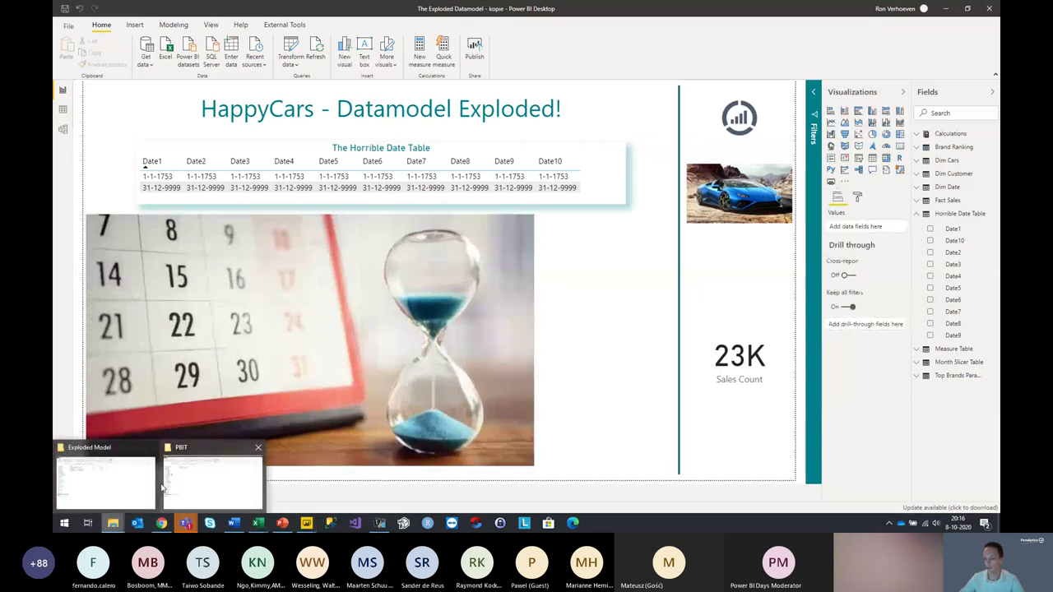
left_click(105, 481)
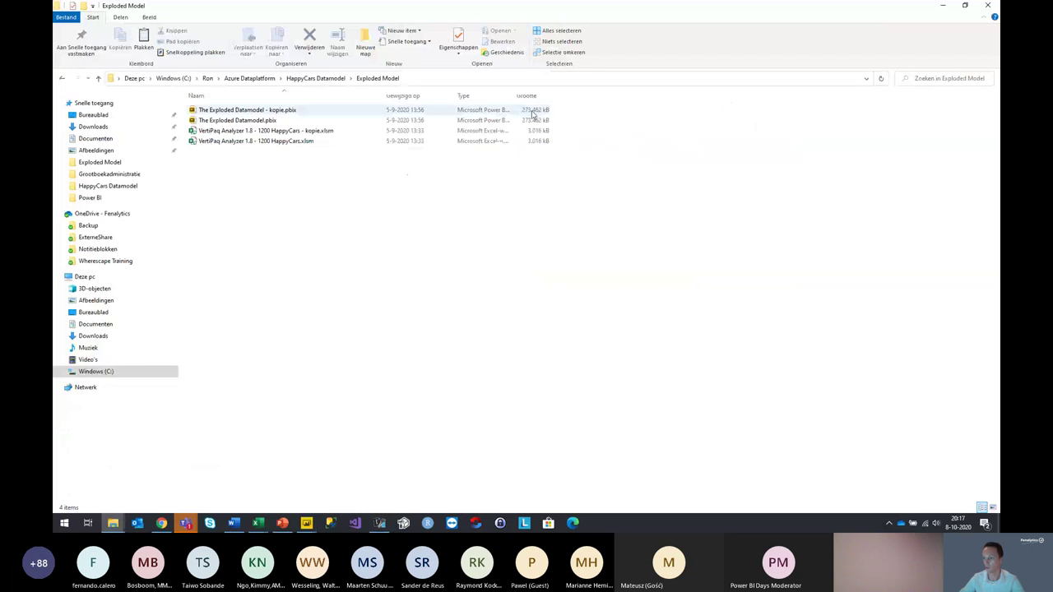
key("super+plus")
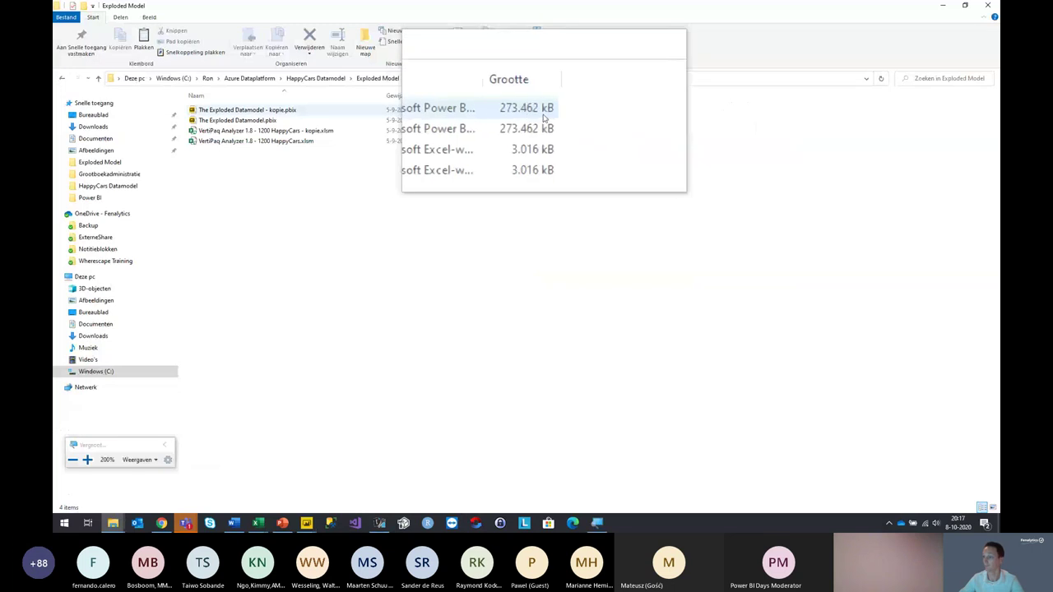
key("super+Escape")
Save the report in Power BI Desktop and compare the pbix file sizes with the magnifier in the Exploded Model folder
key("alt+Tab")
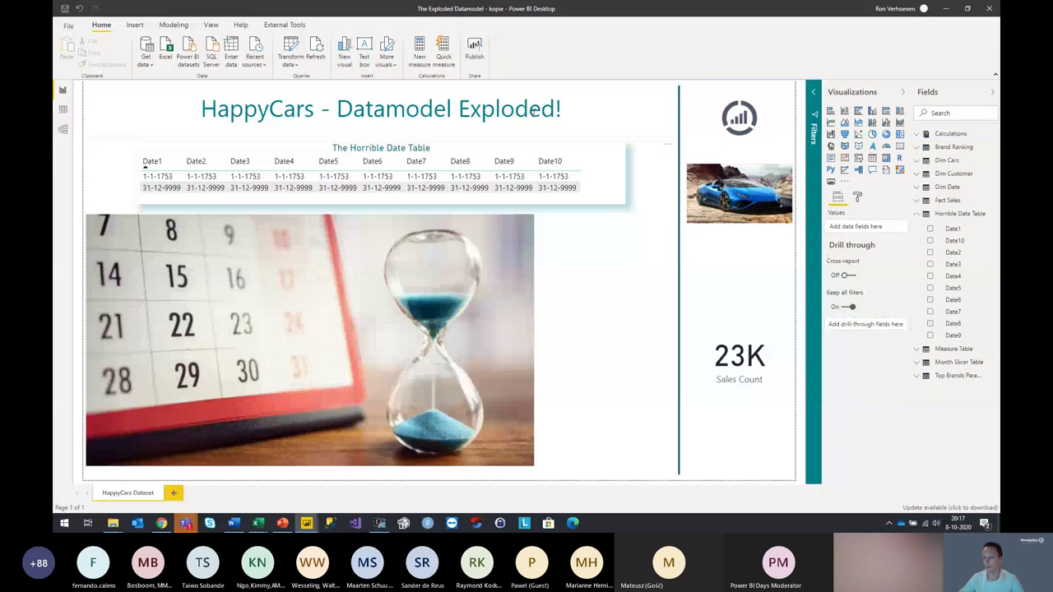
left_click(63, 10)
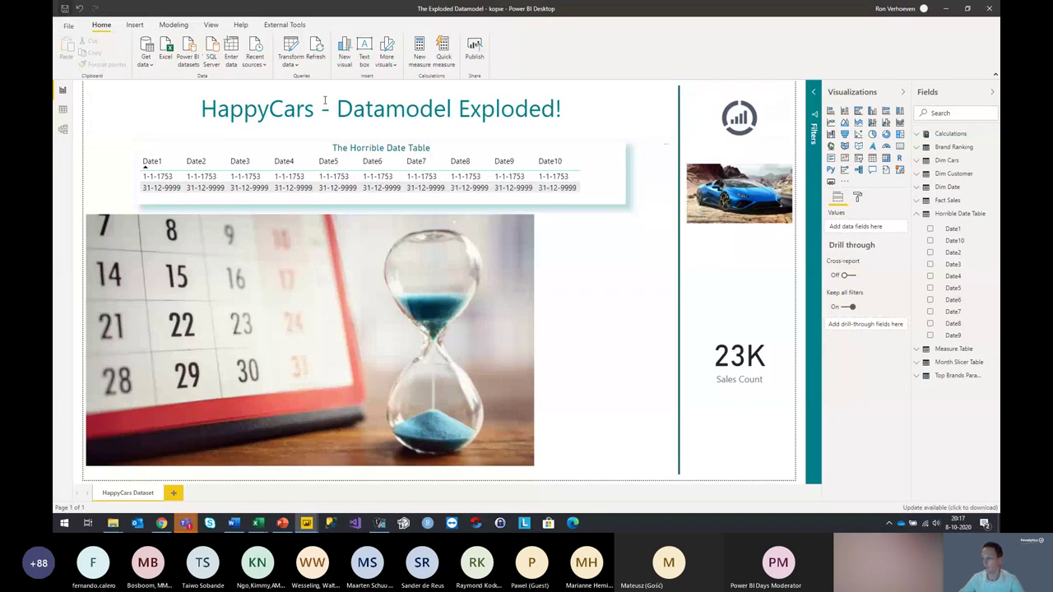
key("alt+Tab")
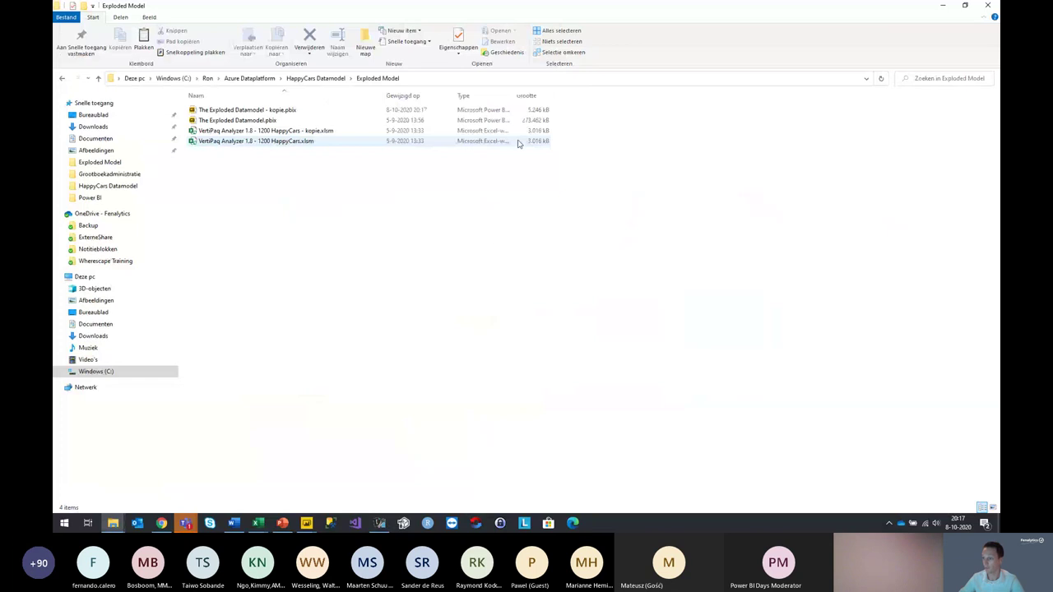
key("super+plus")
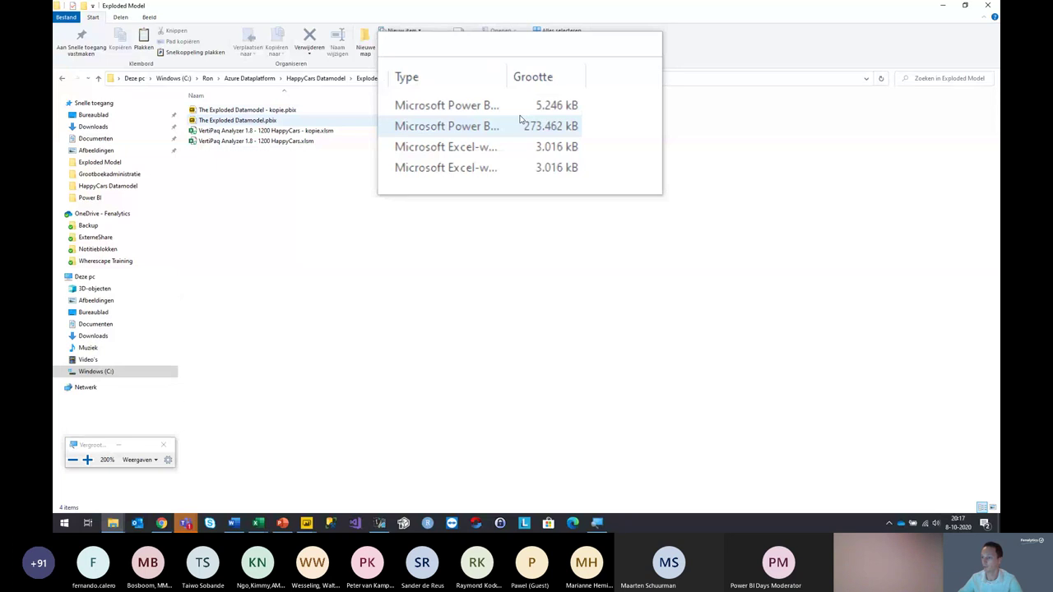
key("super+Escape")
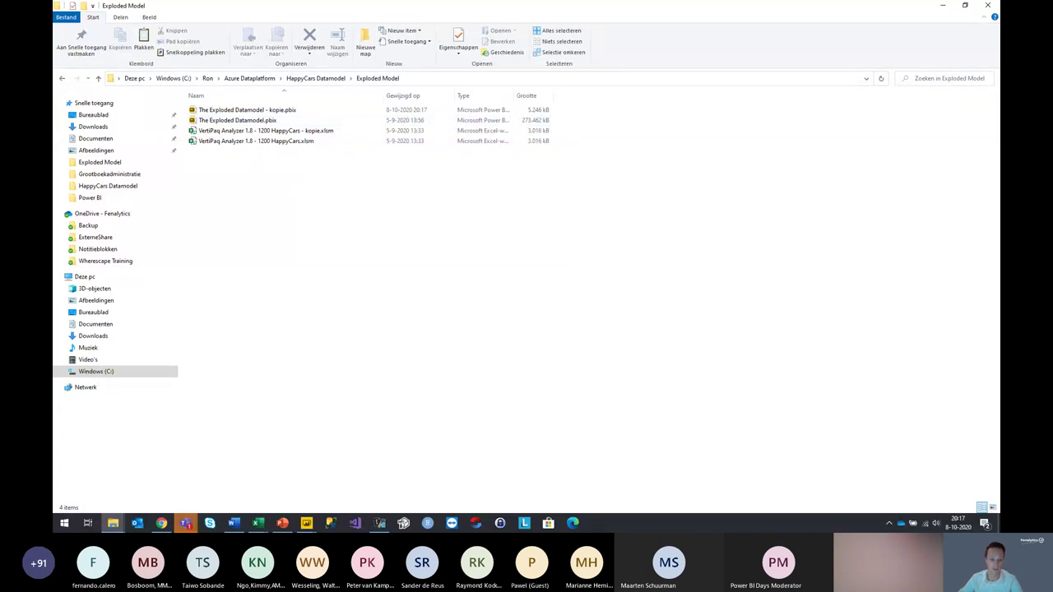
Examine the table sizes in the VertiPaq Analyzer 1.8 workbook in Excel and switch to DAX Studio
key("alt+Tab")
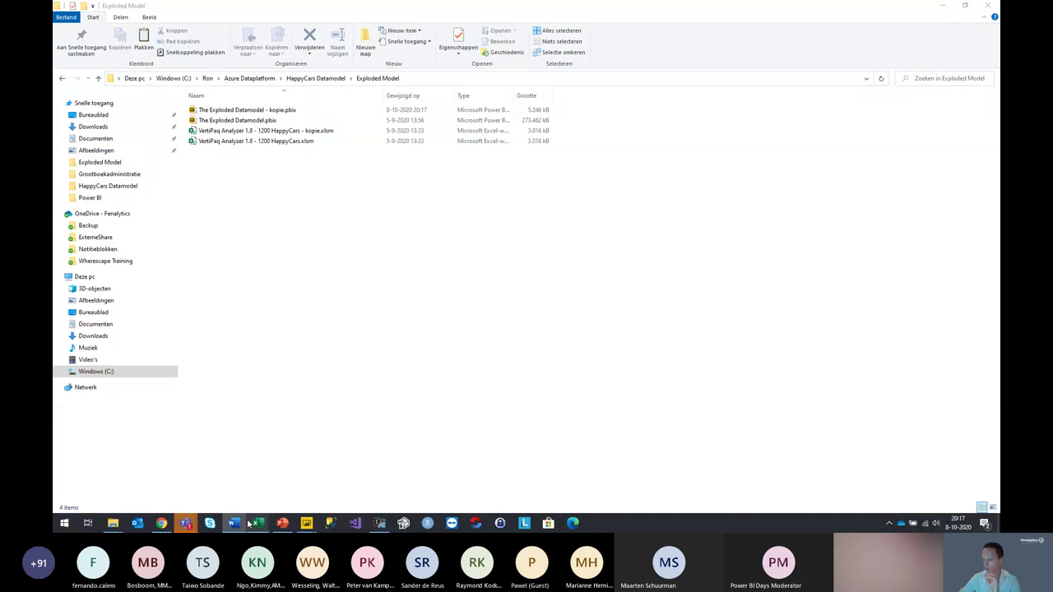
mouse_move(256, 527)
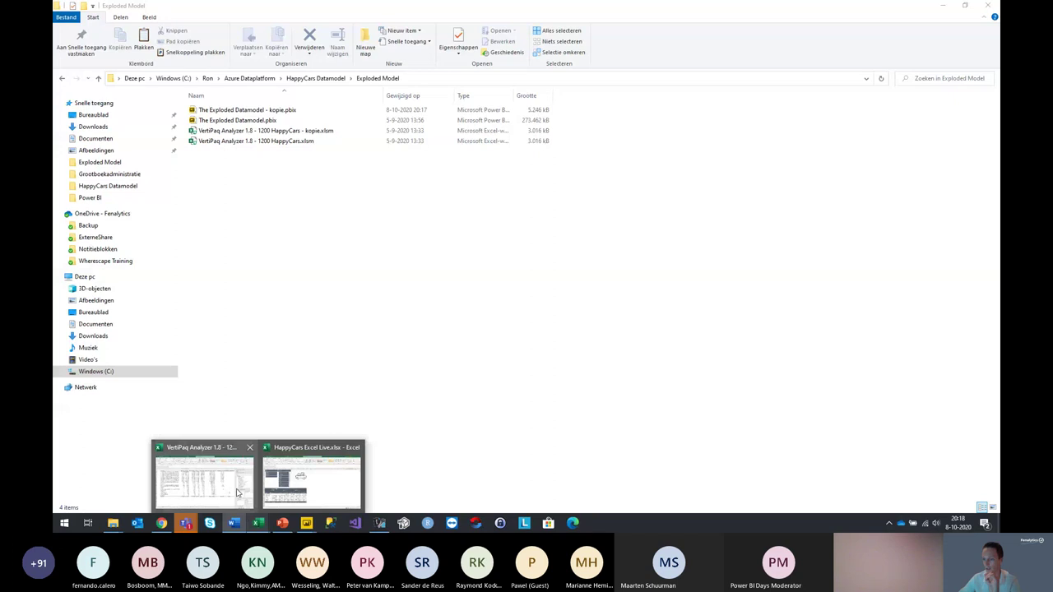
left_click(239, 493)
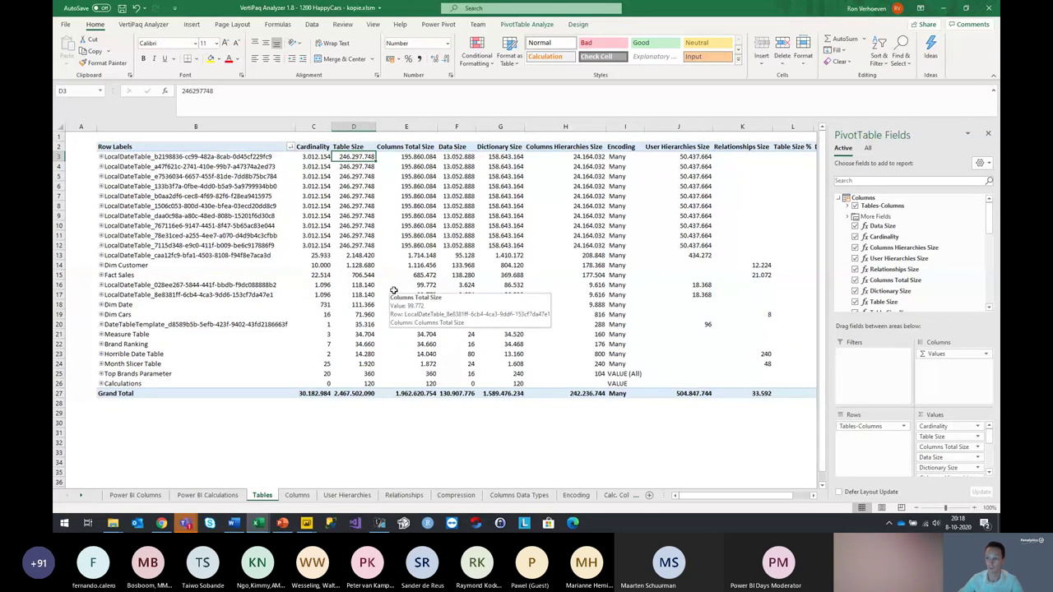
left_click(379, 523)
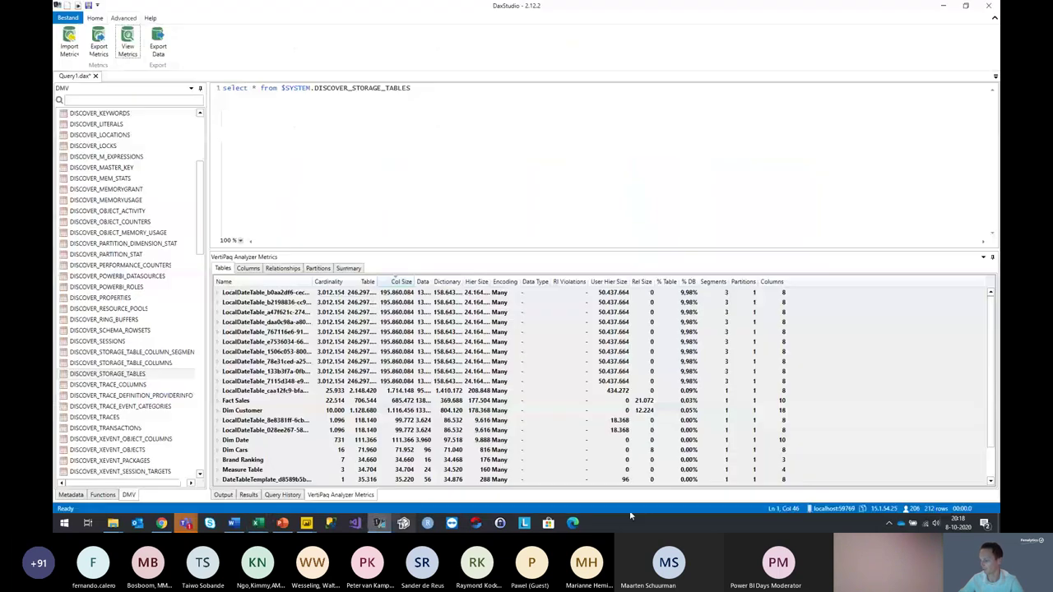
Magnify the localhost server address in DAX Studio and open the VertiPaq Analyzer workbook's Power Pivot data model in Excel
key("super+plus")
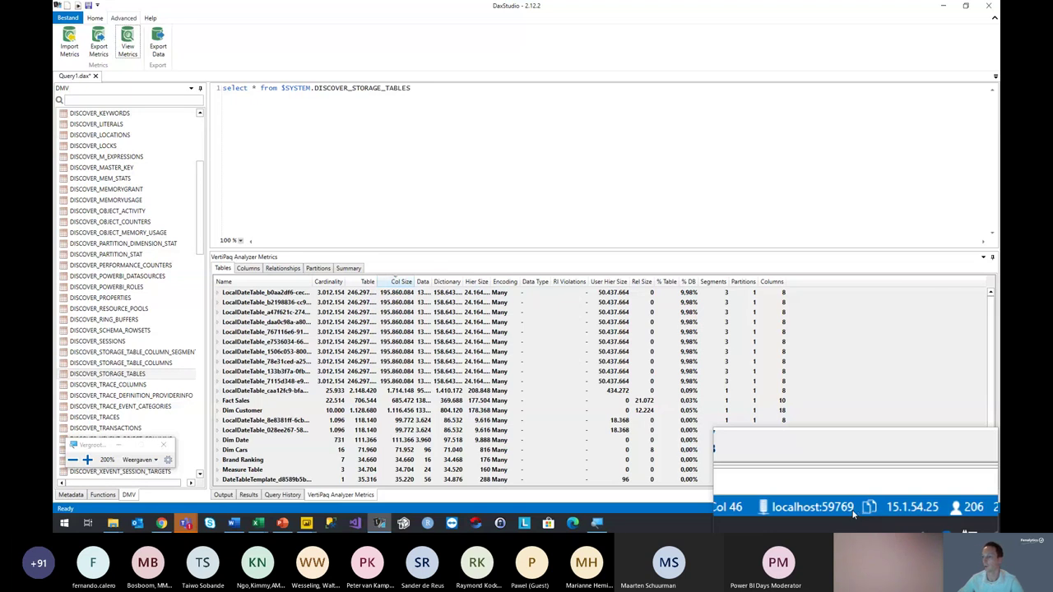
key("alt+Tab")
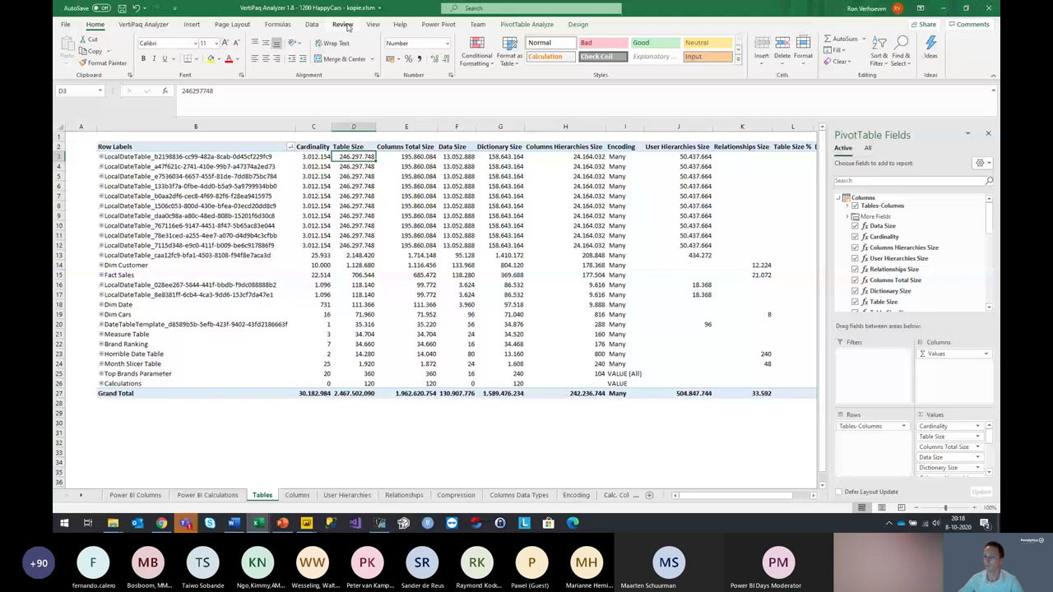
left_click(438, 24)
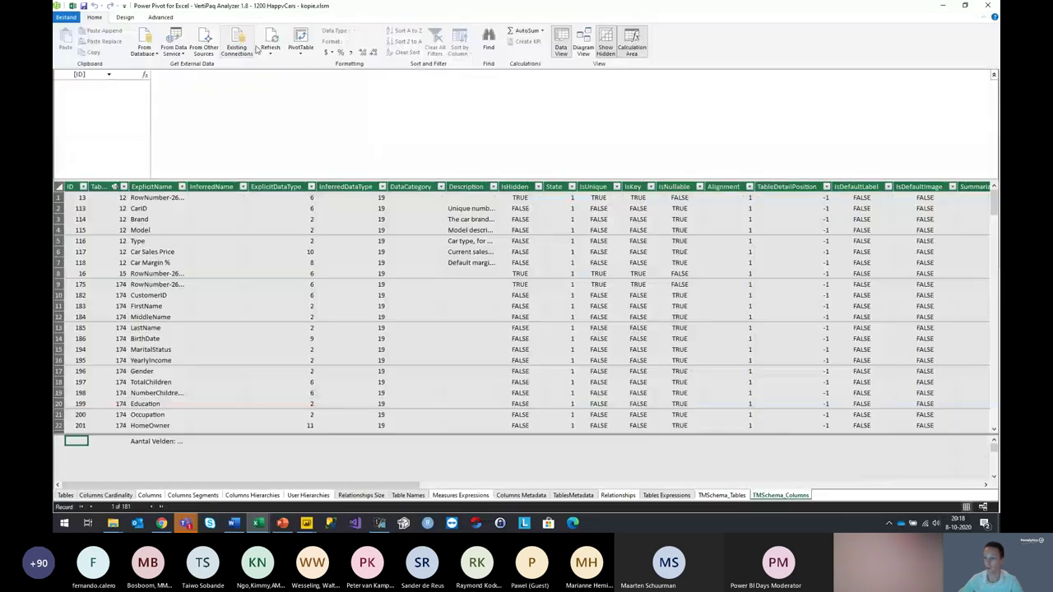
Edit the existing SSAS connection of the Power Pivot model so its data source is localhost:59769
left_click(239, 45)
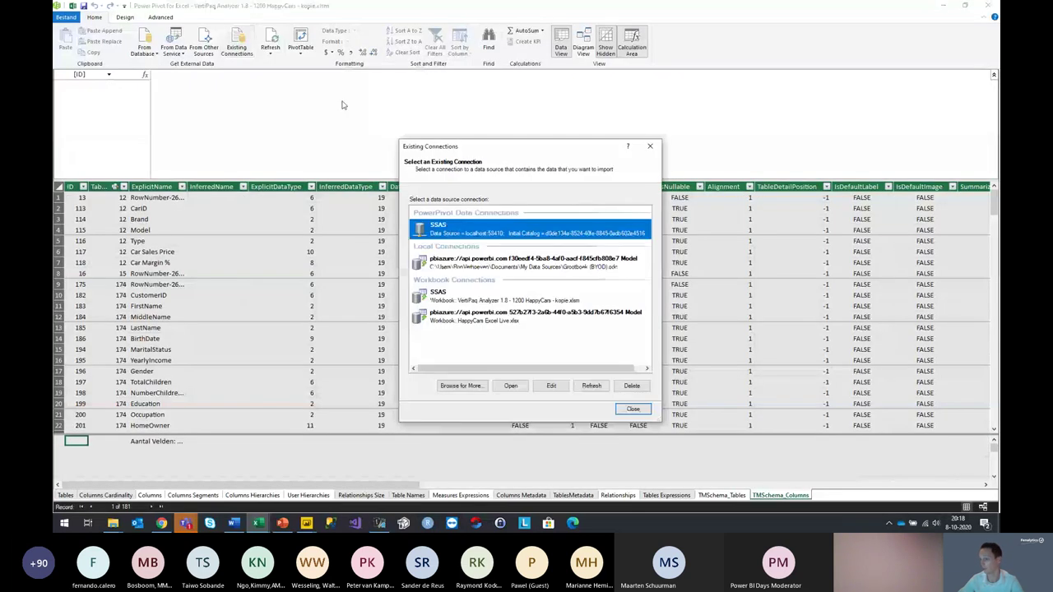
left_click(549, 385)
left_click(585, 288)
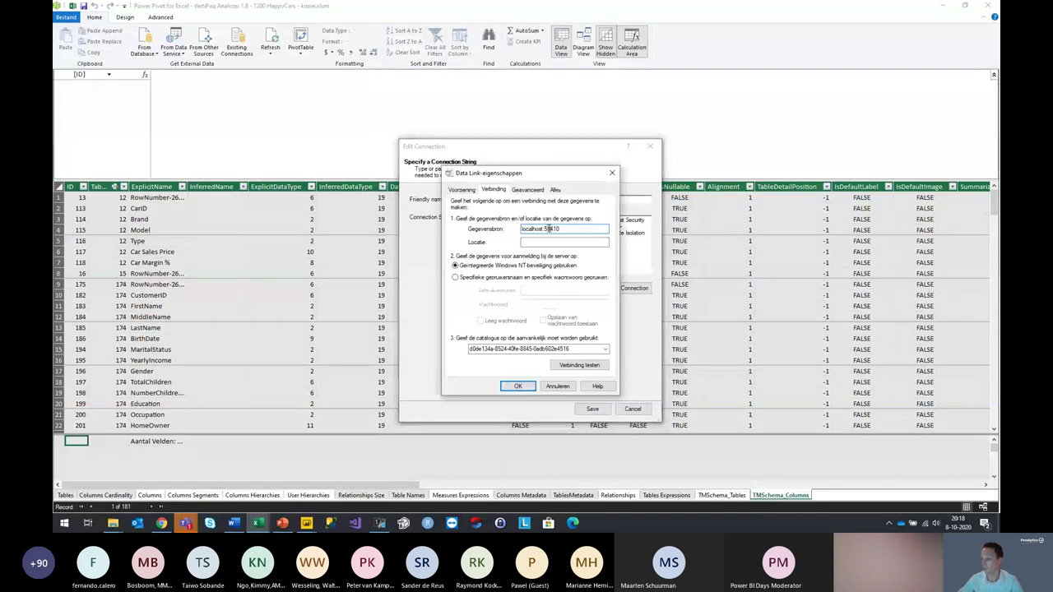
key("BackSpace")
type("9769")
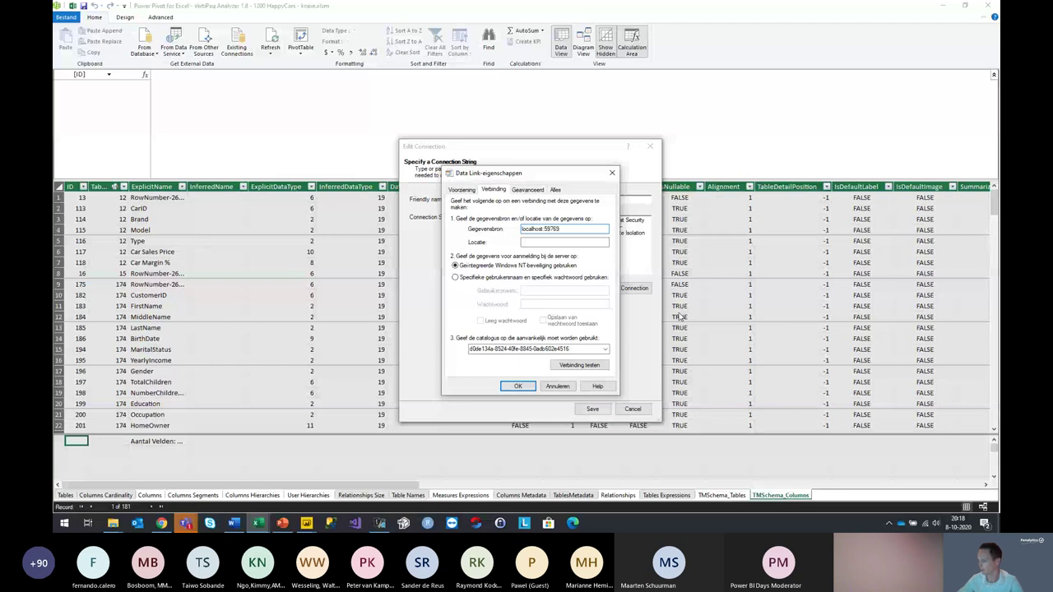
Pick the available database on that server as initial catalog, try a connection test, and save the edited SSAS connection
left_click(605, 348)
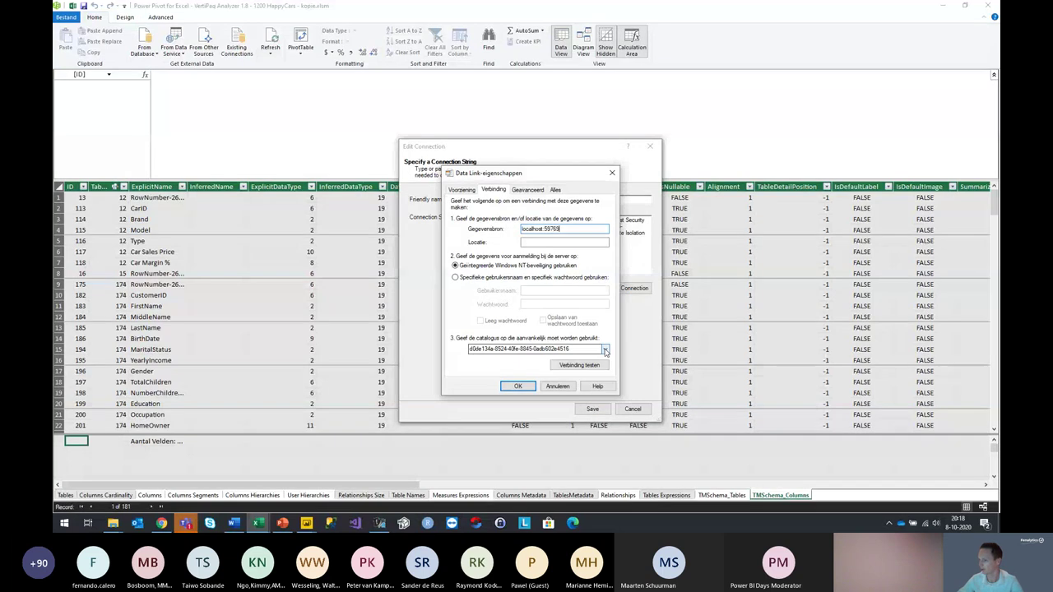
left_click(592, 359)
left_click(590, 366)
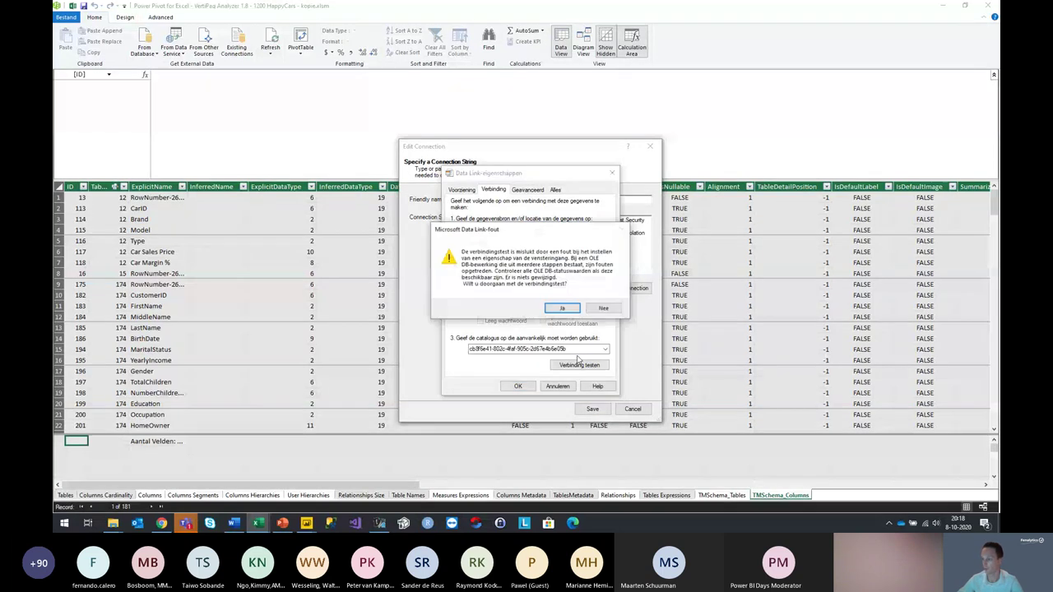
left_click(603, 297)
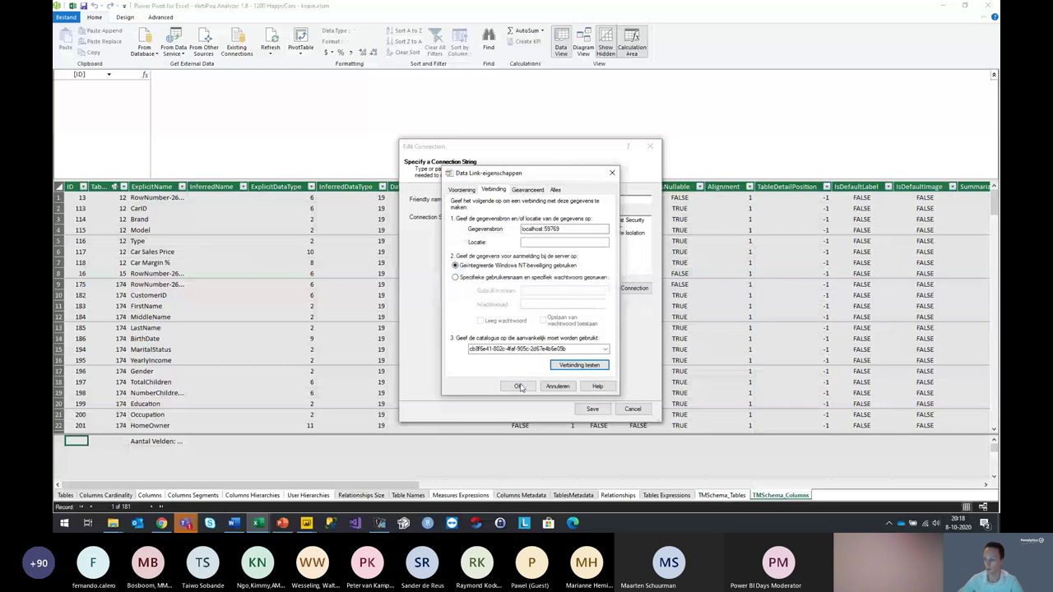
left_click(517, 386)
left_click(592, 409)
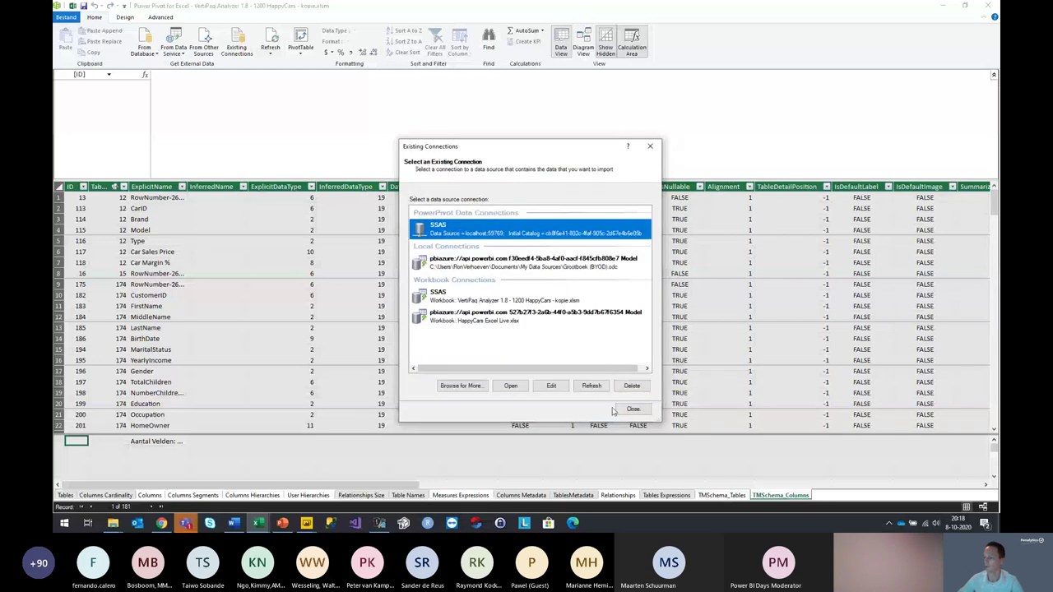
Close the Power Pivot window and refresh all data in the VertiPaq Analyzer workbook
left_click(632, 411)
left_click(69, 17)
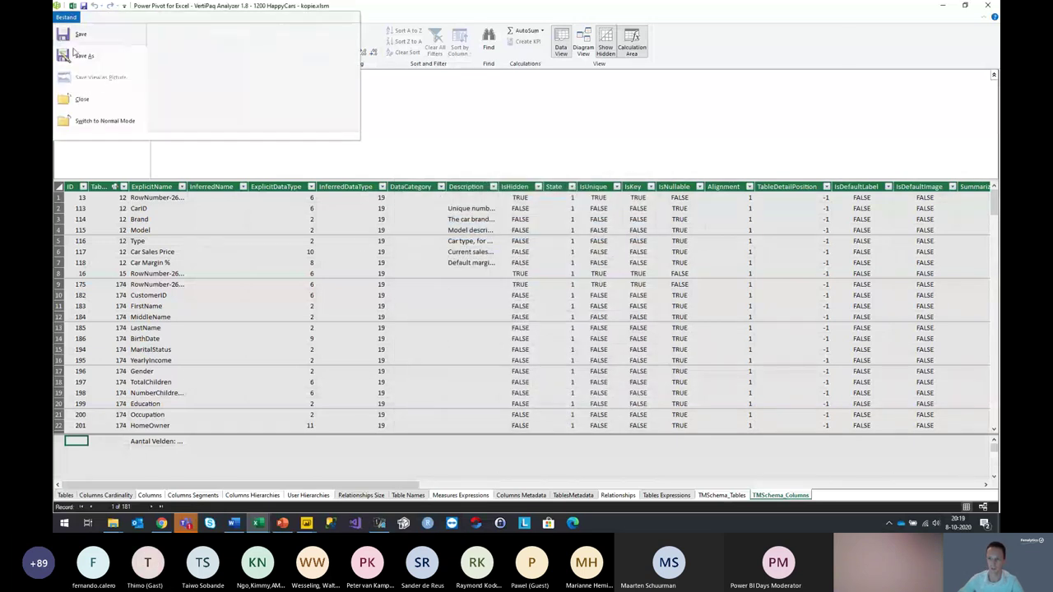
left_click(82, 99)
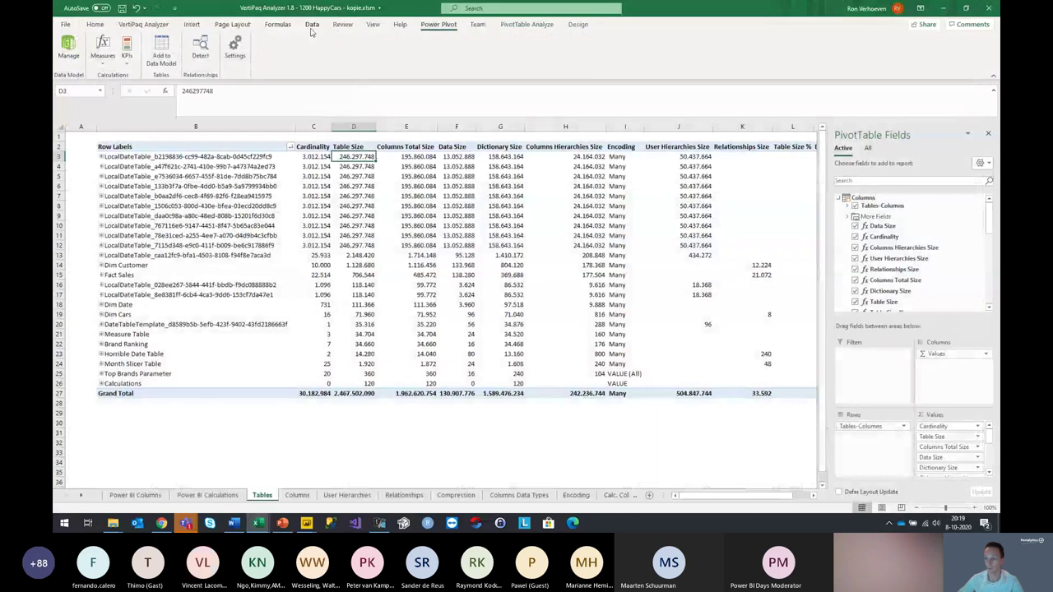
left_click(312, 27)
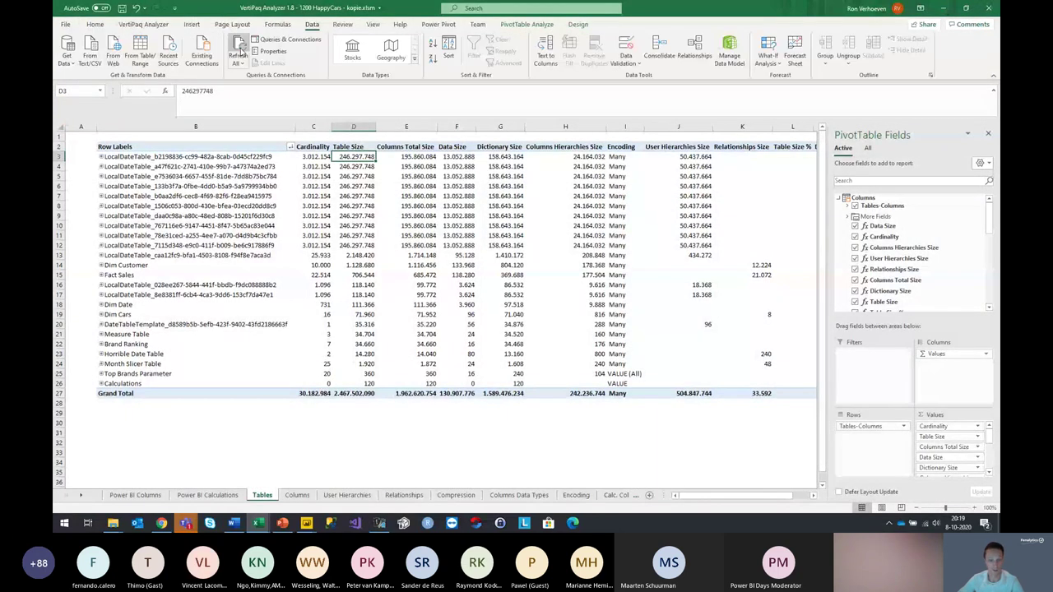
left_click(237, 45)
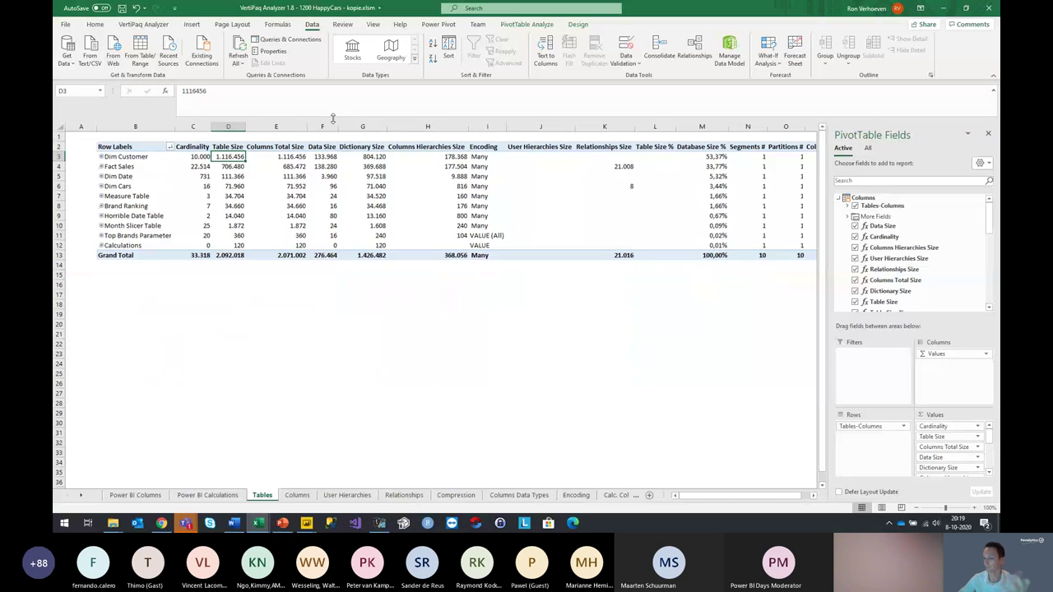
Examine Dim Customer's column sizes on the Tables sheet and the enlarged column descriptions on the Power BI Columns sheet
left_click(102, 156)
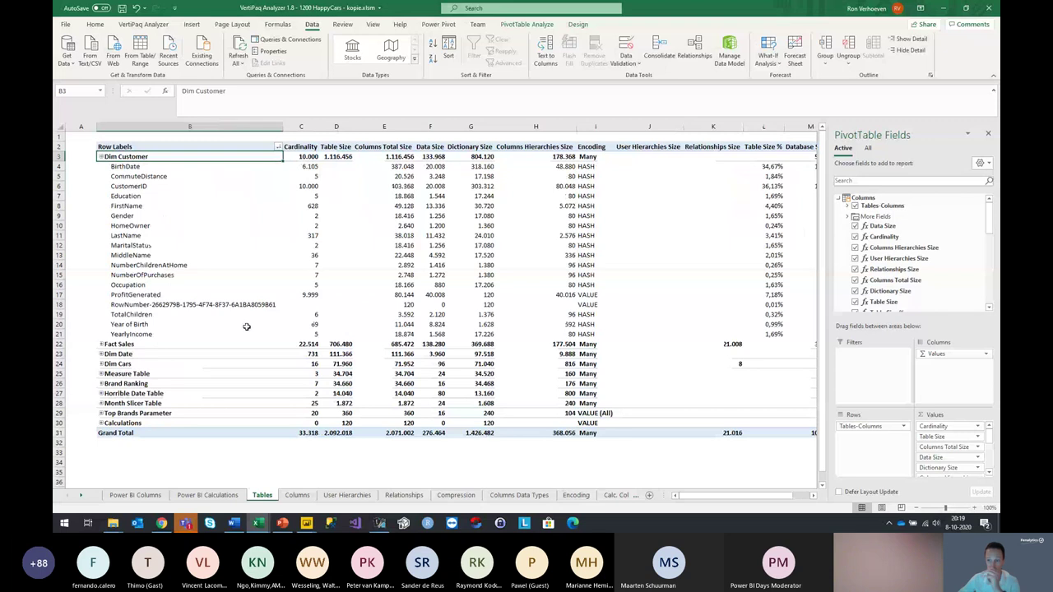
left_click(100, 157)
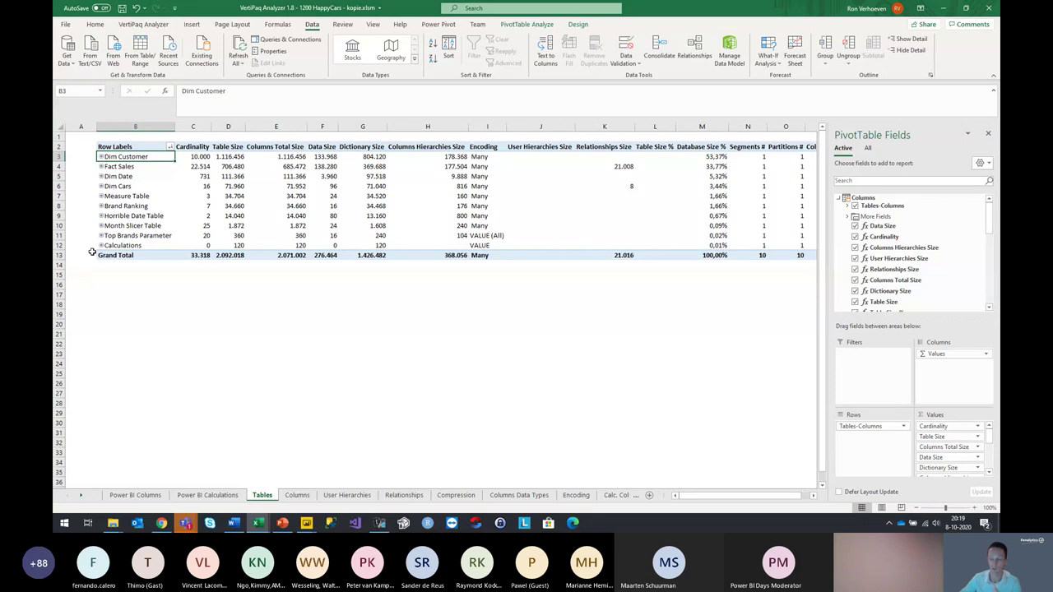
left_click(148, 497)
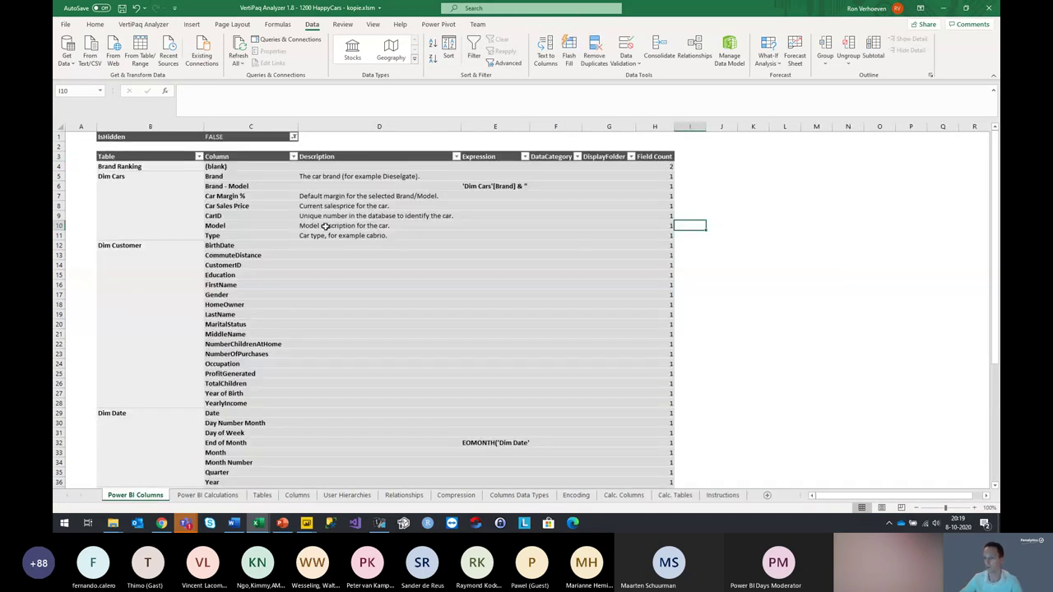
scroll(317, 228, "up", 1)
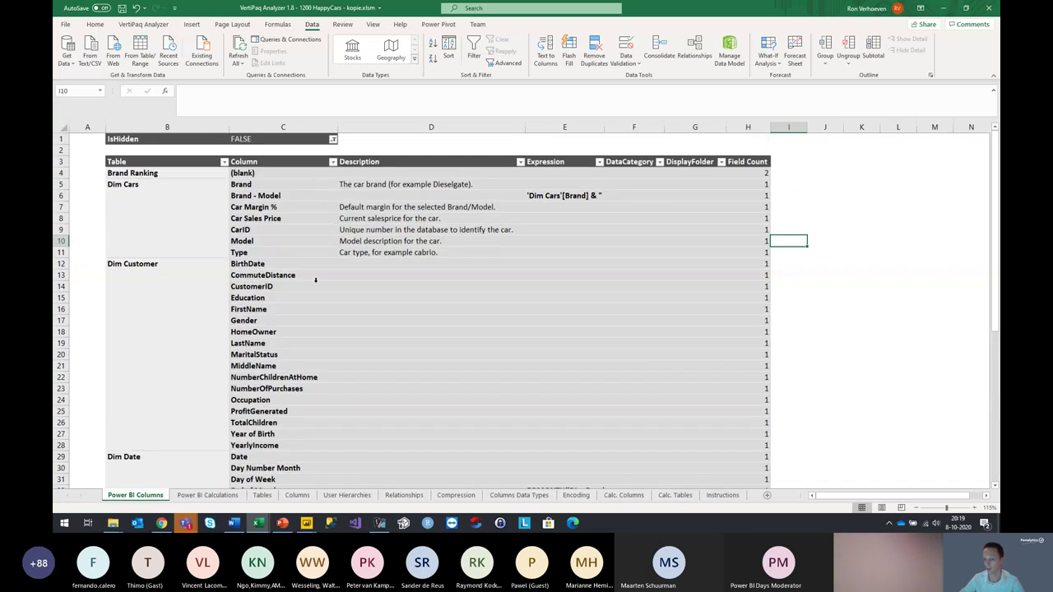
scroll(338, 388, "up", 1)
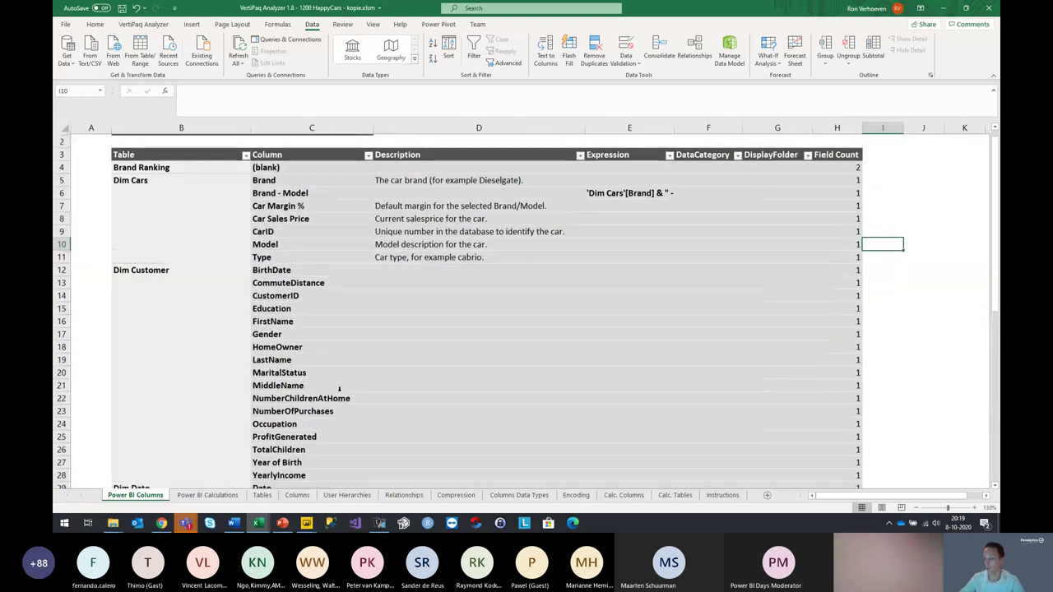
scroll(339, 388, "up", 1)
Examine the measures' DAX expressions and descriptions on the Power BI Calculations sheet and return to the Power BI Columns sheet
left_click(207, 495)
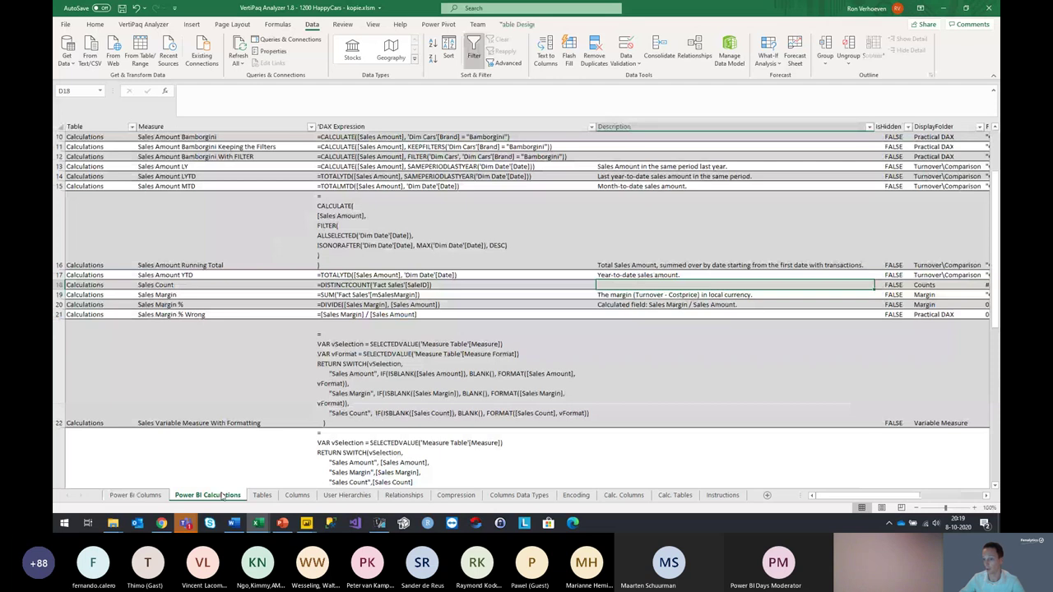
scroll(411, 222, "up", 3)
scroll(412, 241, "down", 1)
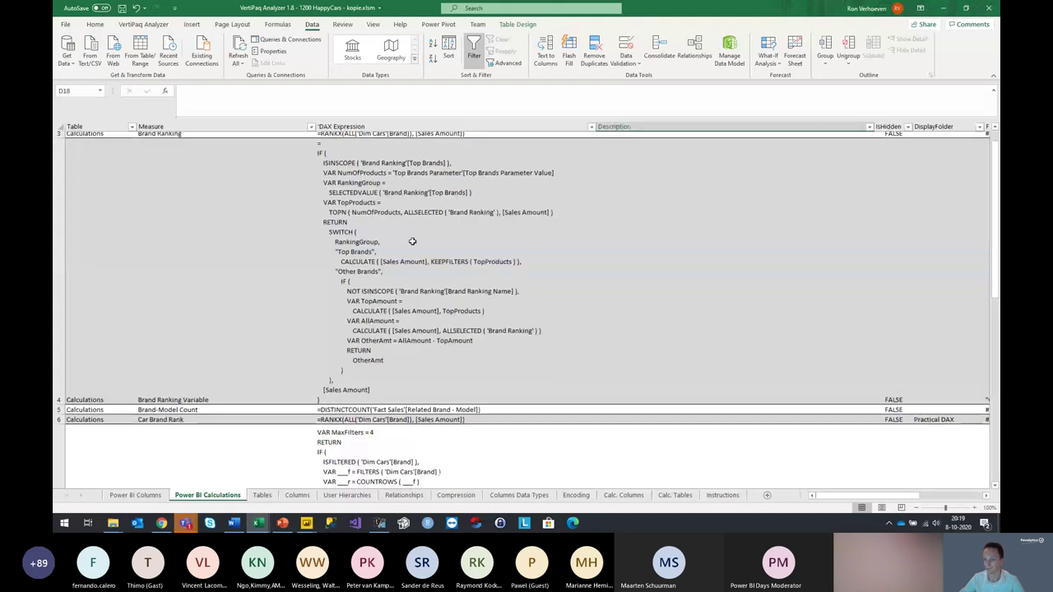
scroll(412, 241, "down", 5)
key("ctrl+Page_Up")
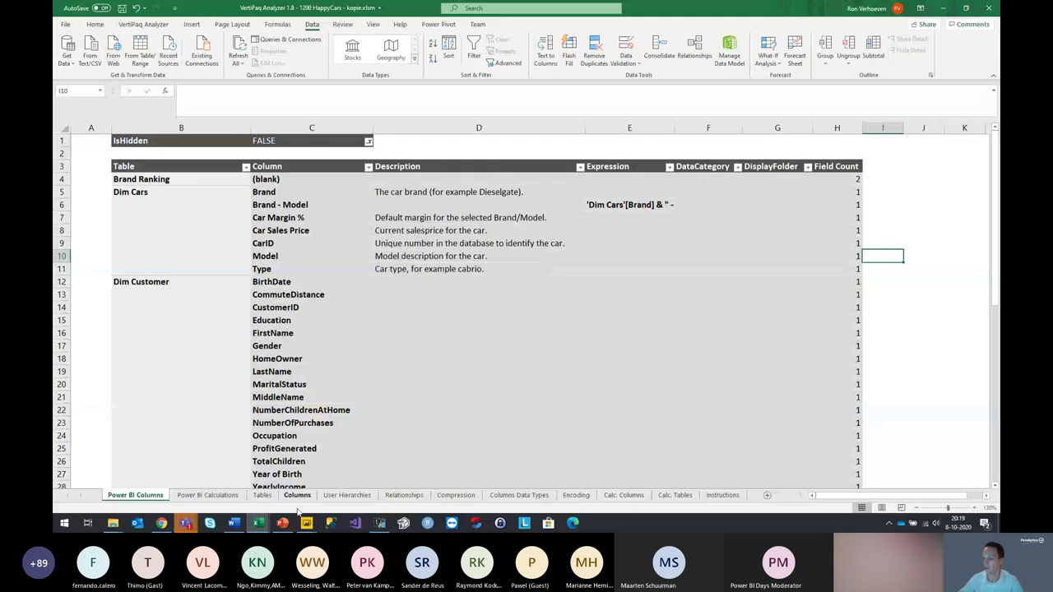
Switch to the Exploded Datamodel report in Power BI Desktop and select Dim Customer's BirthDate column in the model view
mouse_move(306, 525)
left_click(98, 463)
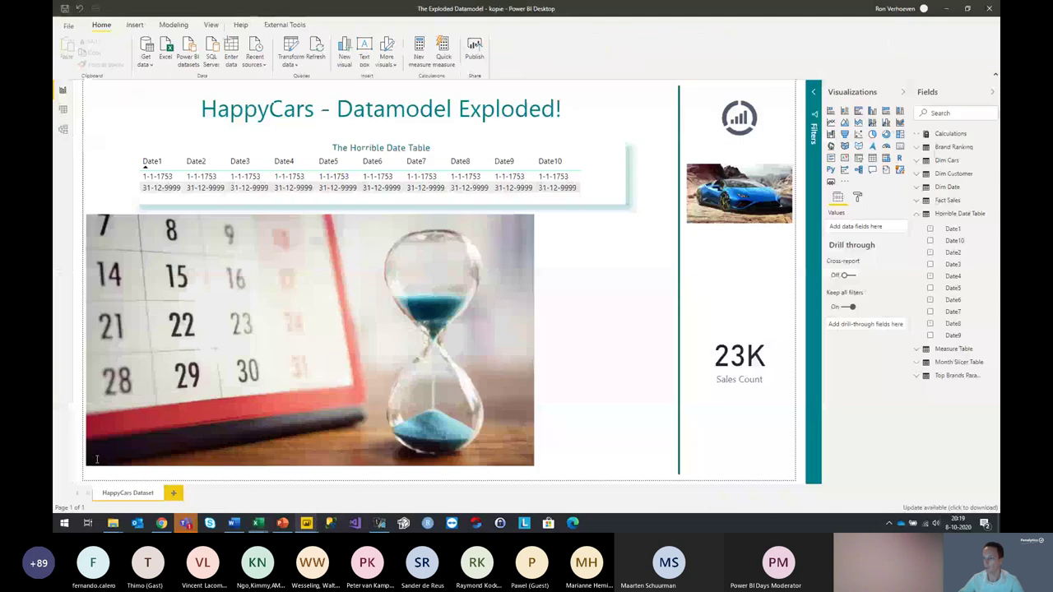
left_click(63, 129)
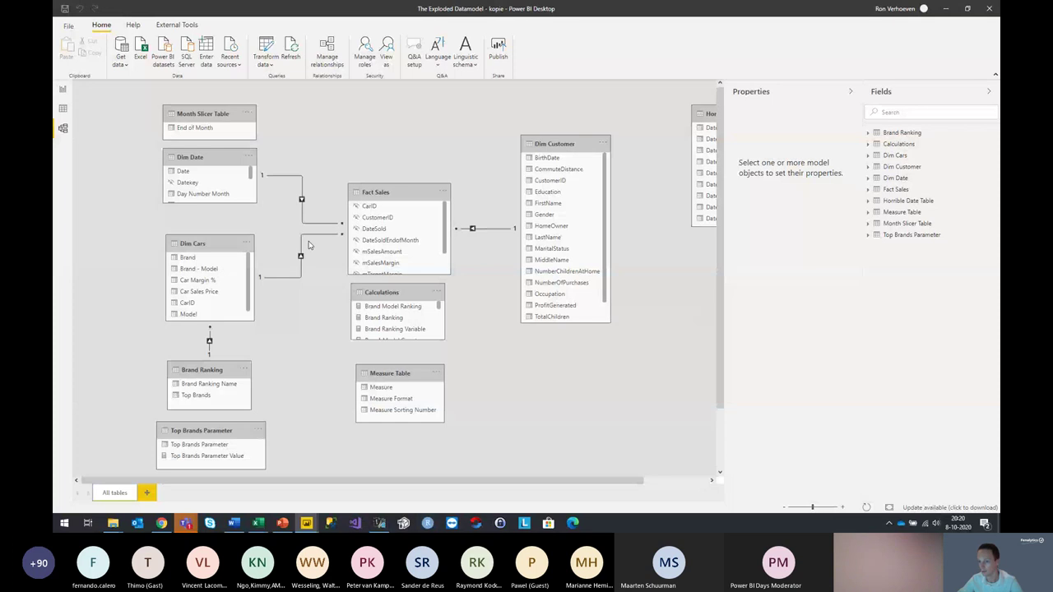
left_click(205, 245)
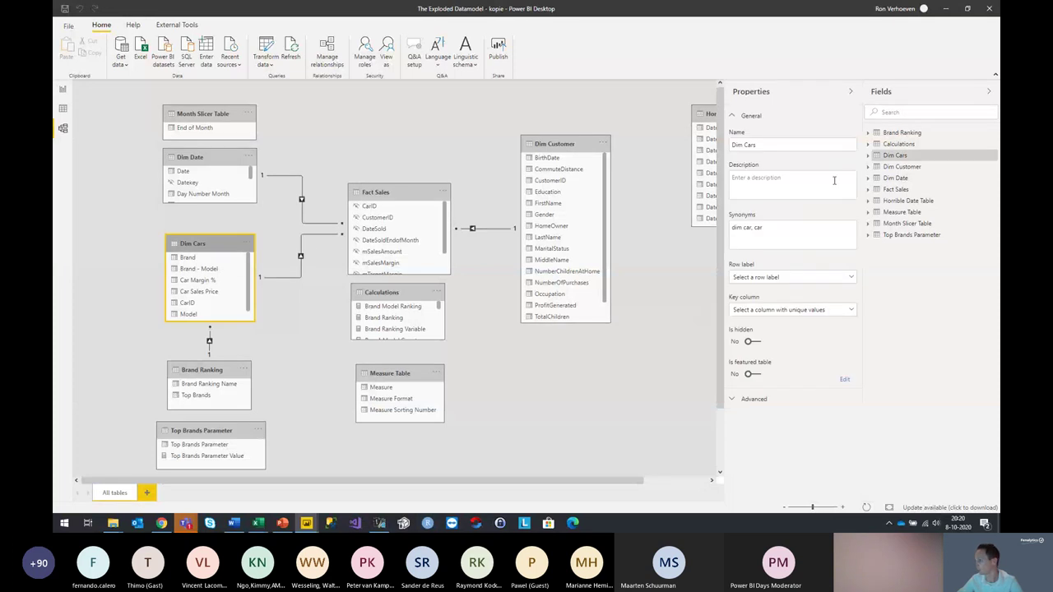
left_click(868, 166)
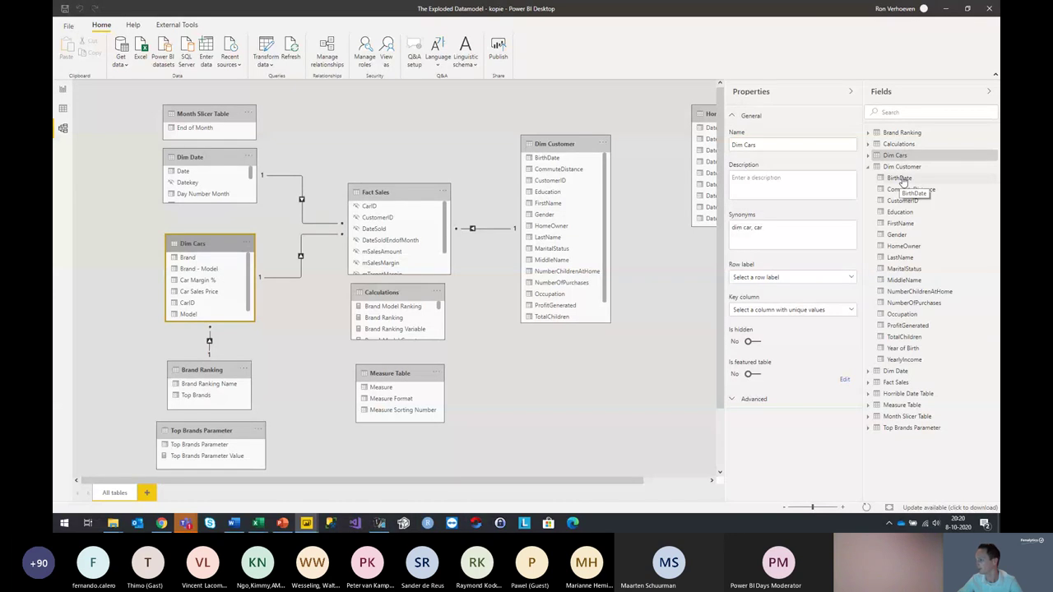
left_click(899, 178)
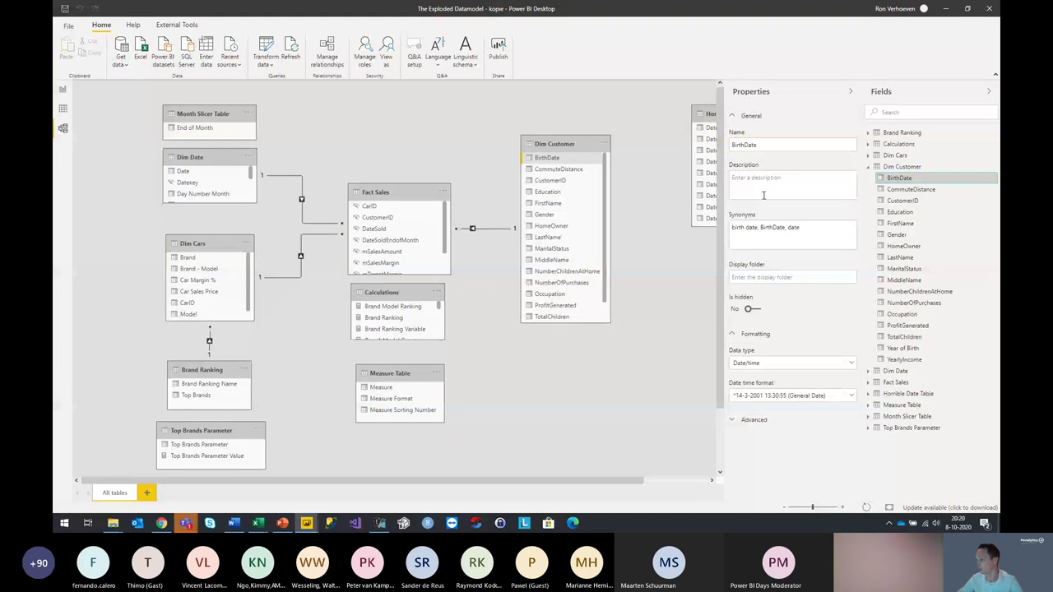
Magnify the BirthDate column's empty description and set it to "Geboortedatum (HappyCars.Customer.Birthdate field)"
left_click(754, 178)
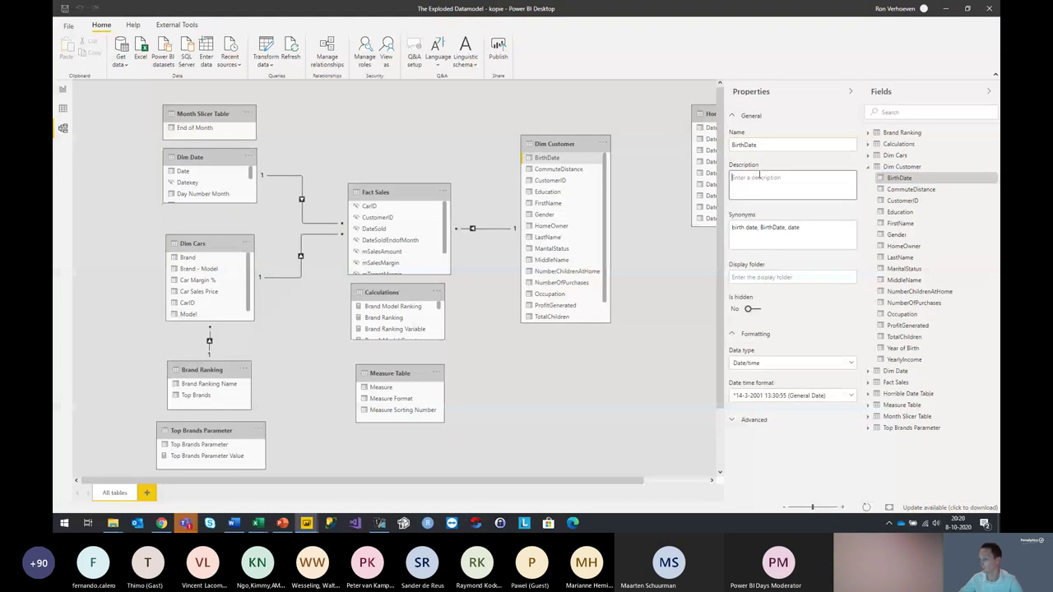
key("super+plus")
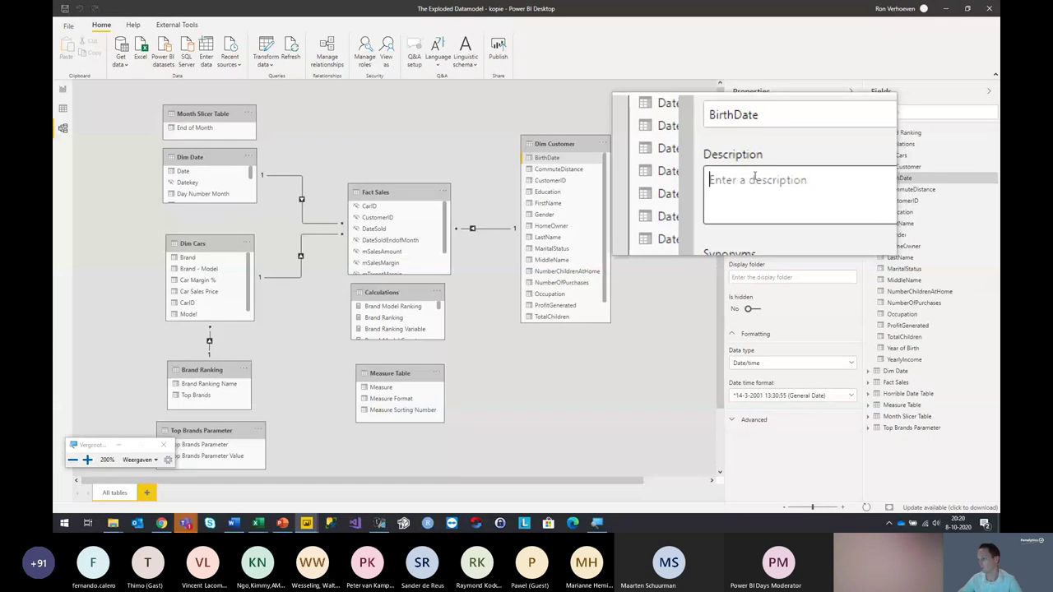
key("super+Escape")
type("G")
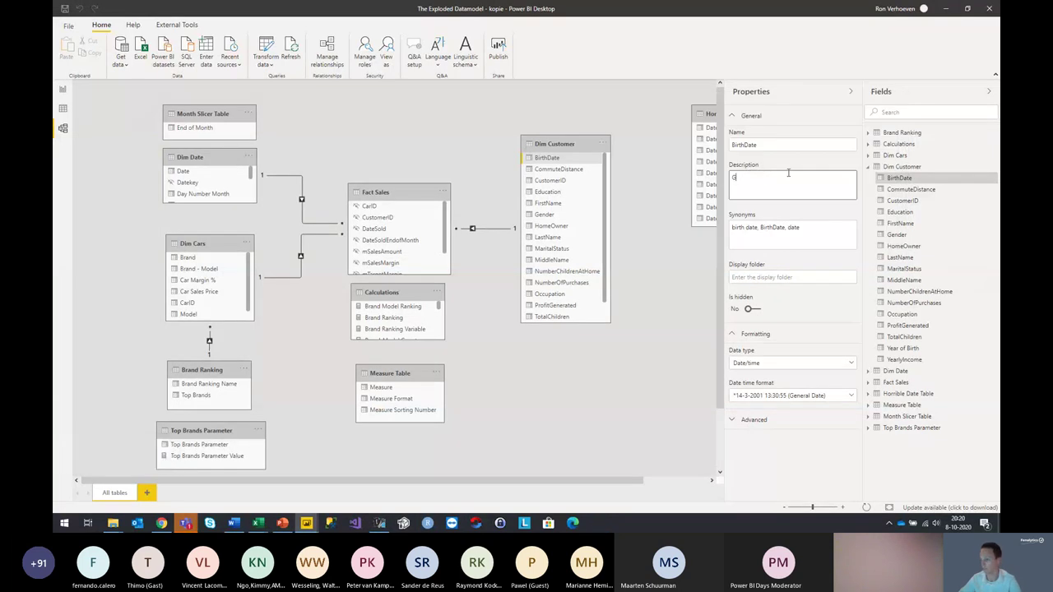
type("eboortedatum (")
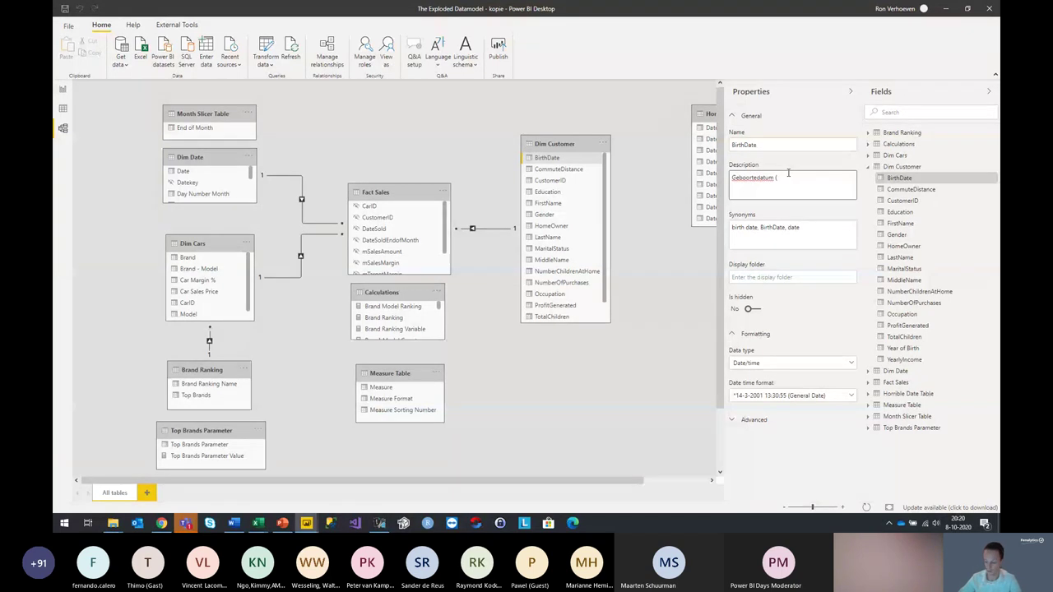
type("HappyCars)")
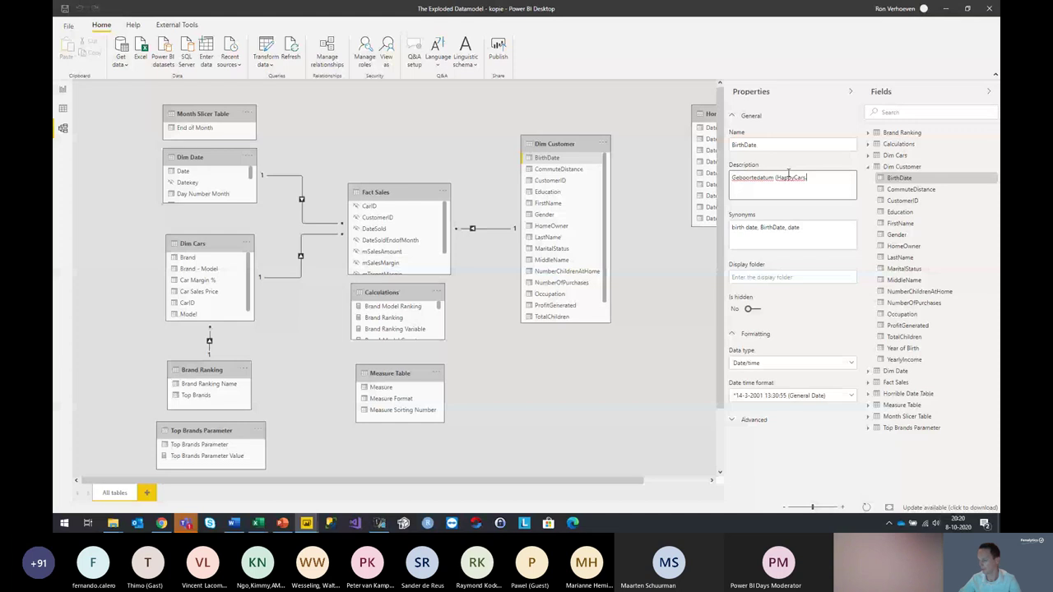
type("Customer.Birthdate field")
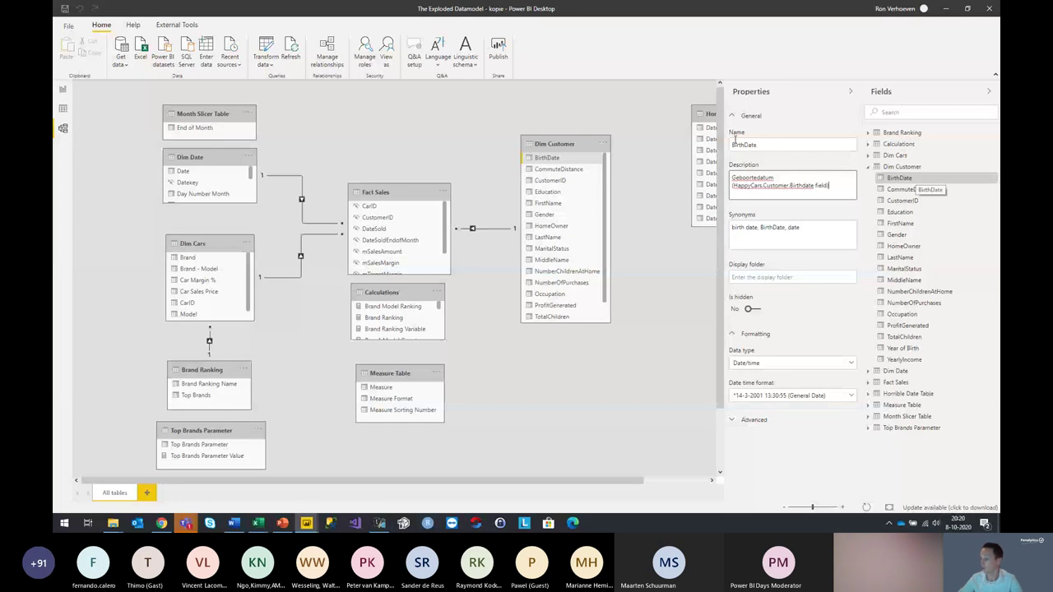
left_click(624, 119)
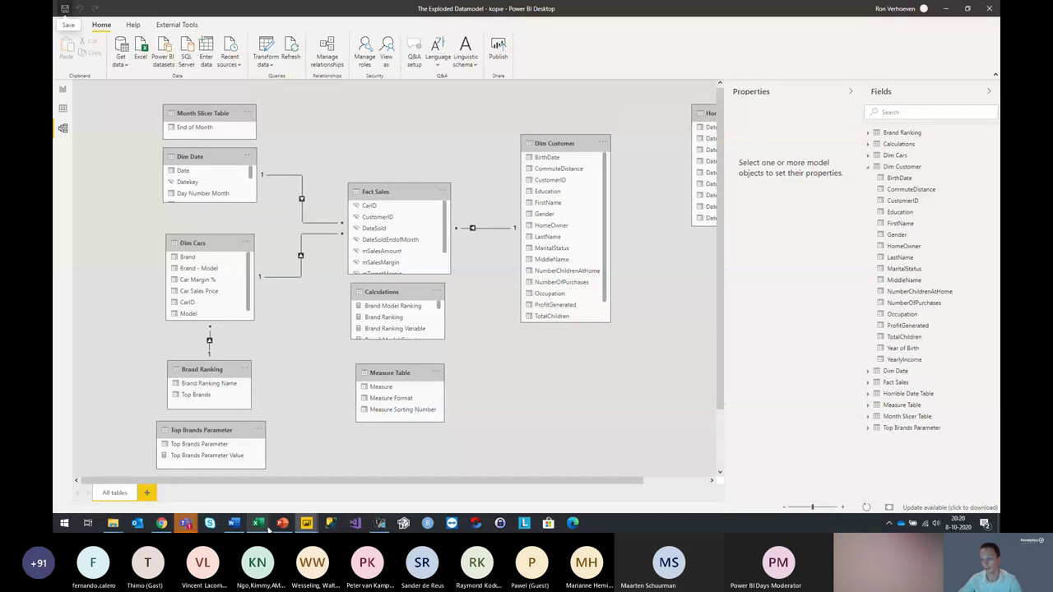
Switch to the VertiPaq Analyzer workbook in Excel, select BirthDate's description cell on the Power BI Columns sheet, and refresh all data
mouse_move(259, 524)
left_click(224, 489)
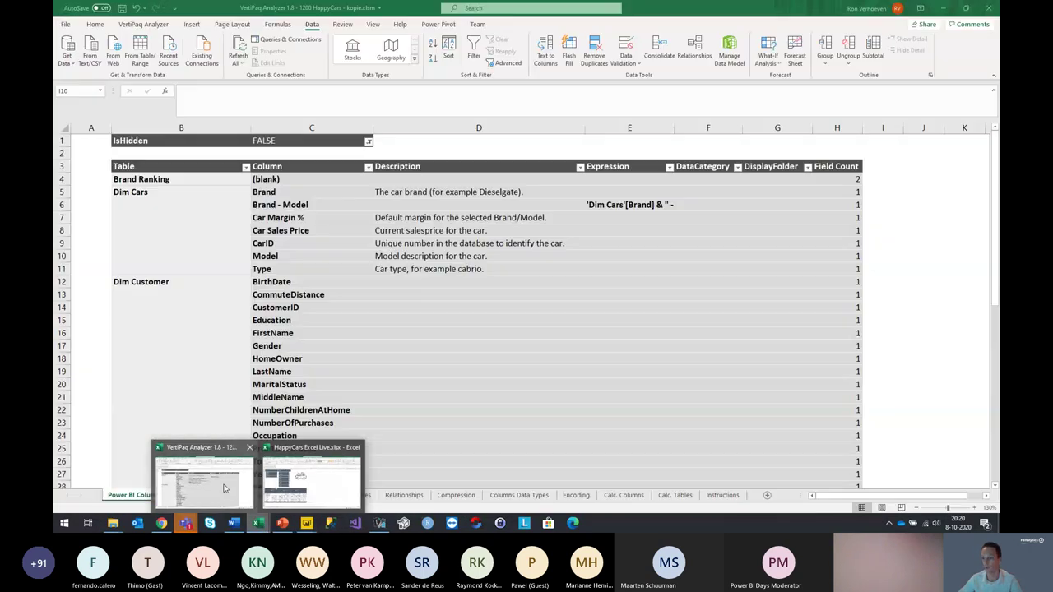
left_click(425, 292)
left_click(432, 280)
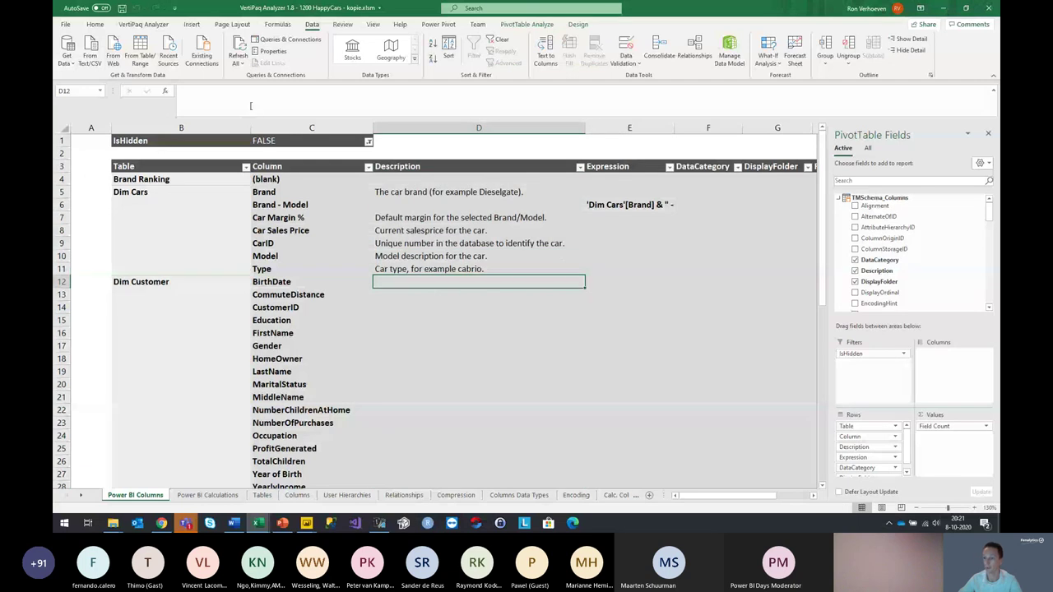
left_click(238, 50)
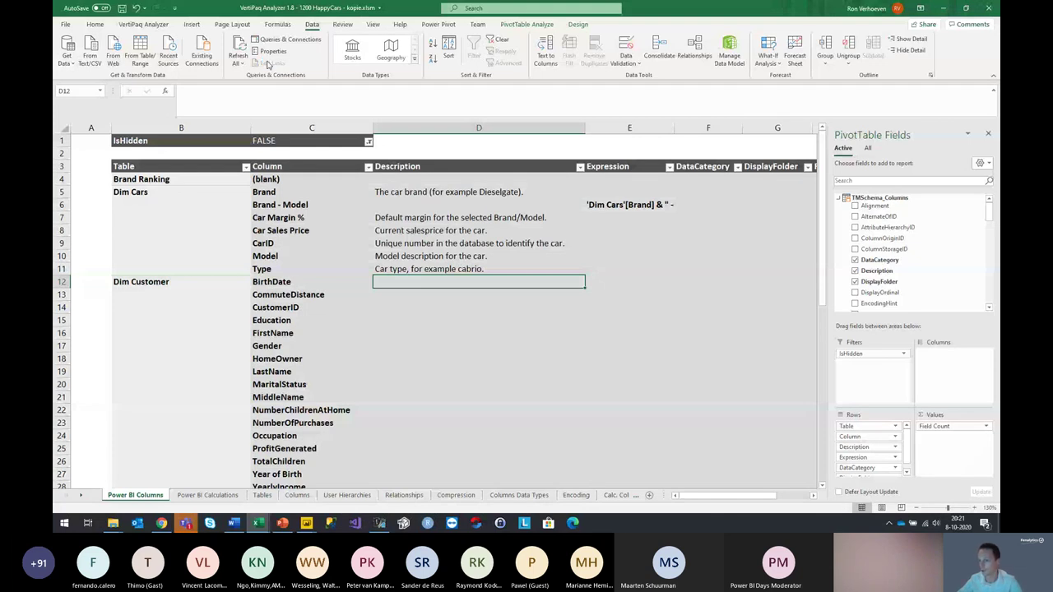
Back in Power BI Desktop, set the description of Dim Customer's BirthDate column to "Geboortedatum once more.." and save the report
key("alt+Tab")
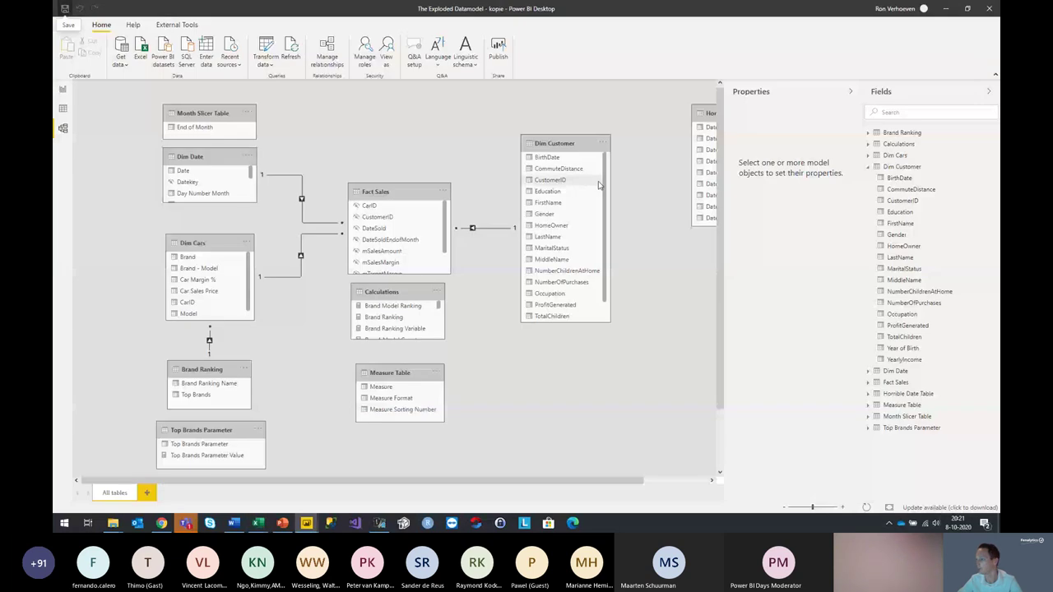
left_click(546, 157)
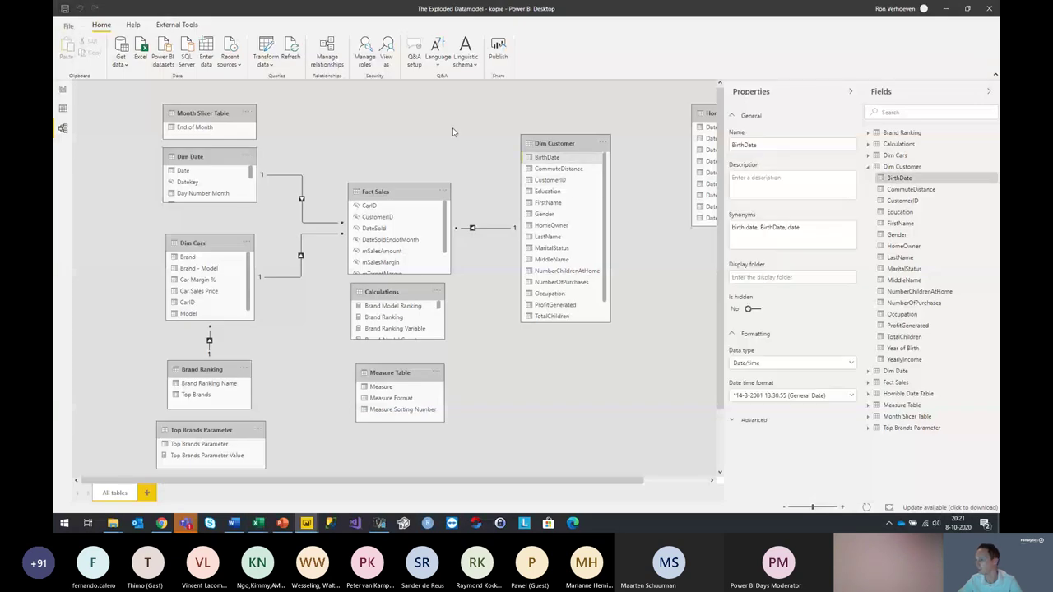
left_click(452, 127)
left_click(538, 157)
left_click(784, 180)
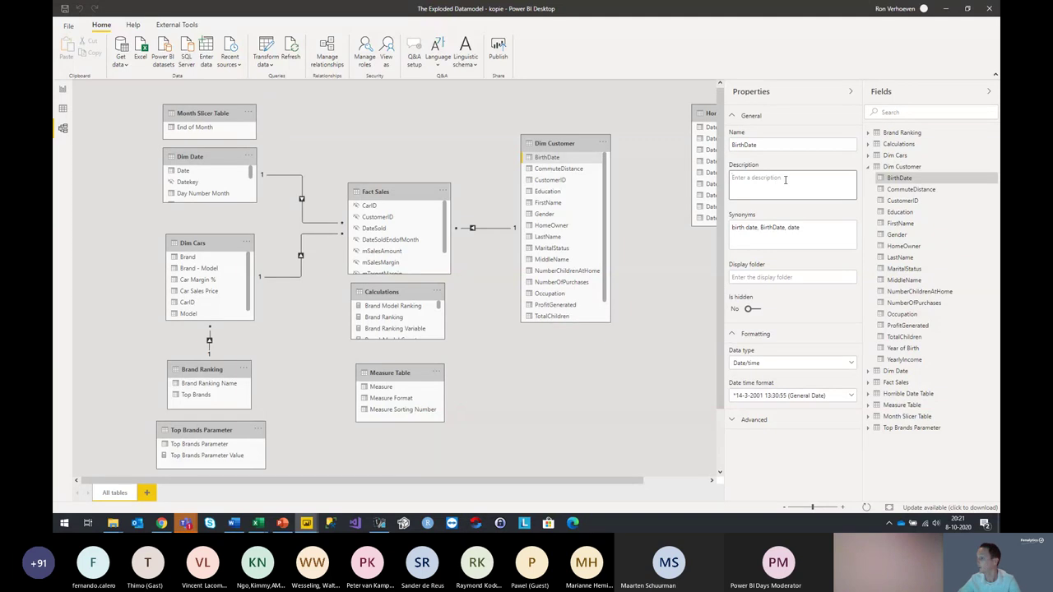
type("Geboortedatum onde more.")
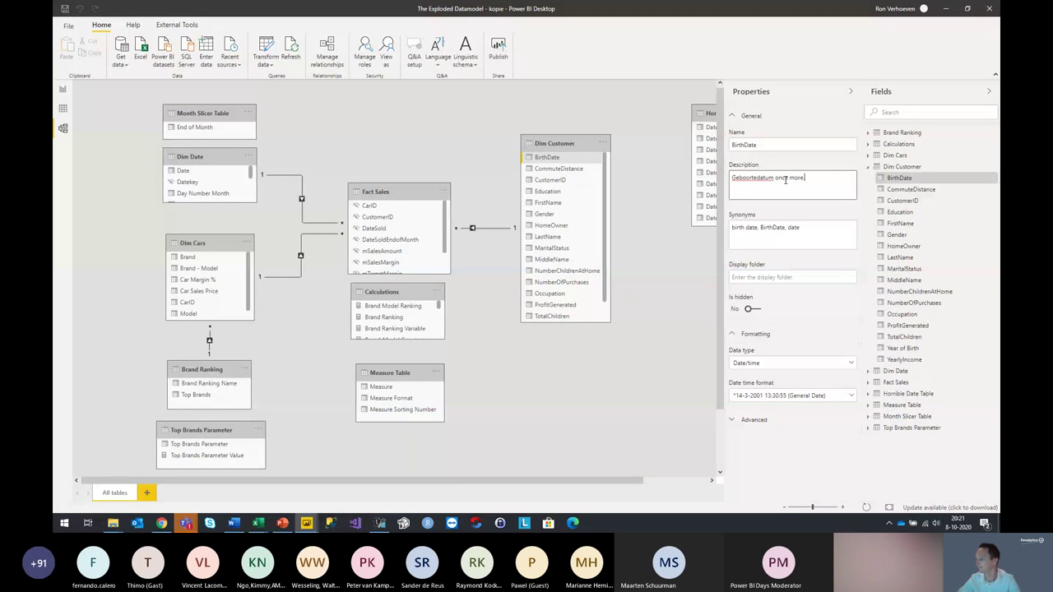
left_click(66, 9)
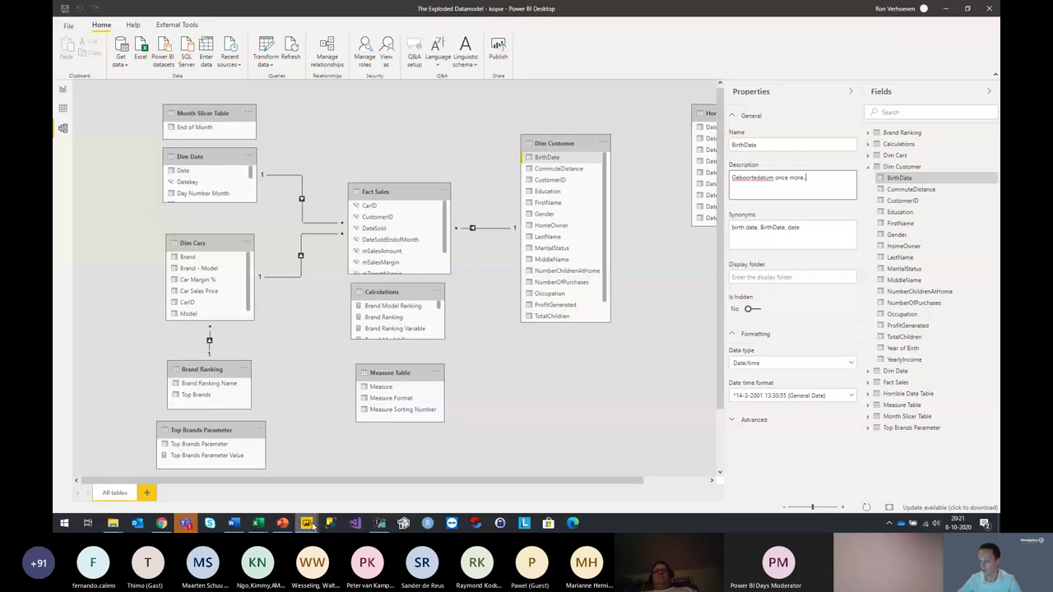
mouse_move(312, 526)
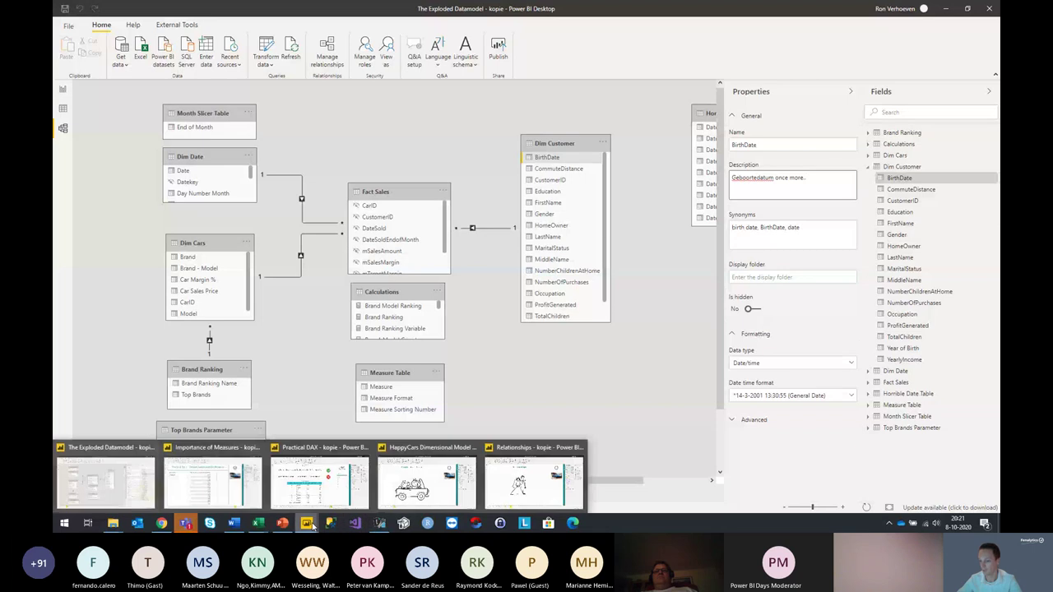
left_click(497, 144)
Switch to the VertiPaq Analyzer workbook in Excel and refresh all data to load the new BirthDate description
mouse_move(262, 519)
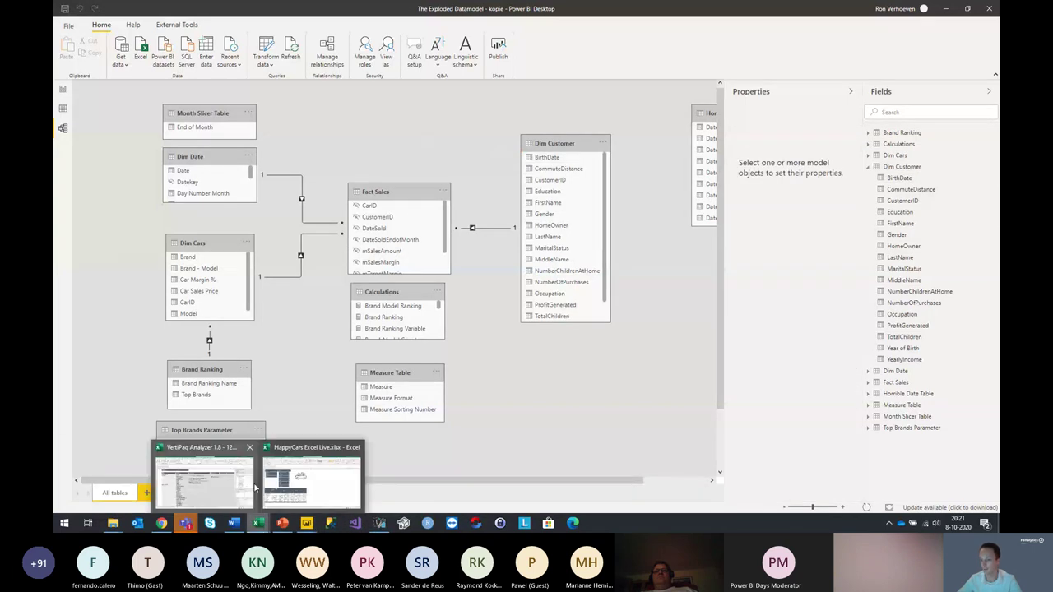
left_click(218, 478)
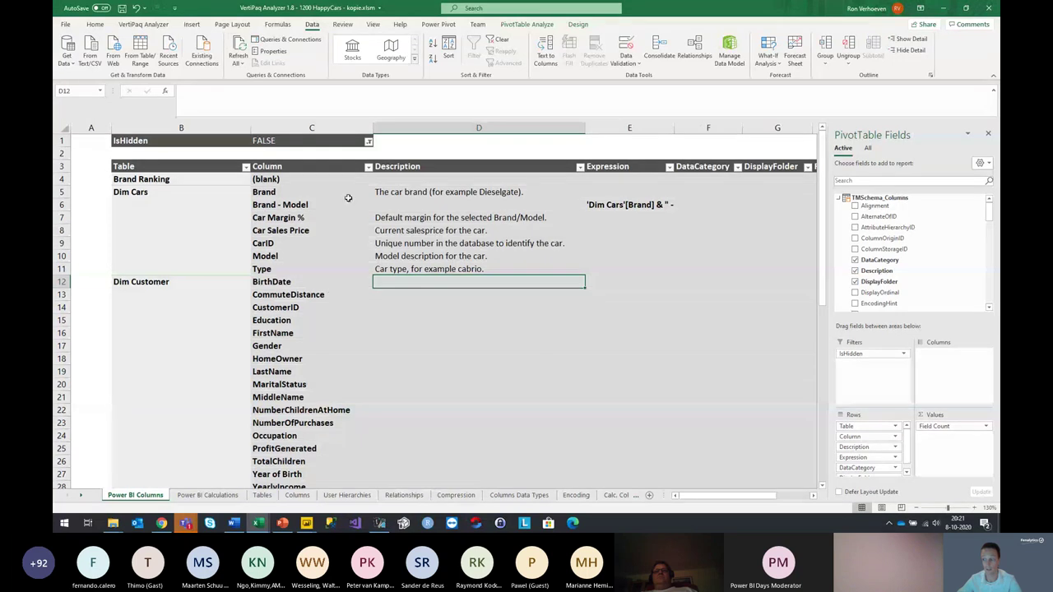
left_click(240, 46)
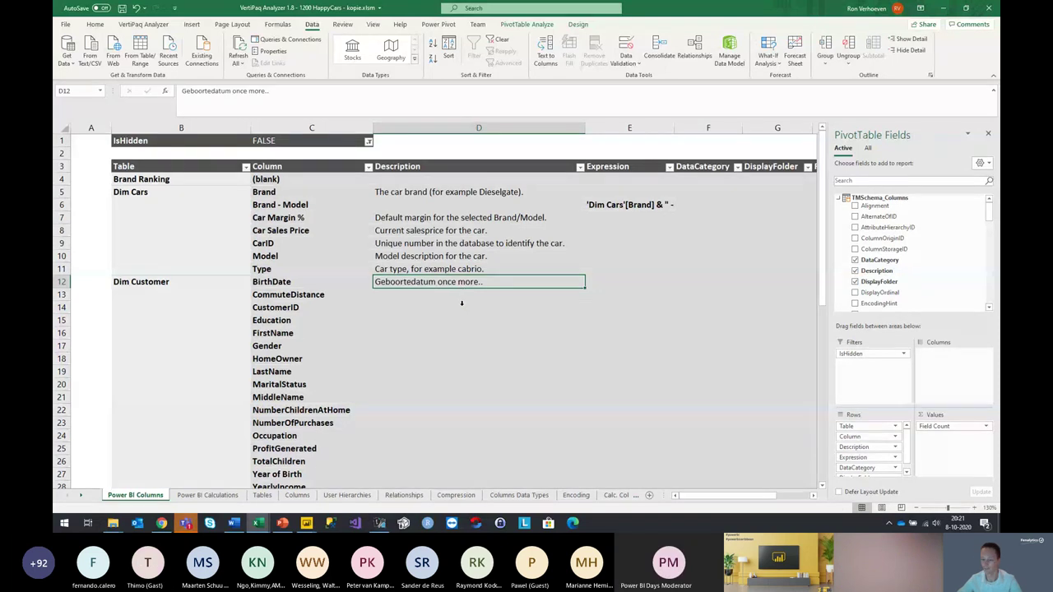
left_click(458, 304)
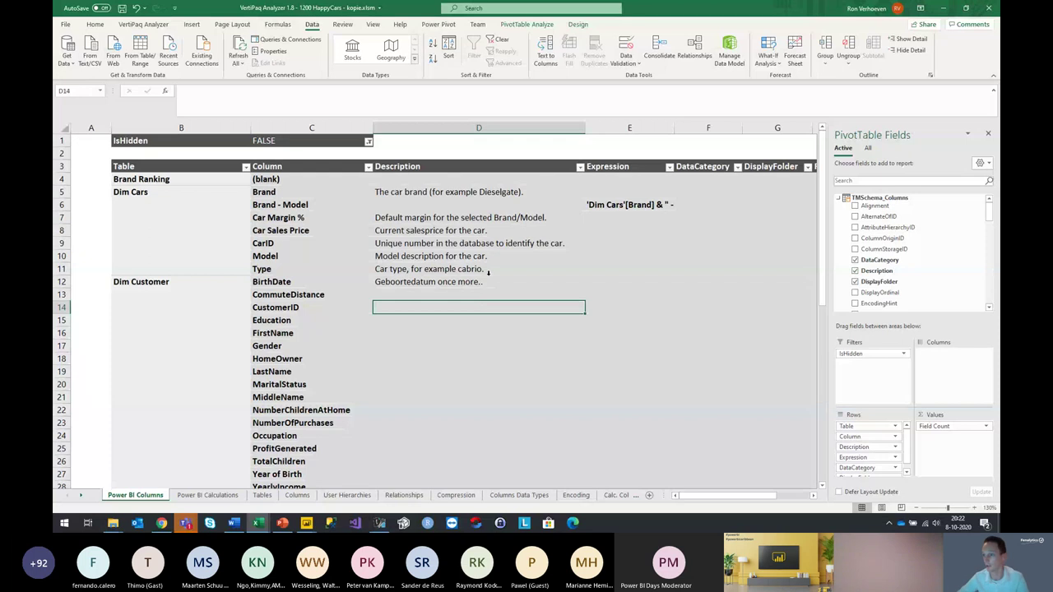
Close the VertiPaq Analyzer workbook, switch to the PowerPoint presentation, and advance to the "#2 Importance of Measures" slide
left_click(993, 8)
left_click(990, 8)
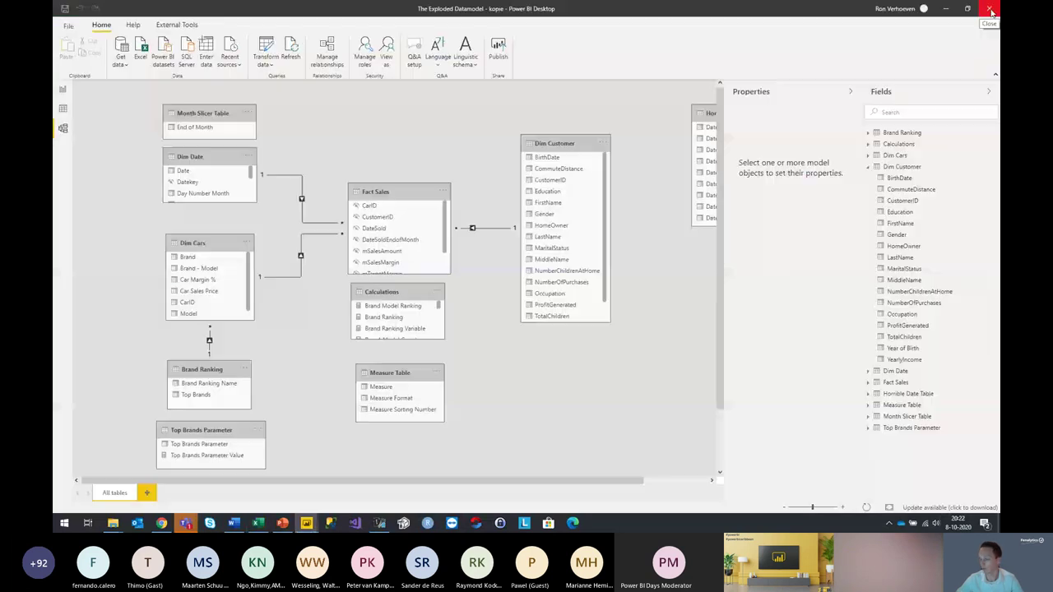
left_click(571, 276)
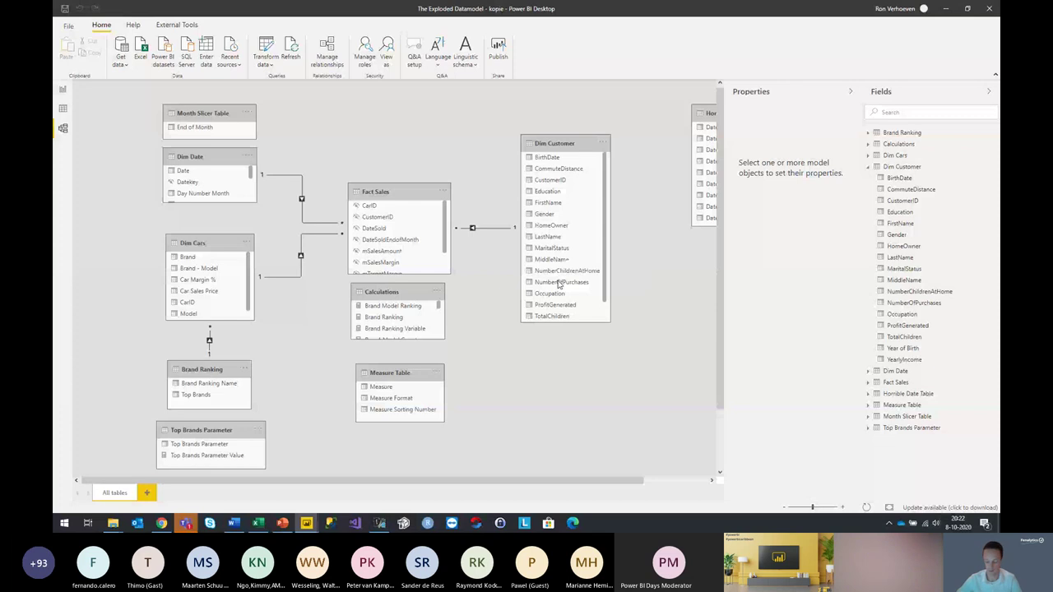
key("alt+Tab")
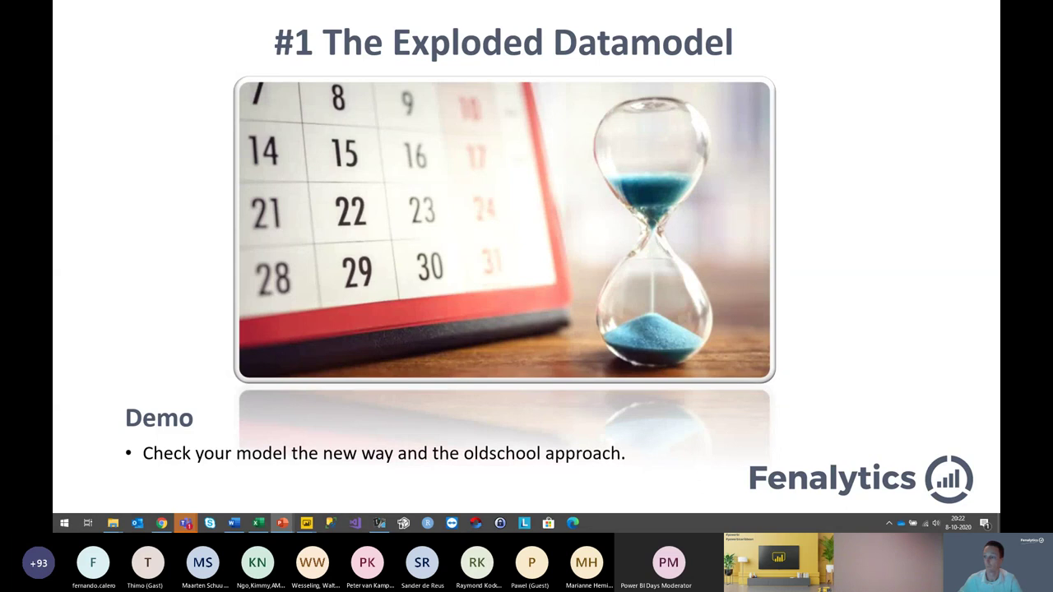
key("Right")
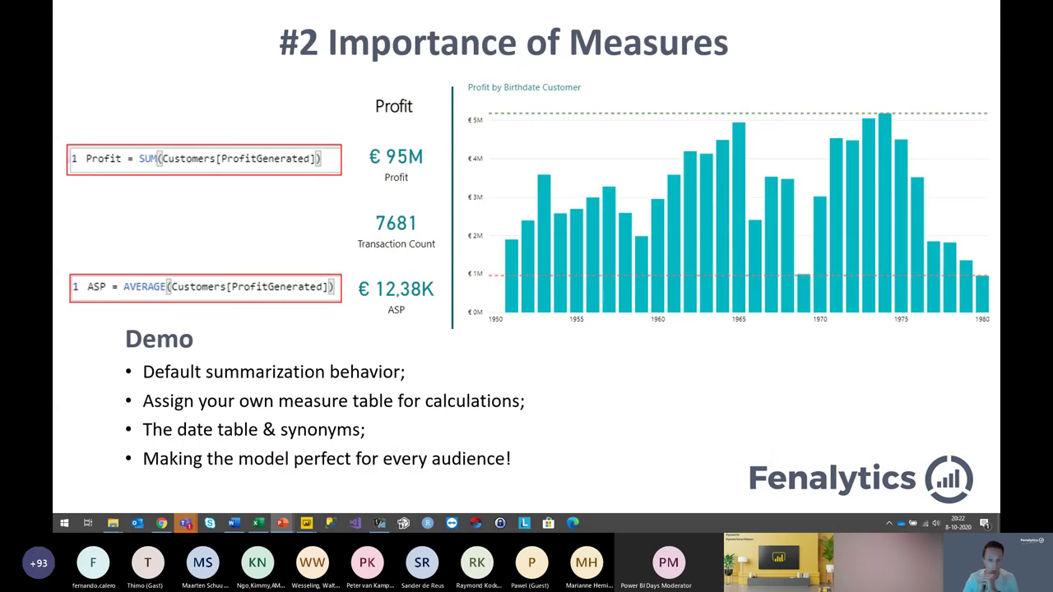
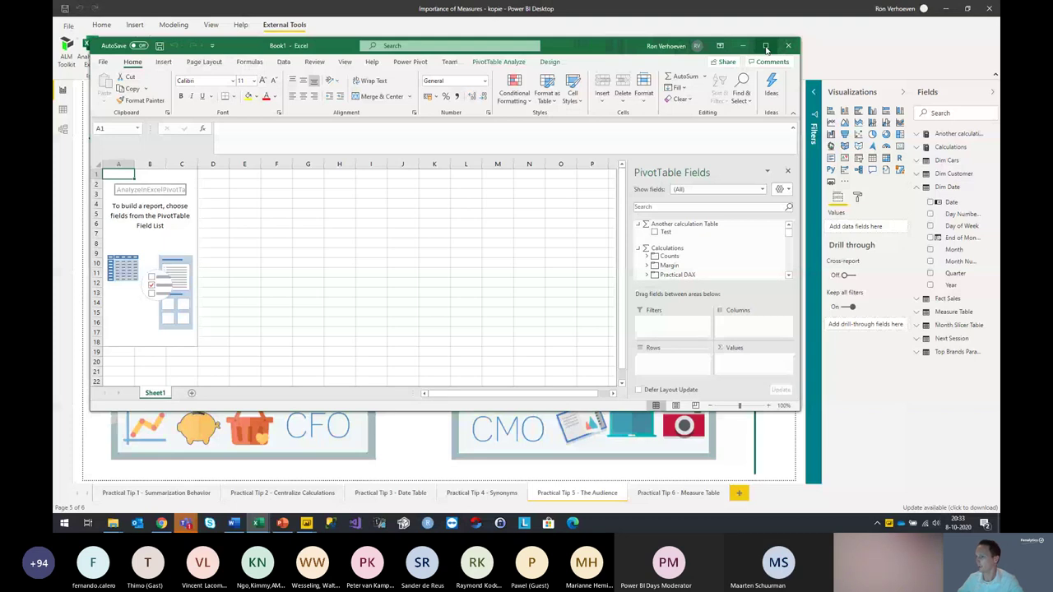
Maximize the new Book1 workbook in Excel and examine the magnified Calculations display folders among the PivotTable fields
left_click(765, 49)
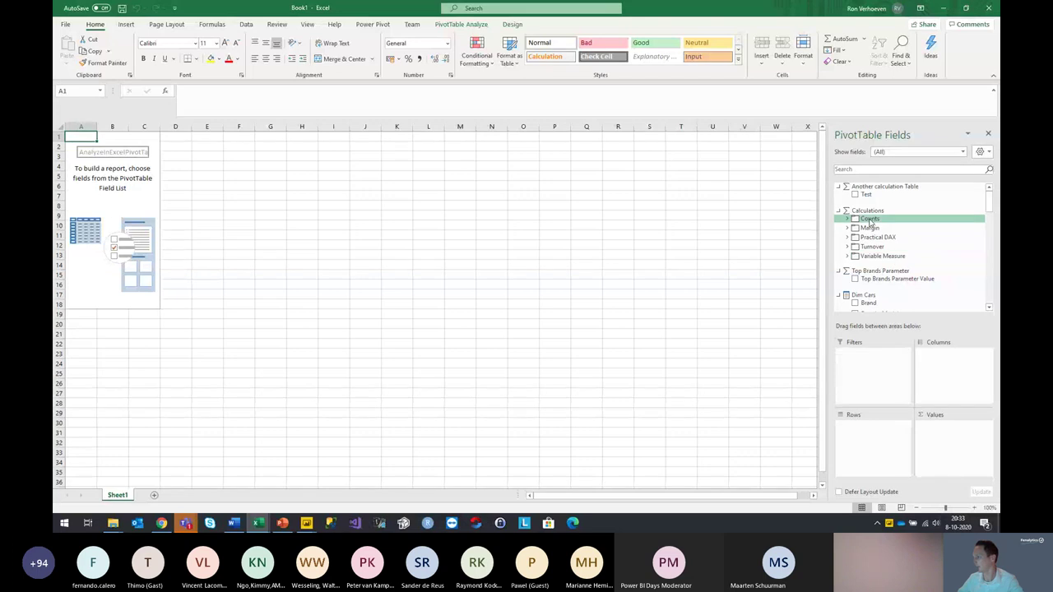
key("super+plus")
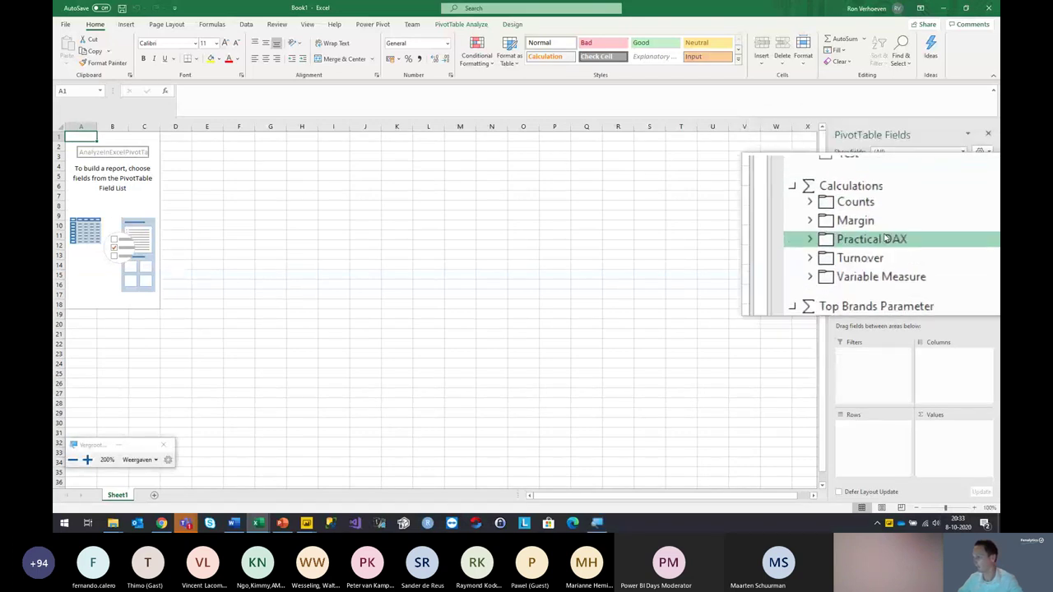
key("super+Escape")
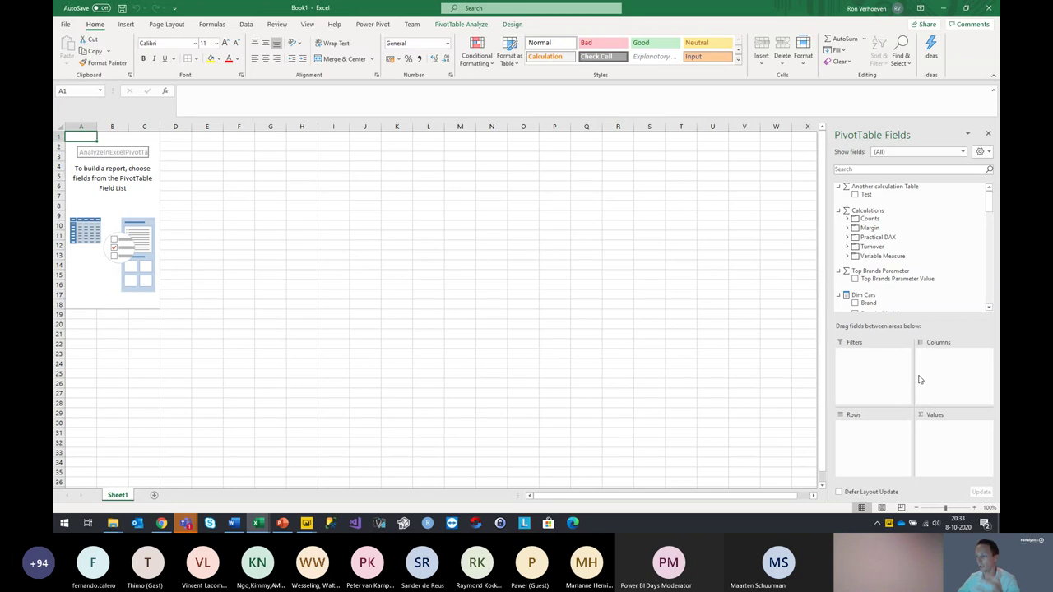
Build the PivotTable with Sales Amount as values, Dim Cars Brand and Type as rows, and Dim Date Year as columns
left_click(848, 247)
left_click_drag(888, 255, 952, 444)
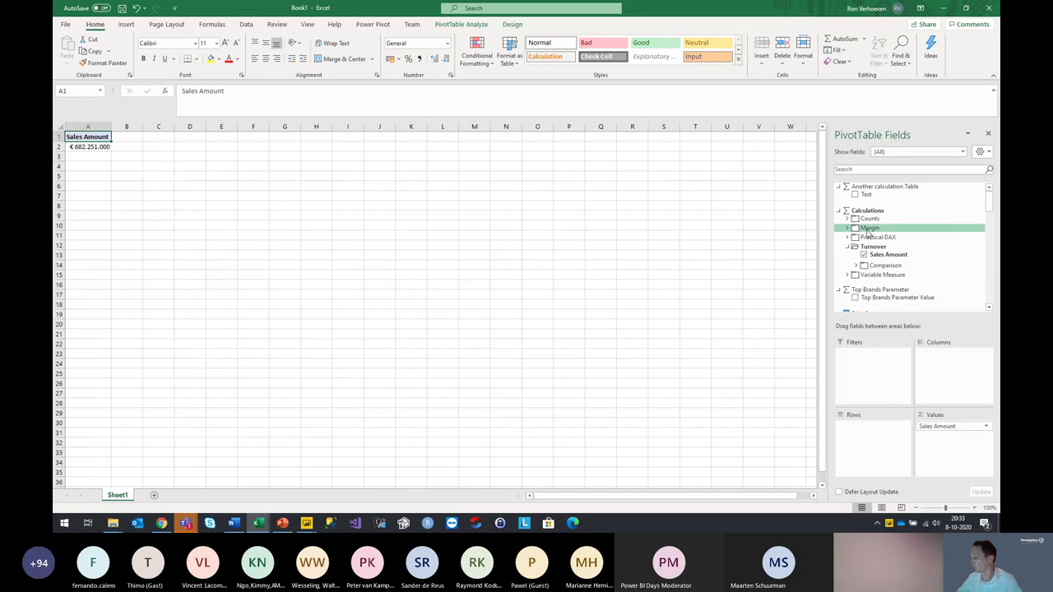
scroll(867, 232, "down", 3)
left_click_drag(867, 227, 858, 452)
left_click_drag(868, 292, 863, 451)
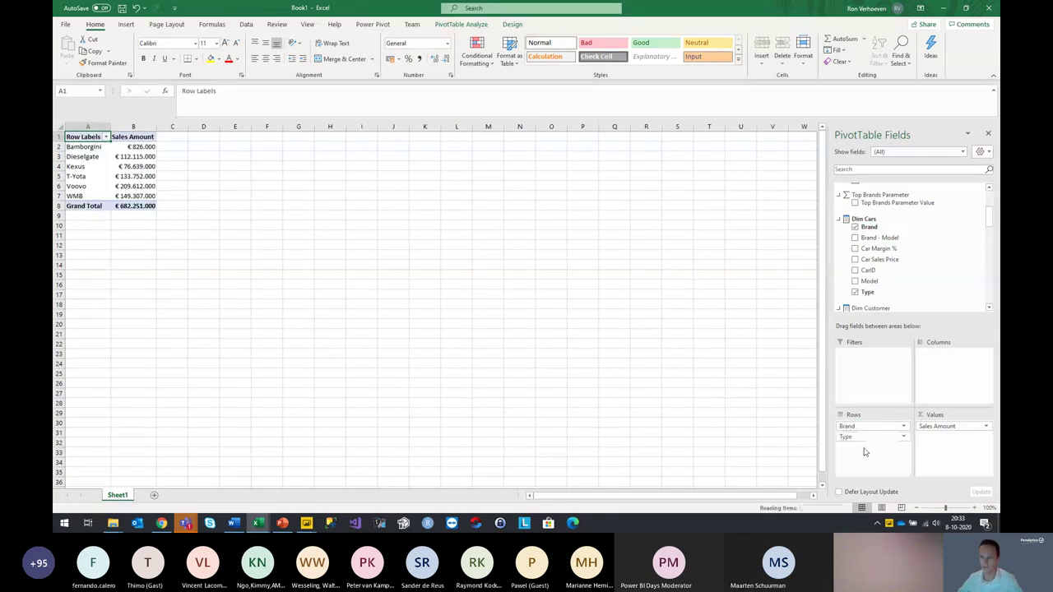
scroll(909, 259, "down", 10)
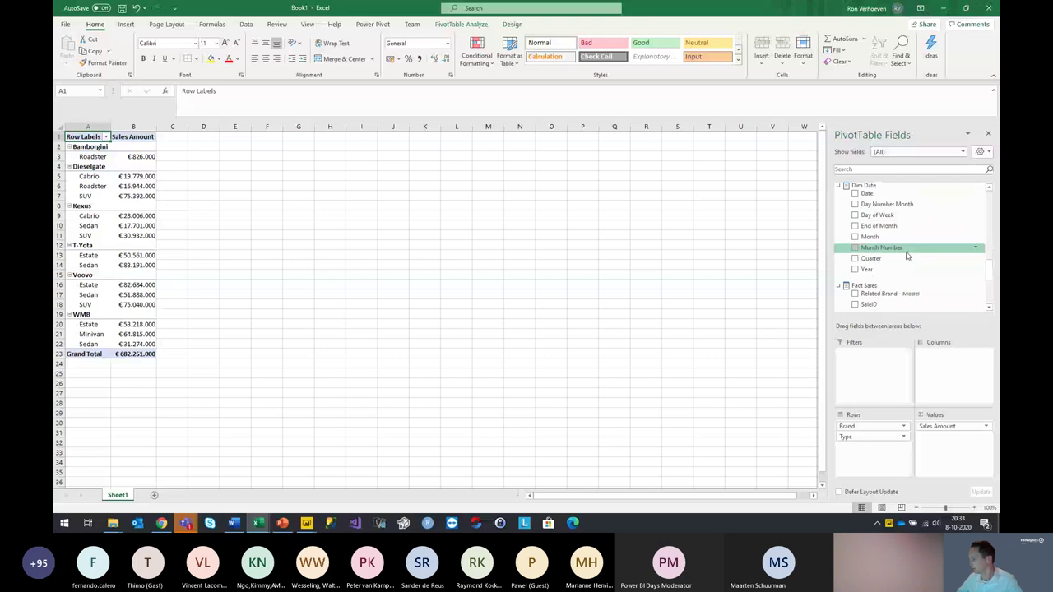
left_click_drag(870, 269, 942, 387)
Hide the gridlines on Sheet1
left_click(377, 185)
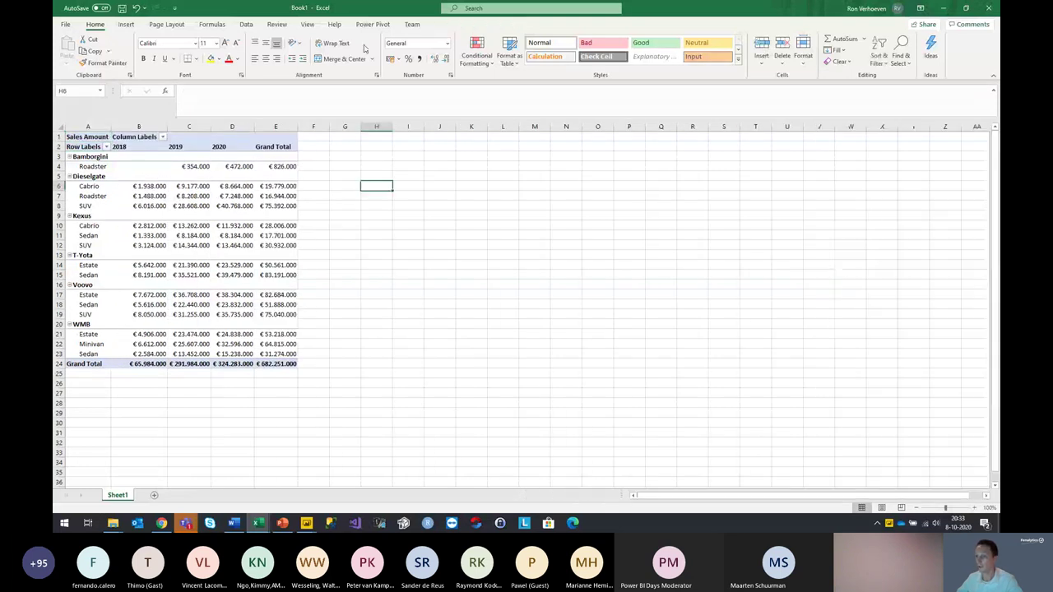
left_click(306, 24)
left_click(287, 60)
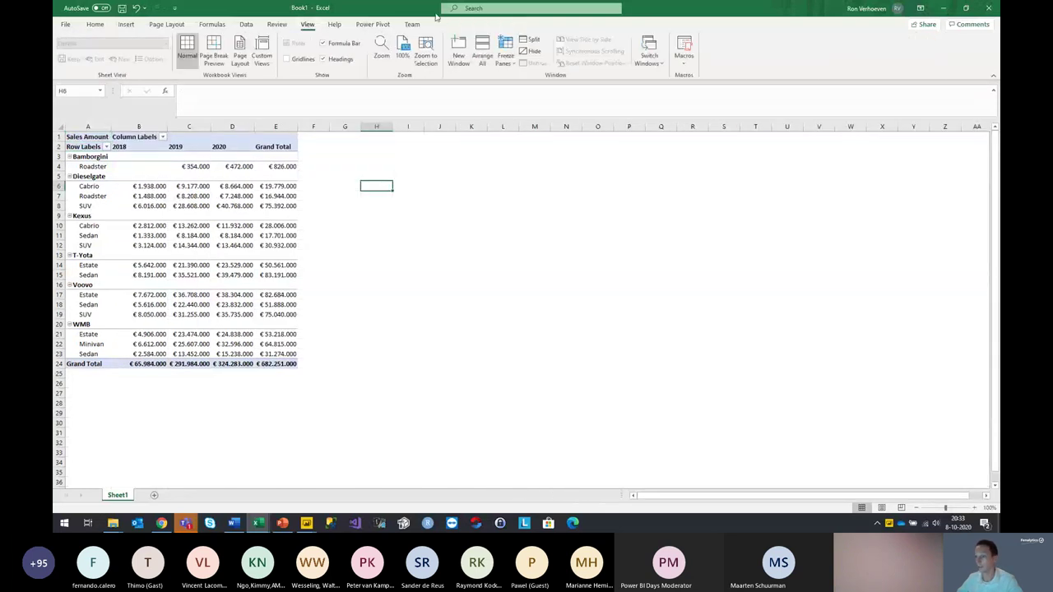
Apply an orange PivotTable style with a dark header and shaded brand rows to the sales PivotTable
left_click(155, 213)
left_click(512, 24)
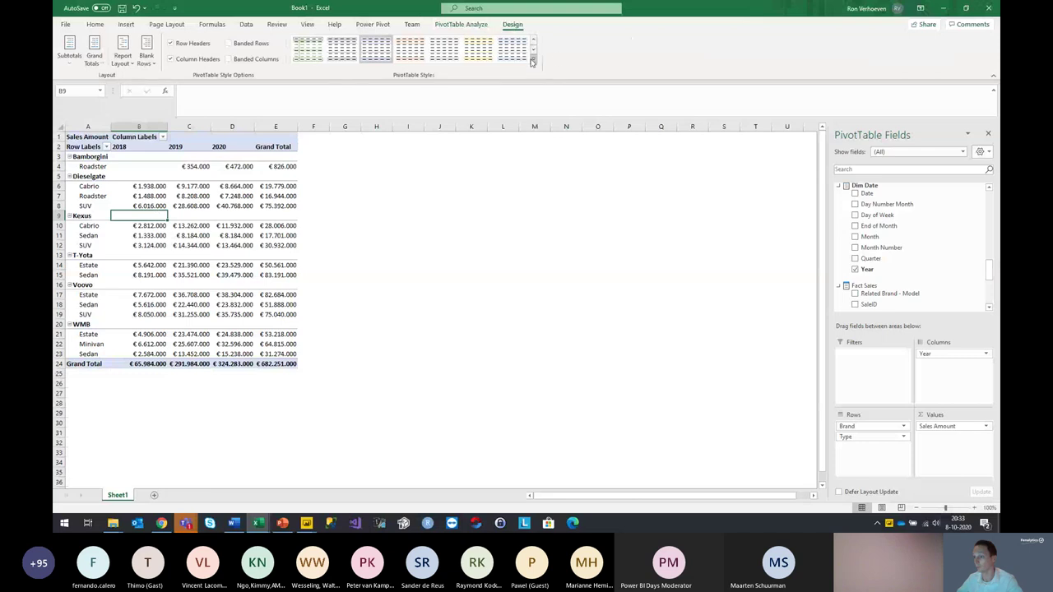
left_click(559, 66)
left_click(376, 225)
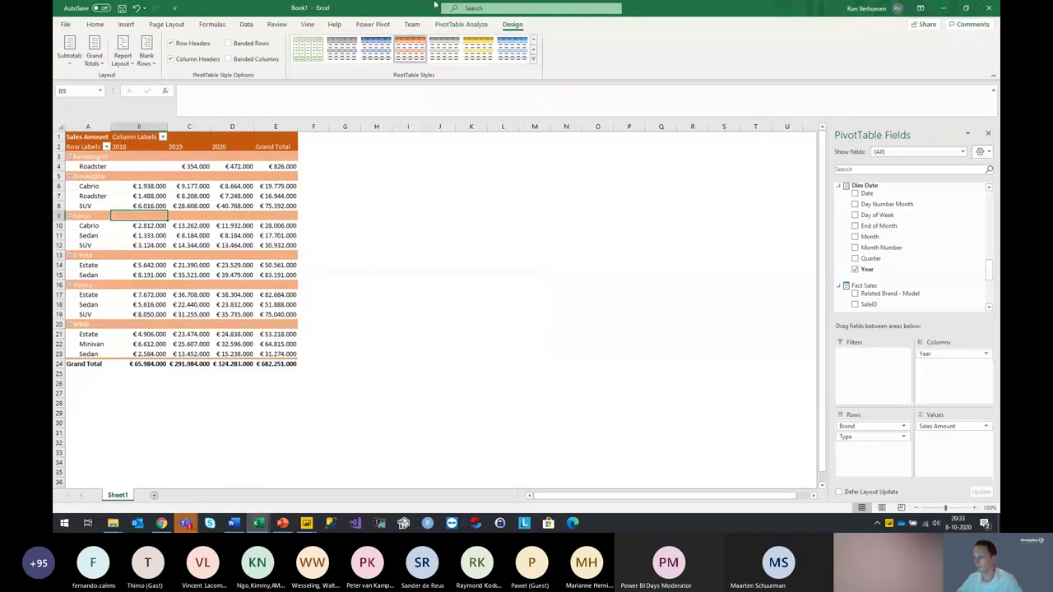
Insert an orange-styled slicer for Dim Cars' Model field and place it beside the upper part of the PivotTable
left_click(463, 25)
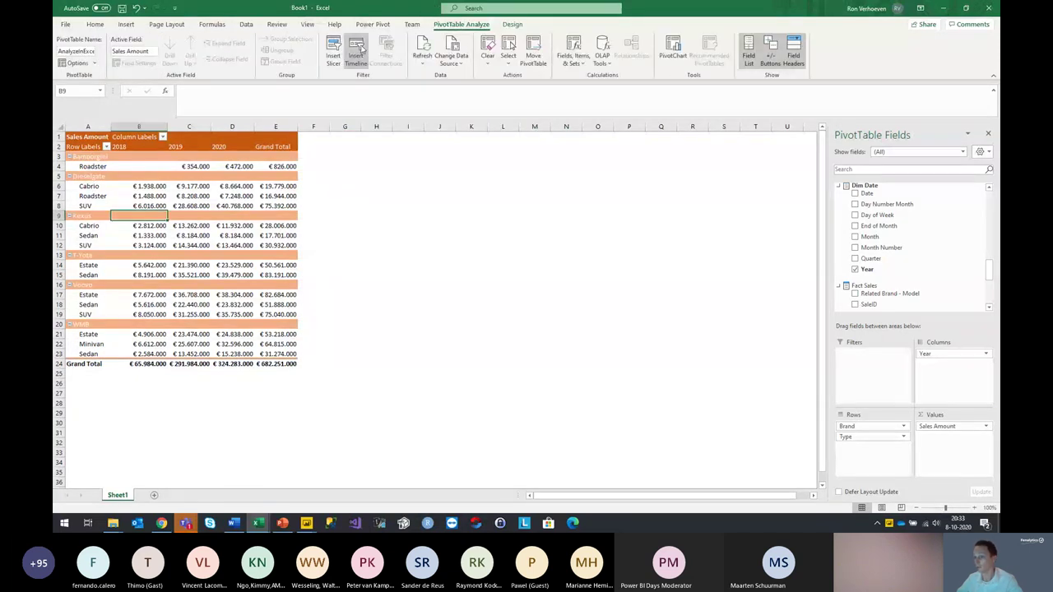
left_click(333, 51)
scroll(604, 265, "down", 2)
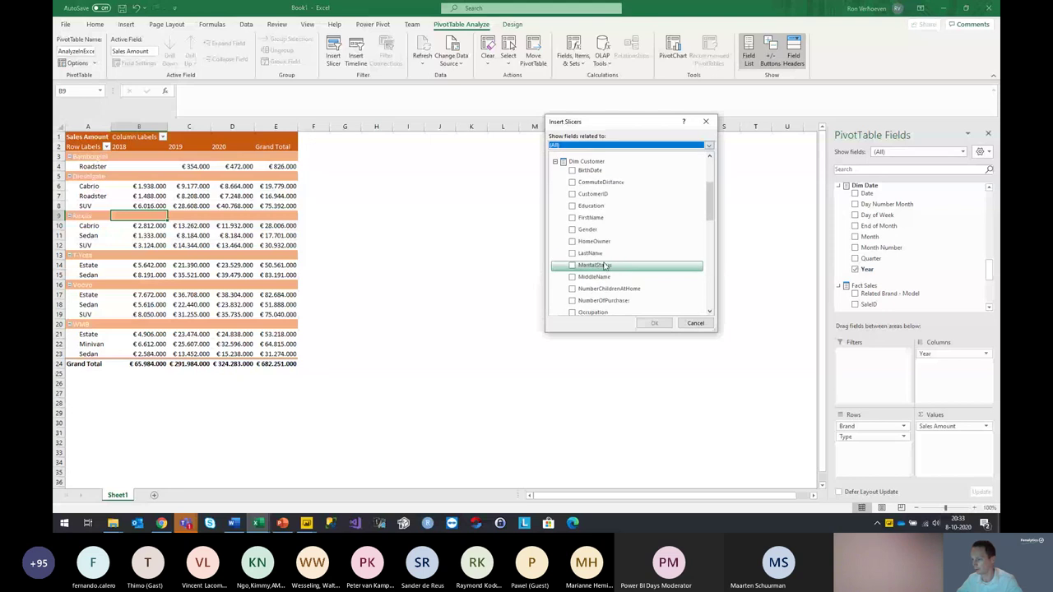
scroll(605, 265, "down", 4)
scroll(605, 258, "down", 3)
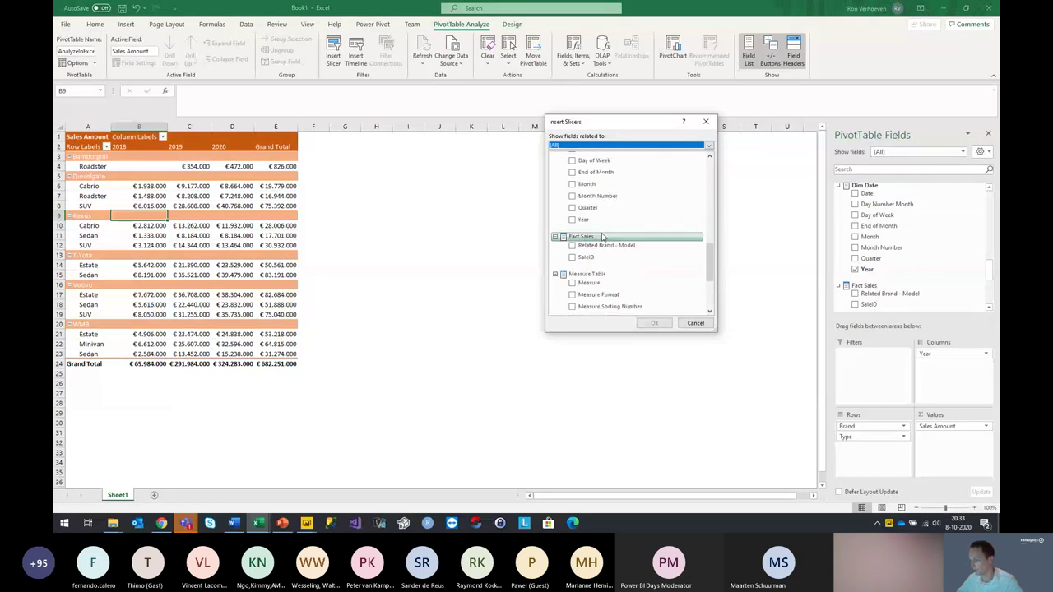
scroll(601, 236, "up", 9)
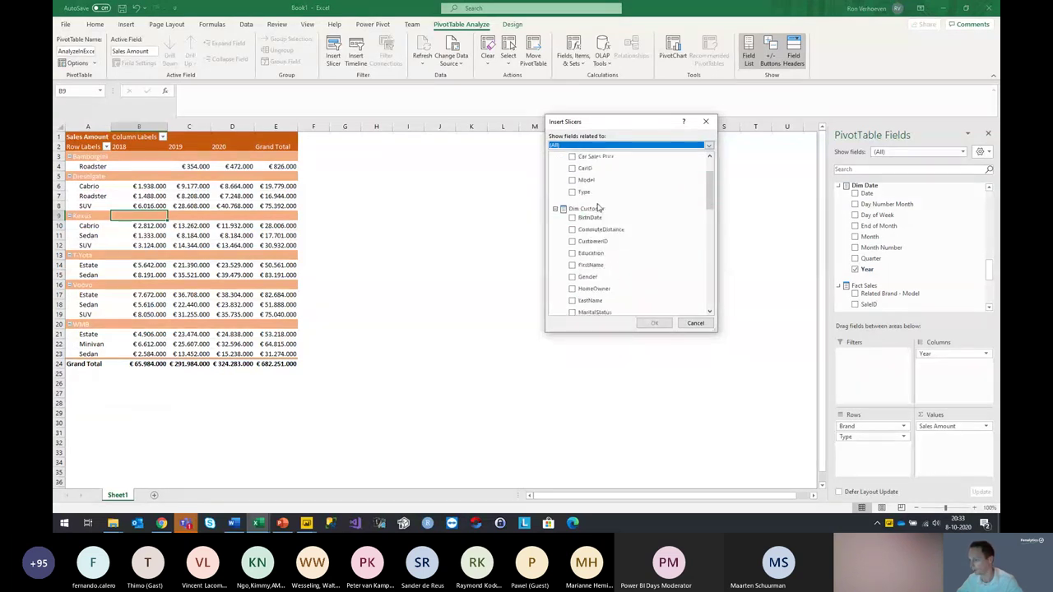
left_click(571, 228)
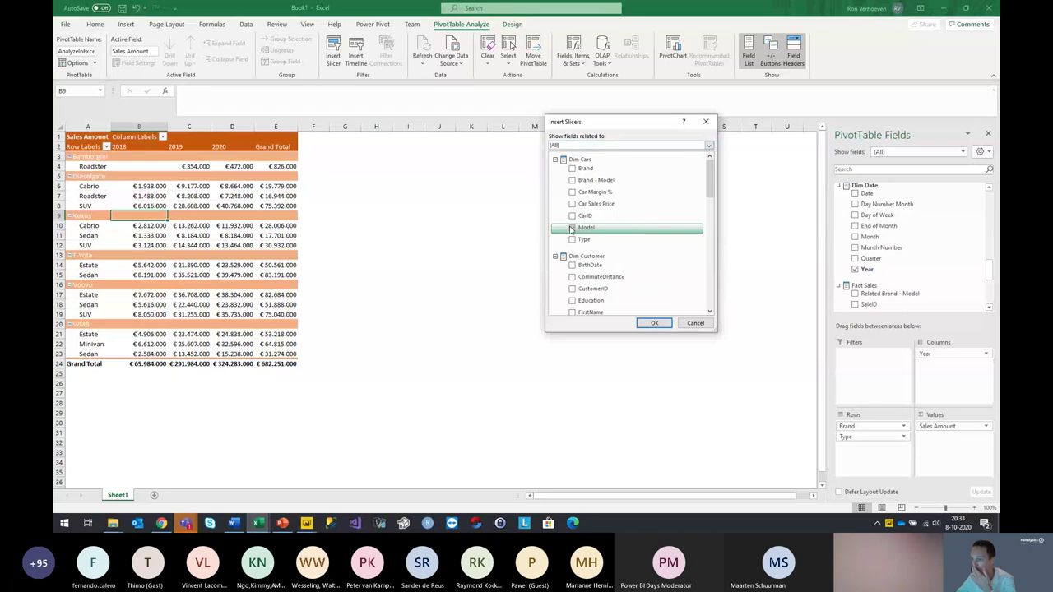
left_click(653, 322)
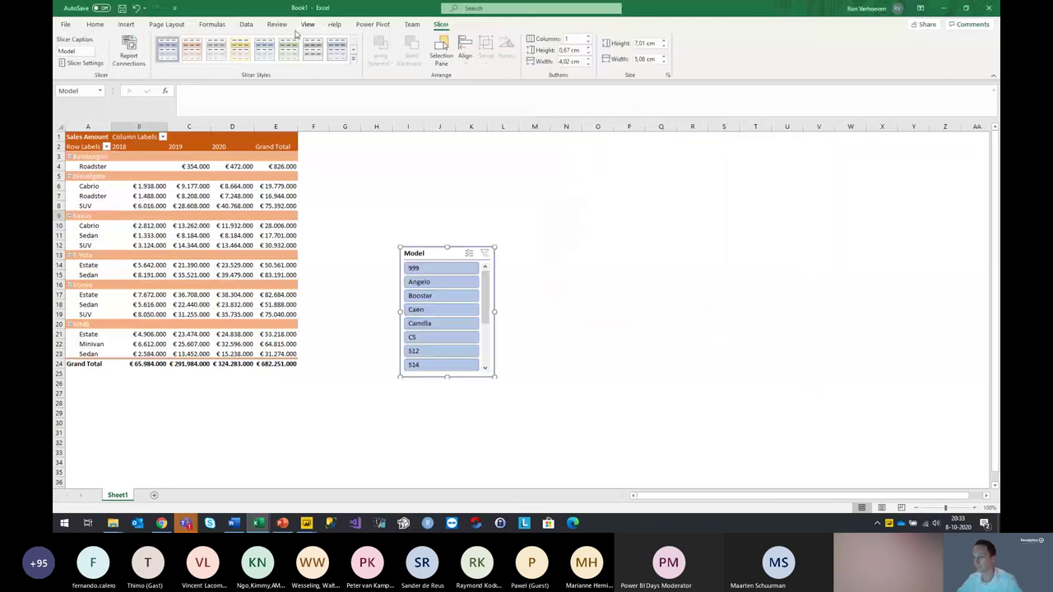
left_click_drag(447, 257, 431, 184)
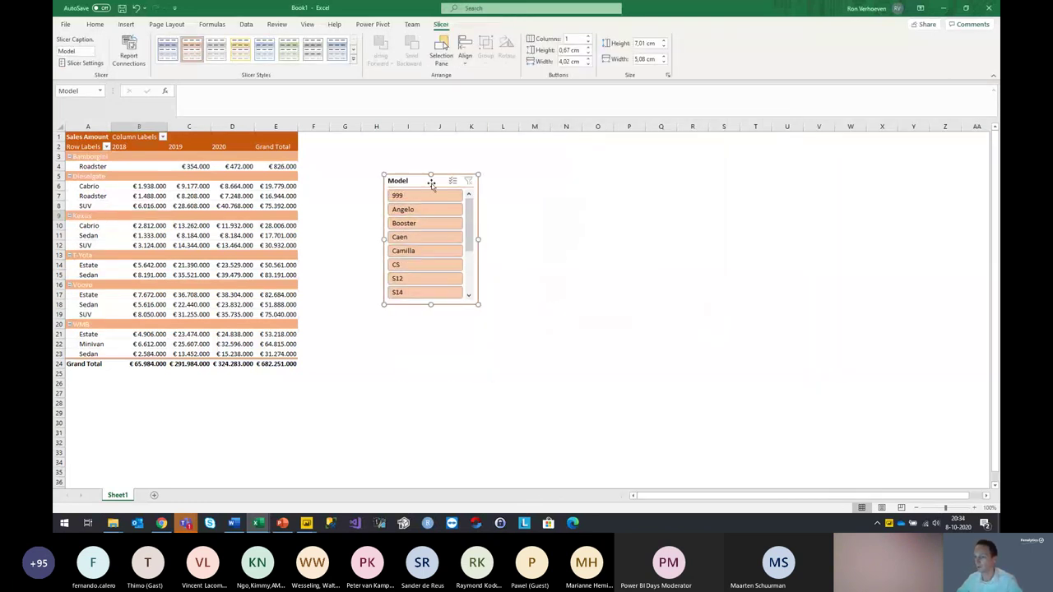
Resize the Model slicer to about 11.3 cm high and 5.93 cm wide so its models fit, and deselect it
left_click_drag(477, 304, 488, 362)
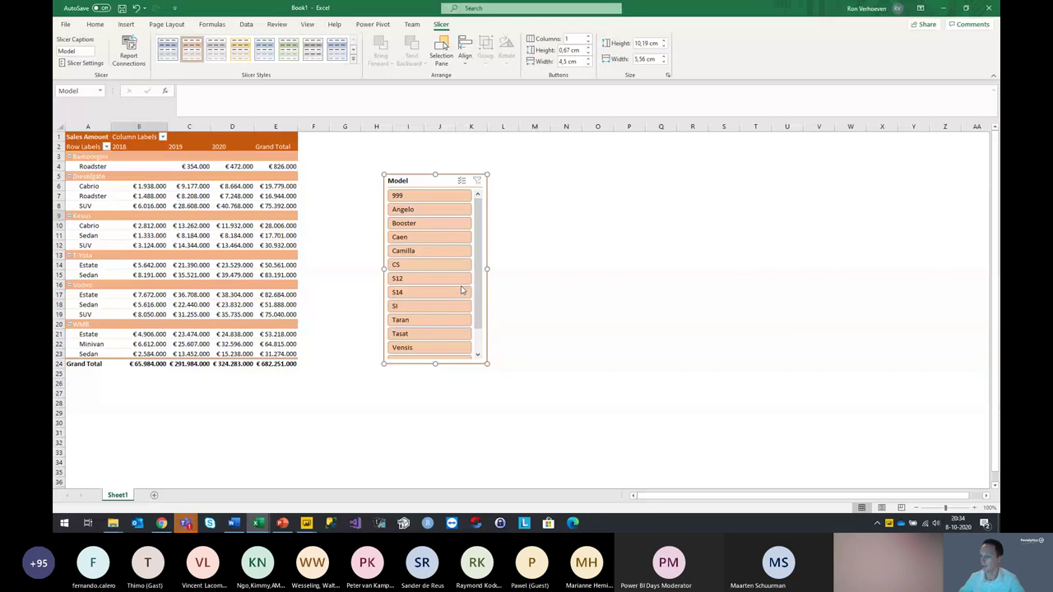
left_click_drag(487, 363, 487, 393)
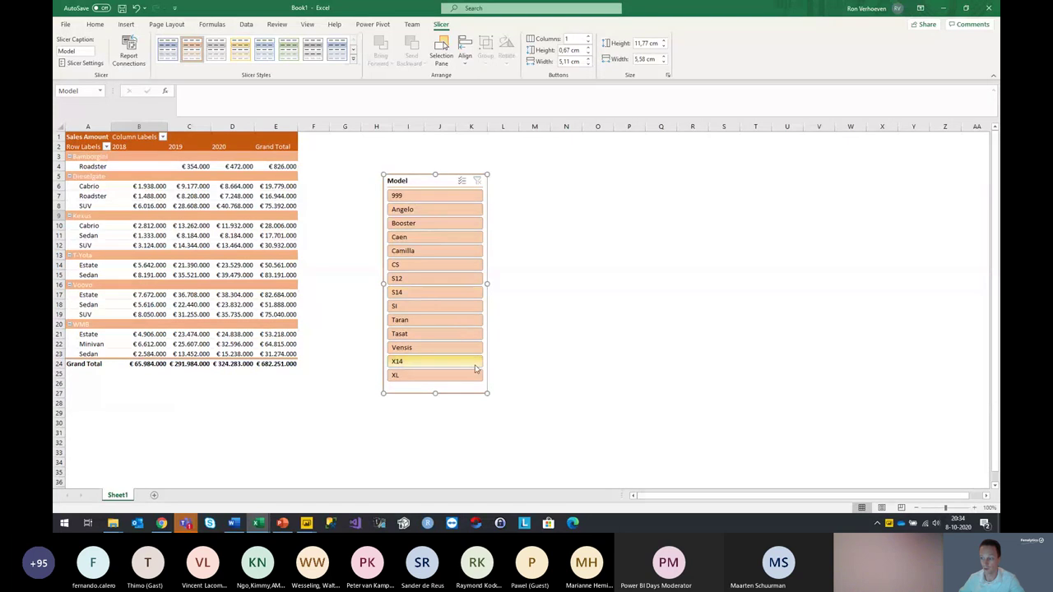
mouse_move(484, 382)
left_mouse_down()
mouse_move(488, 321)
mouse_move(493, 384)
left_mouse_up()
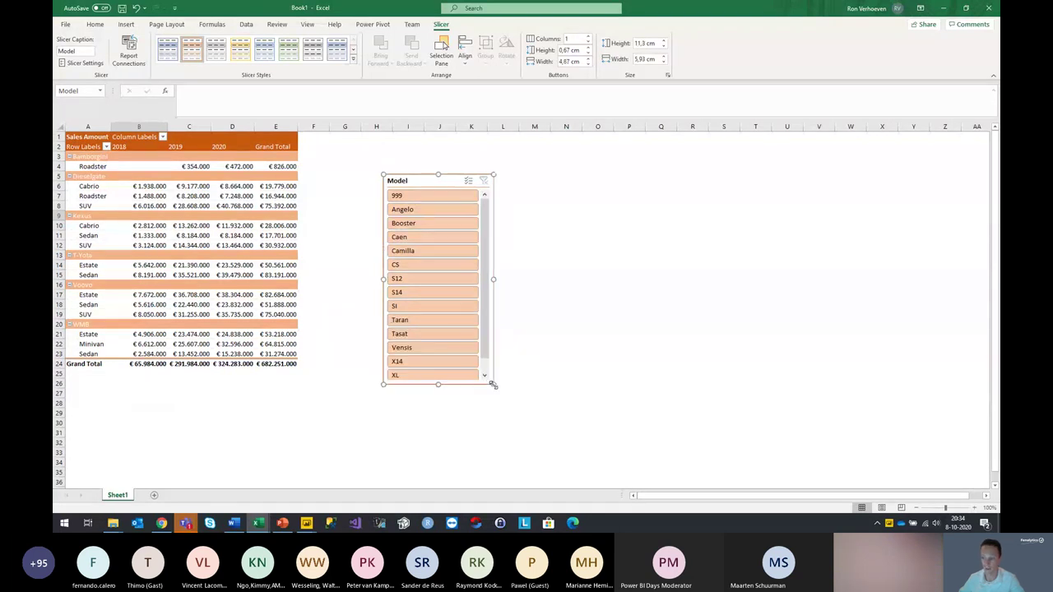
left_click(564, 244)
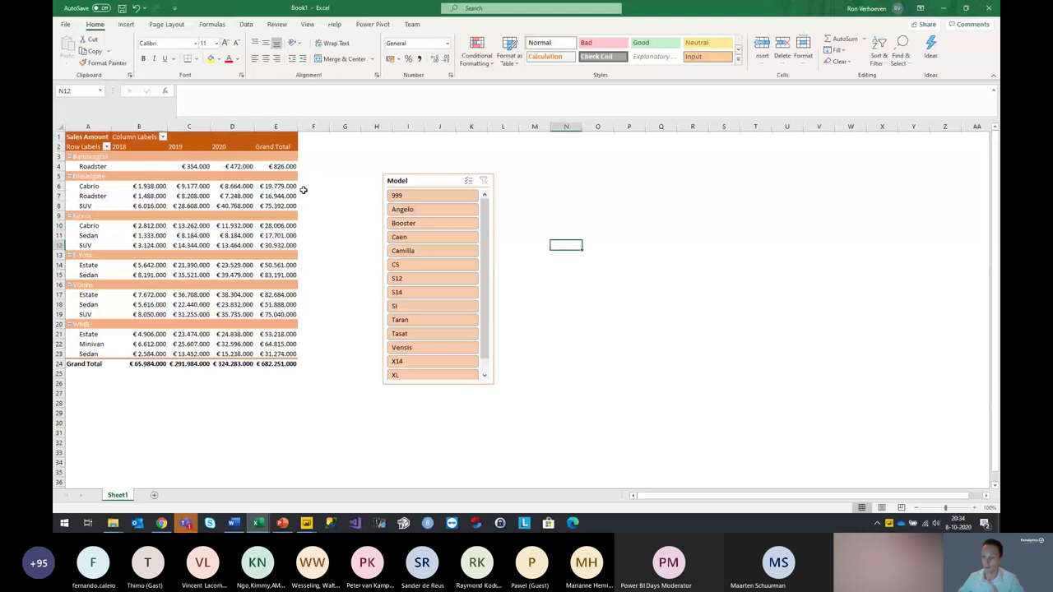
Close the Book1 workbook without saving it and switch to the HappyCars Excel Live workbook
left_click(987, 8)
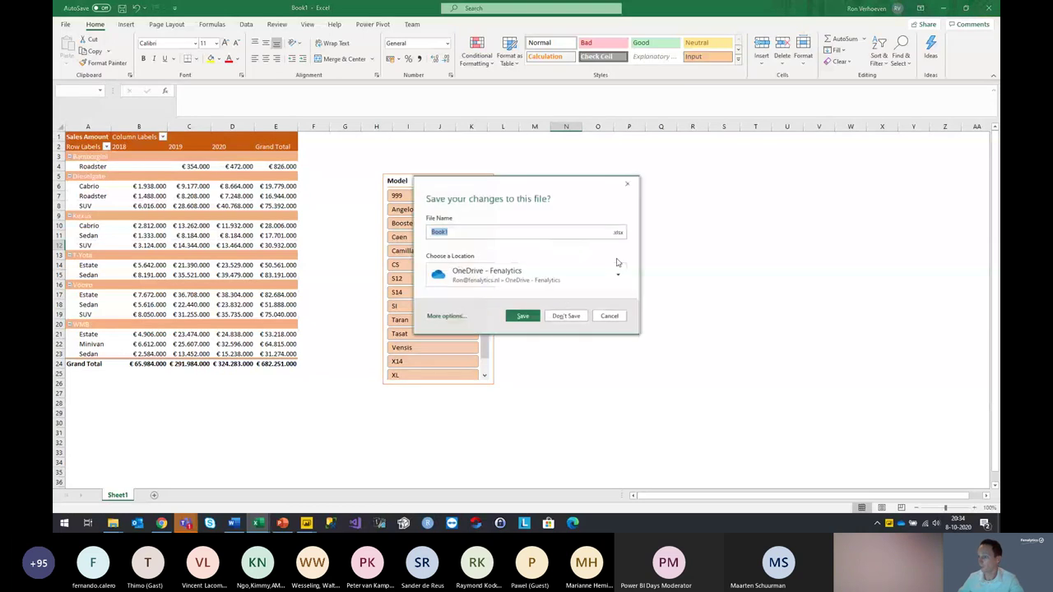
left_click(557, 318)
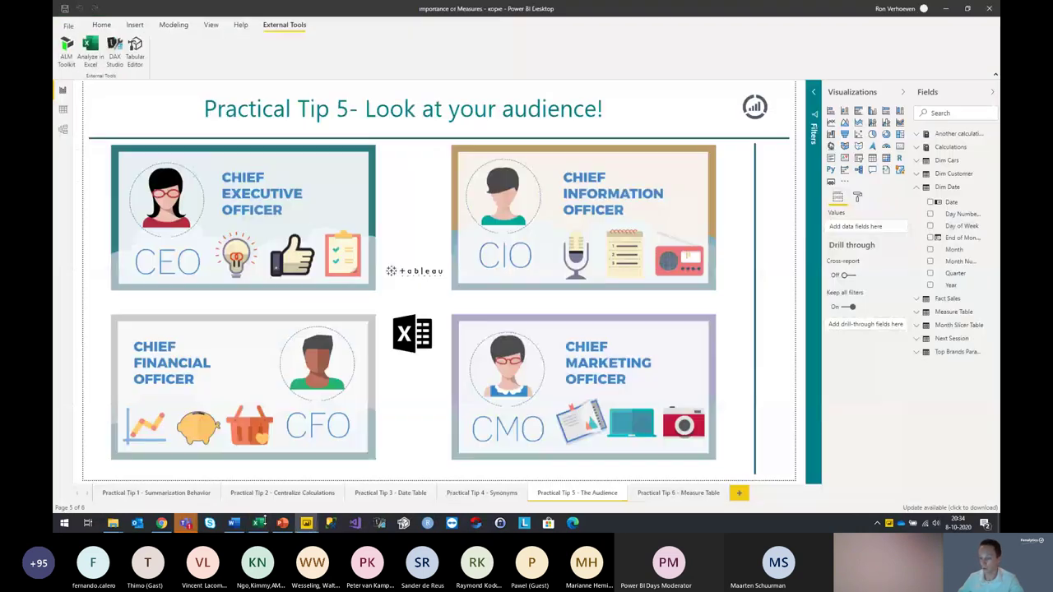
left_click(260, 525)
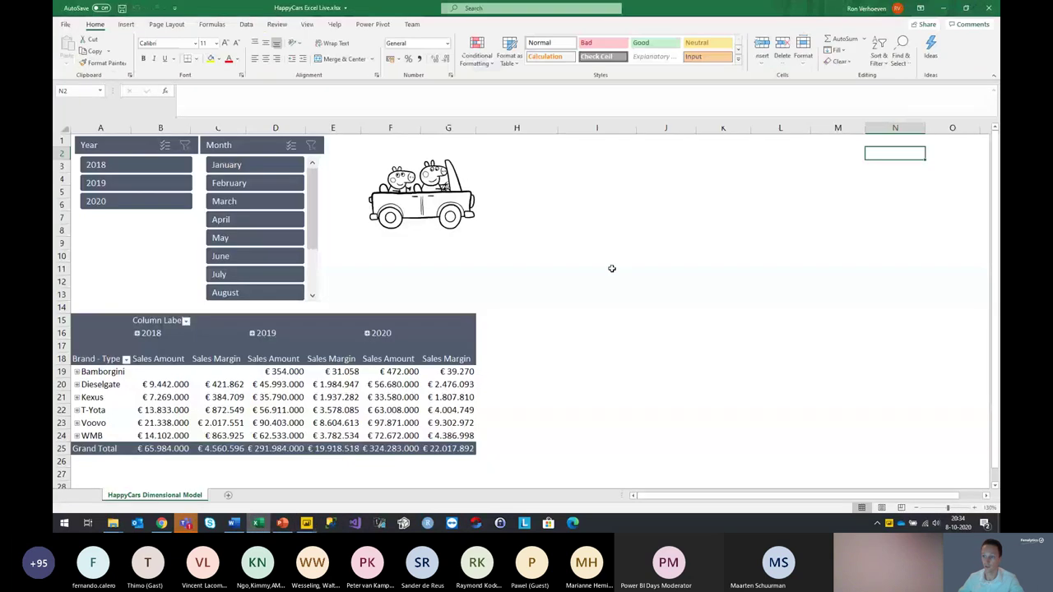
Look over the slicers and PivotTable in HappyCars Excel Live.xlsx, and close the workbook without saving changes
left_click(615, 268)
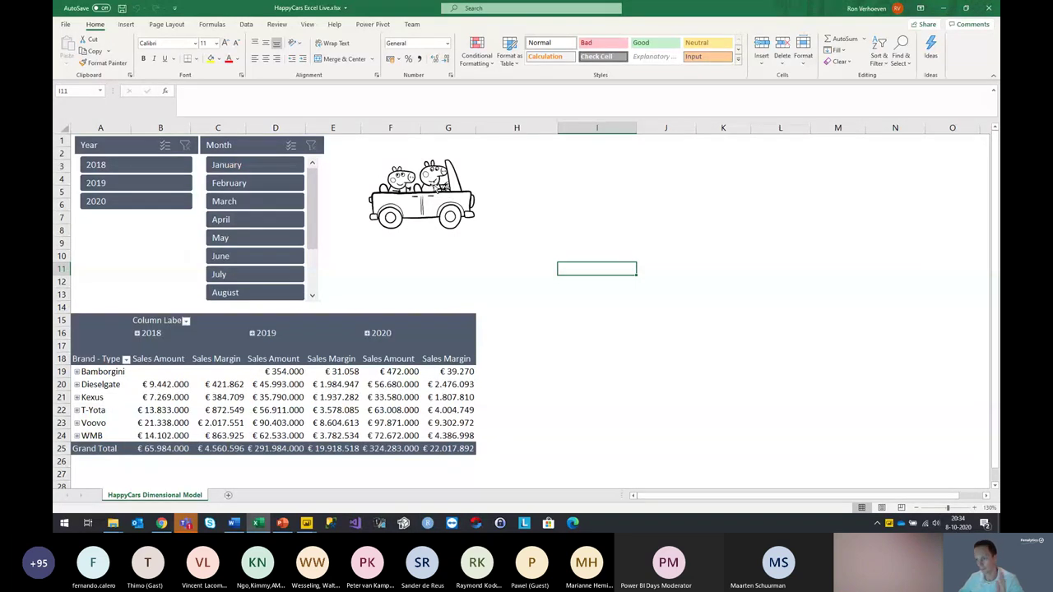
left_click(576, 197)
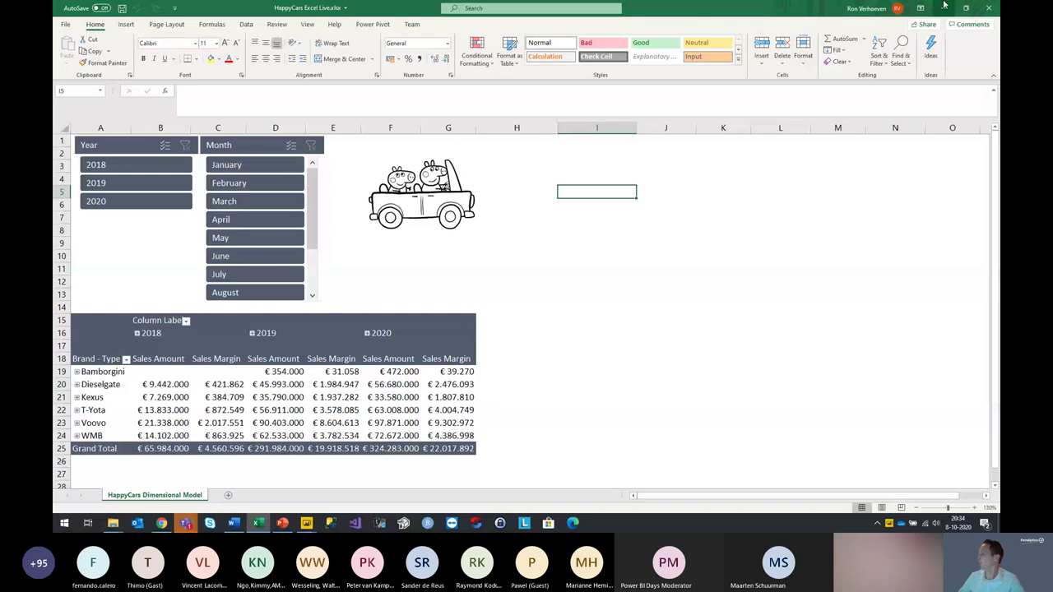
left_click(111, 201, "ctrl")
left_click(986, 11)
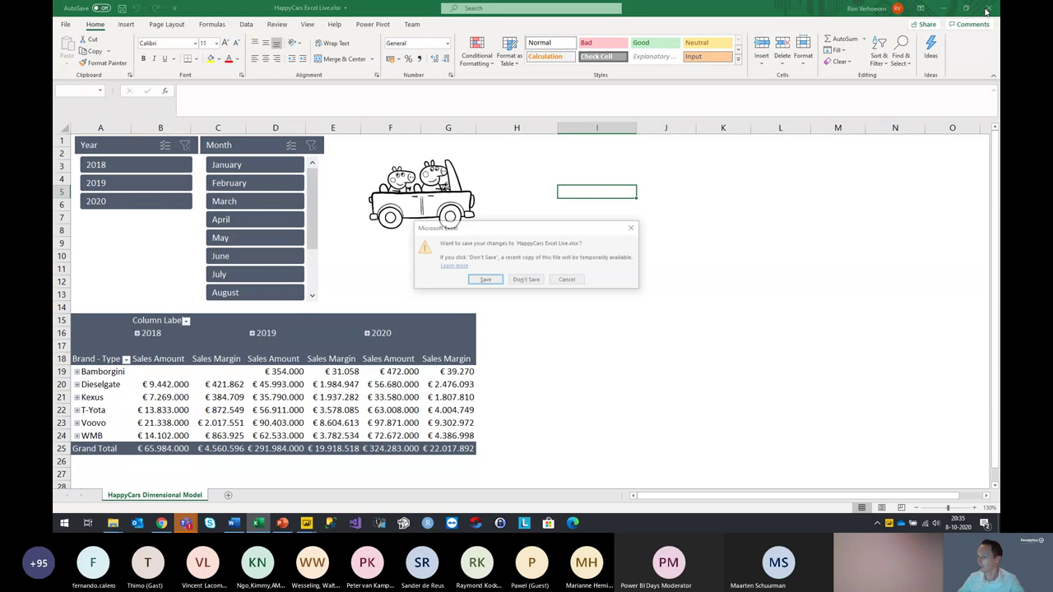
left_click(527, 277)
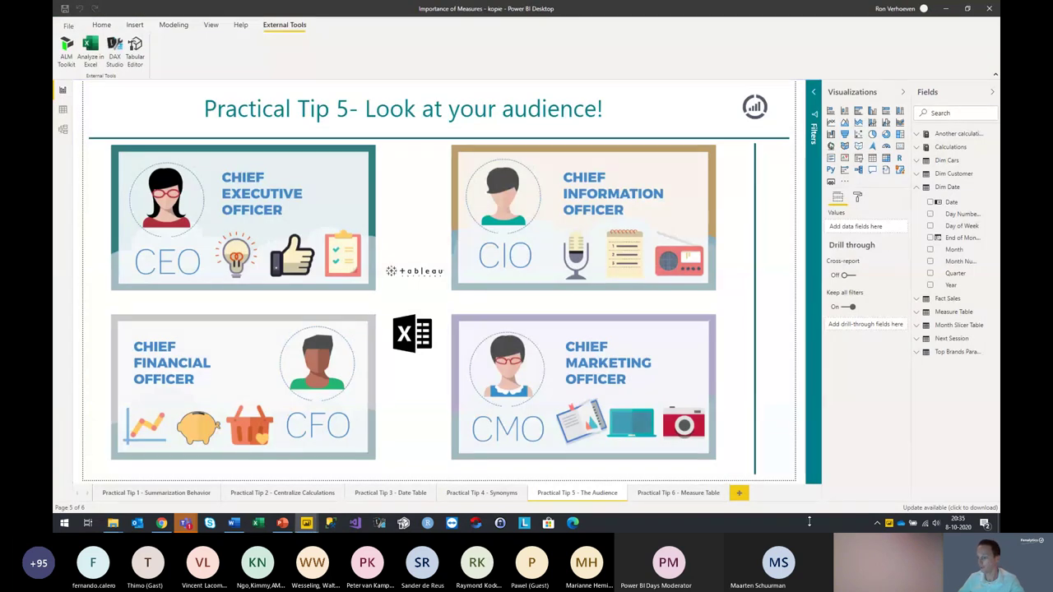
Show the Practical Tip 6 - Measure Table report page and magnify its Measure slicer and the Without Formatting column
left_click(699, 497)
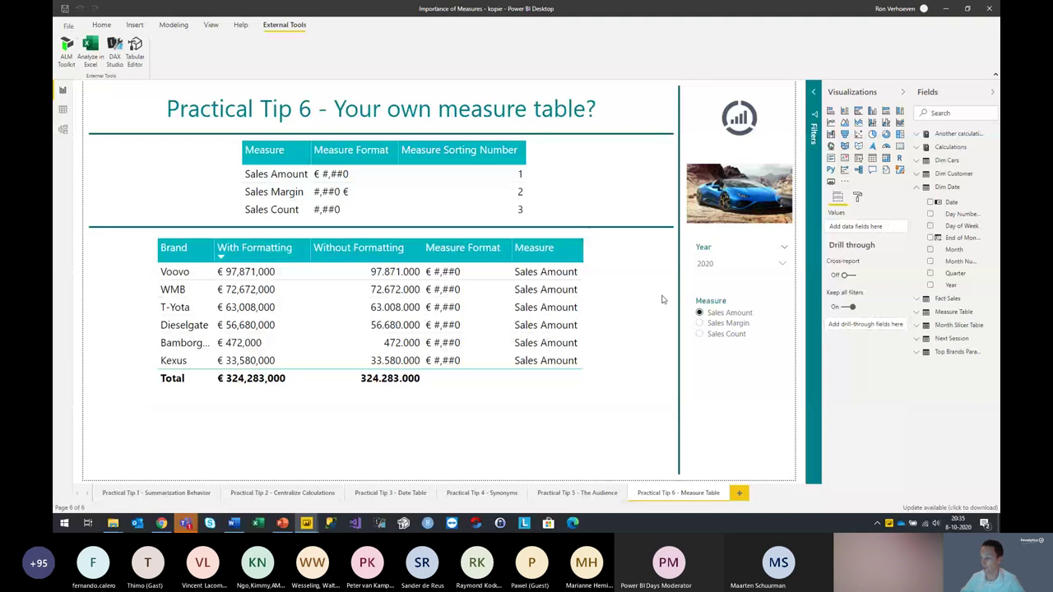
key("super+plus")
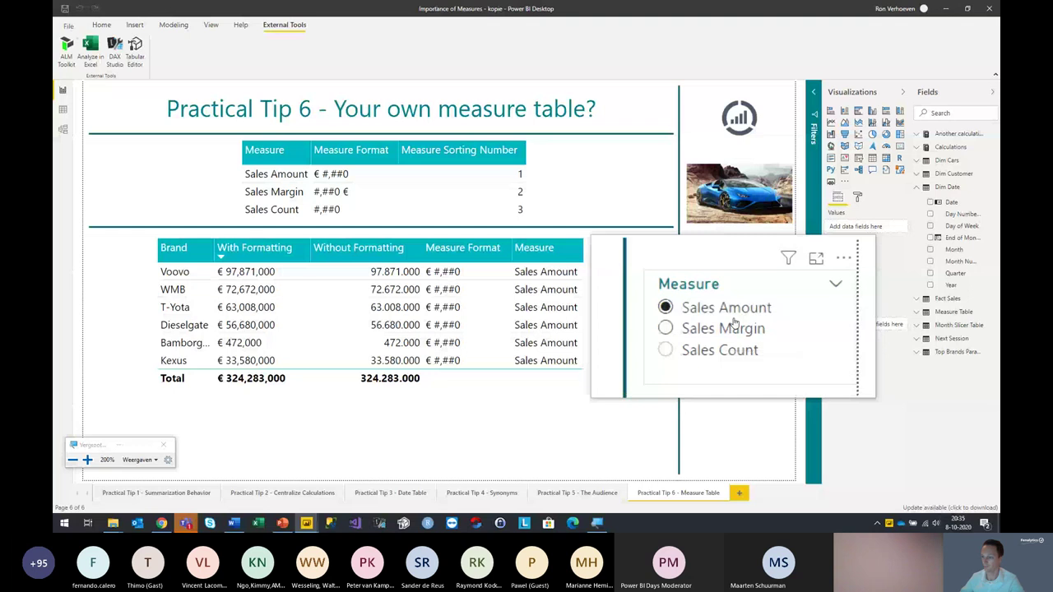
key("super+Escape")
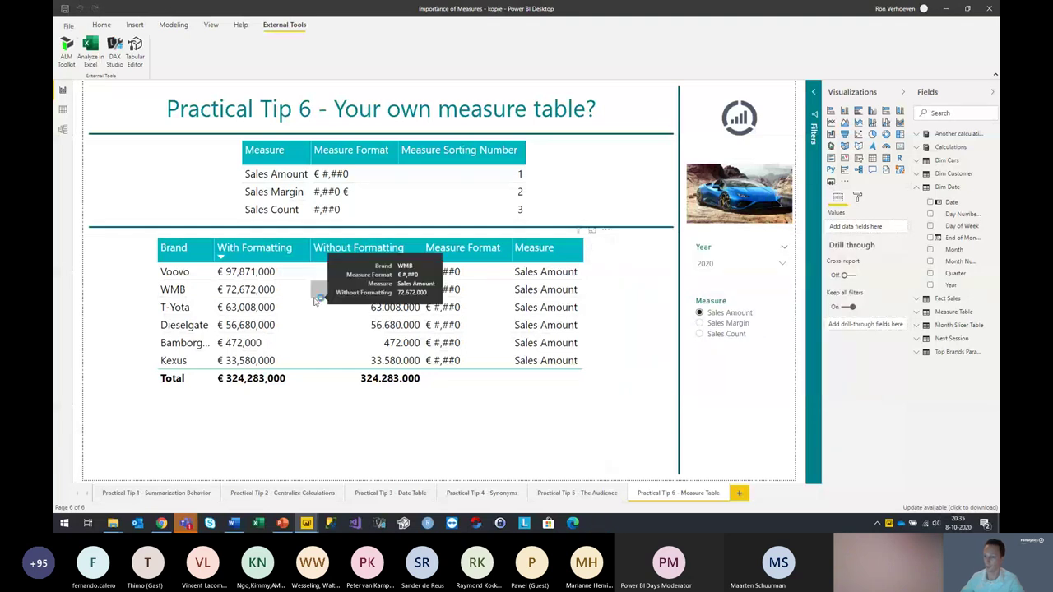
key("super+plus")
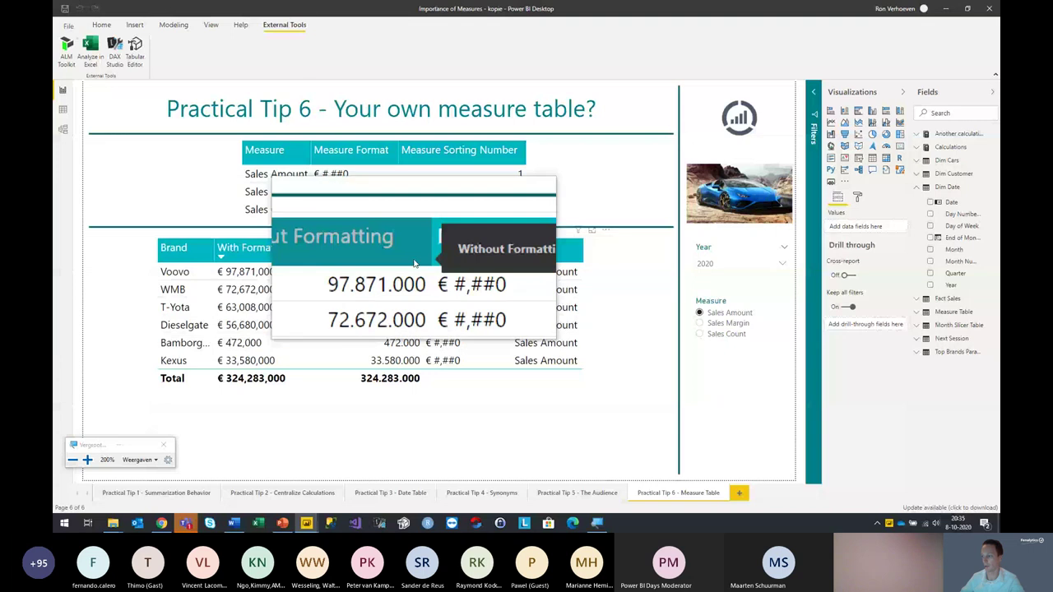
key("super+Escape")
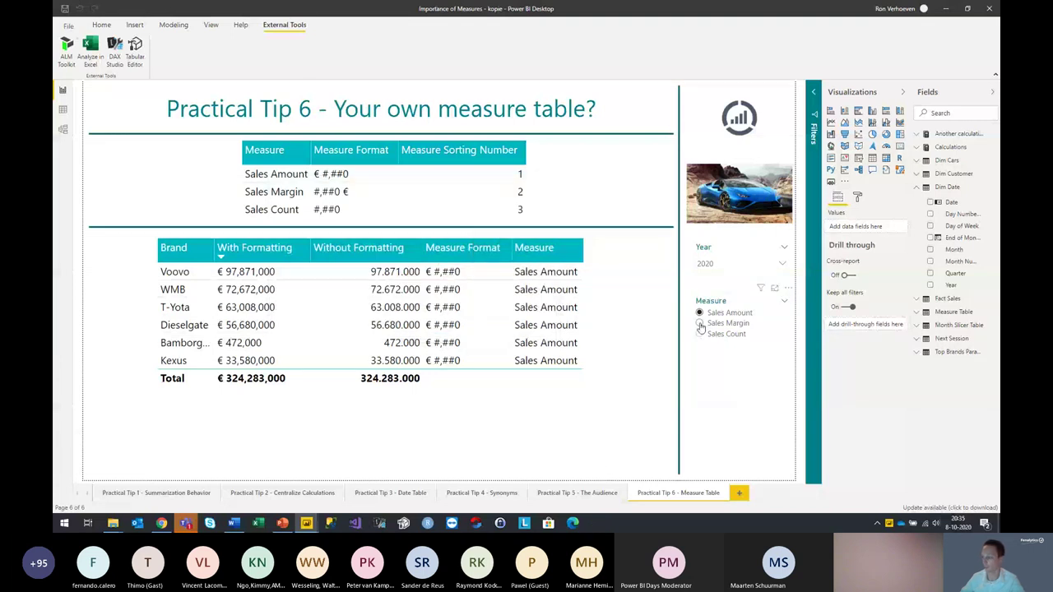
Switch the Measure slicer to Sales Margin, to Sales Count and back to Sales Amount to compare the number formats
left_click(700, 325)
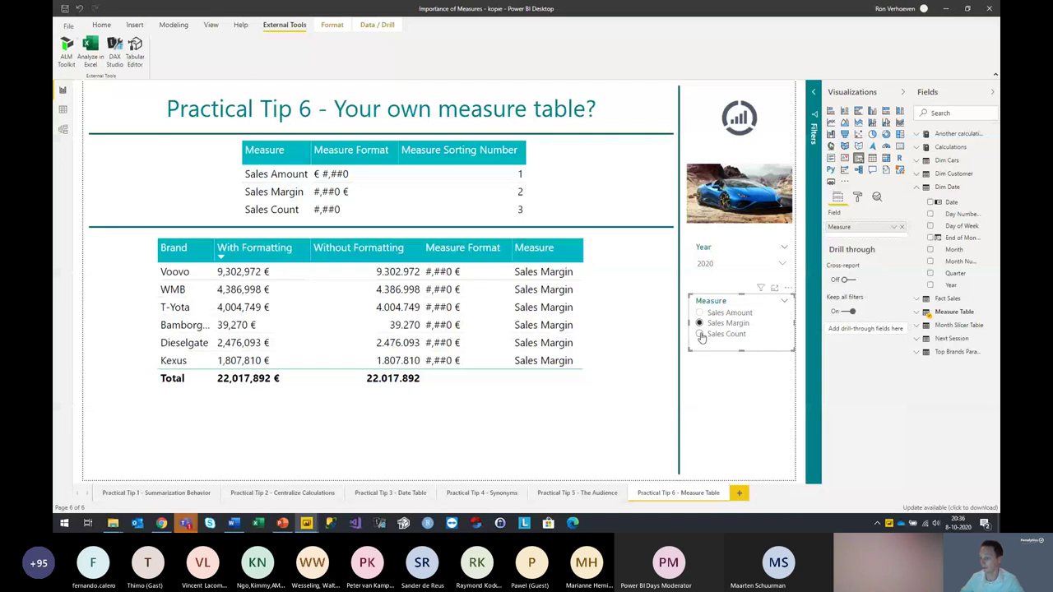
left_click(700, 334)
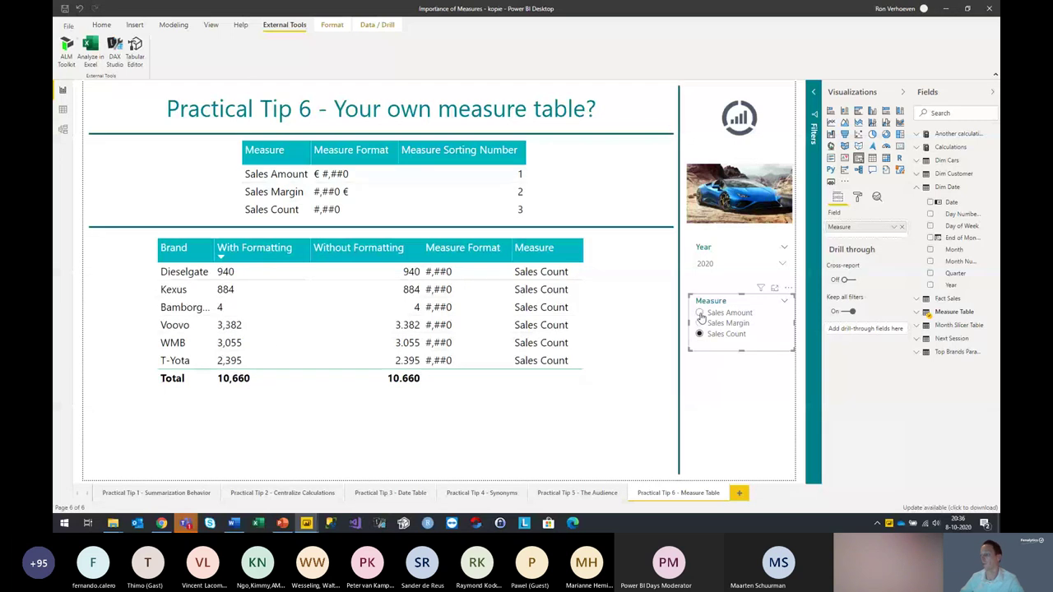
left_click(700, 313)
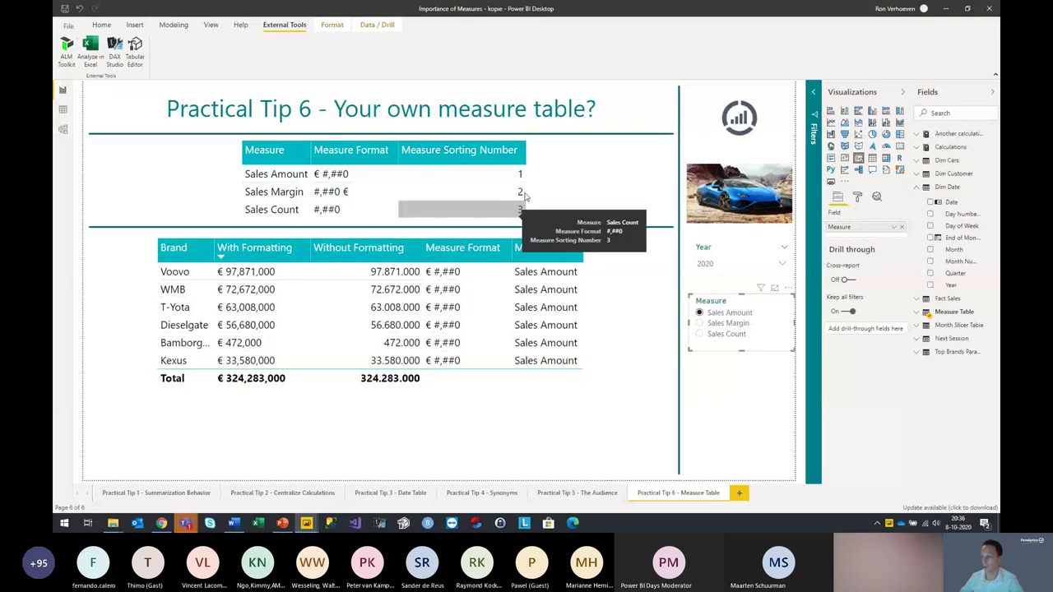
Show the DAX formula of Sales Variable Measure With Formatting from the Variable Measure folder in the Calculations table
left_click(304, 171)
left_click(257, 171)
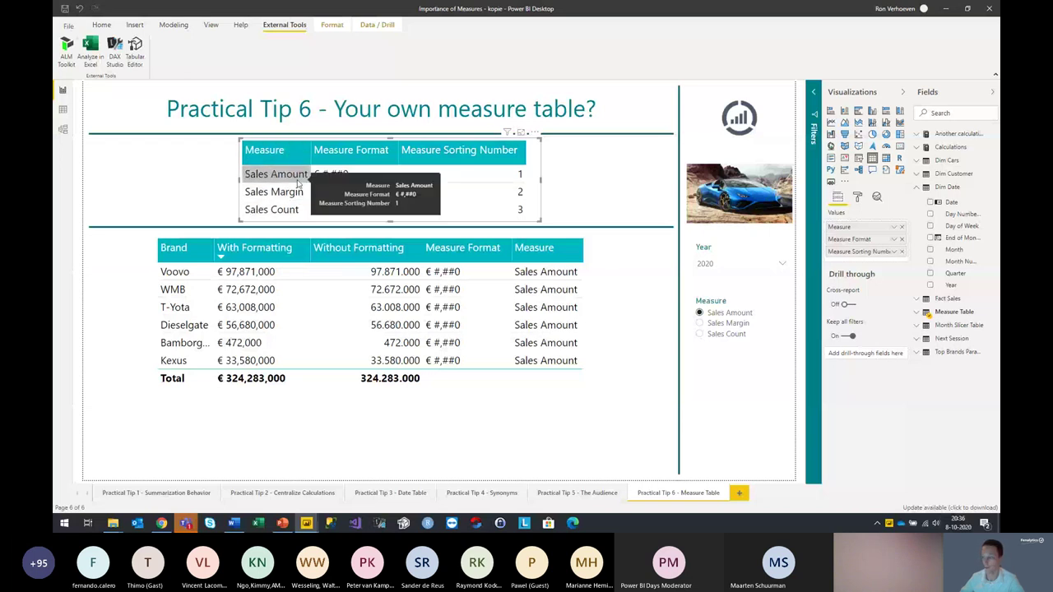
left_click(604, 263)
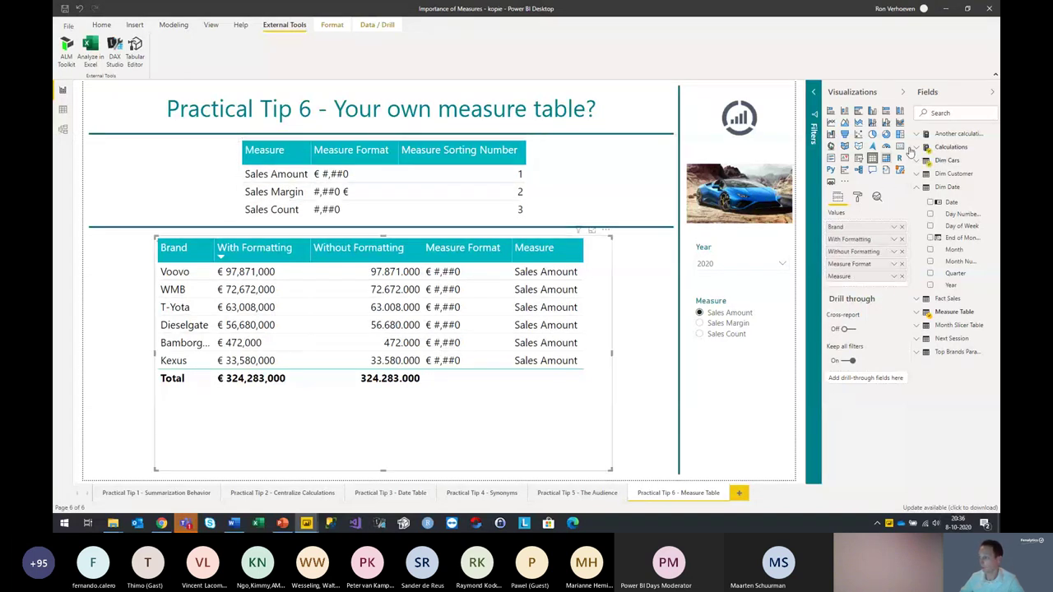
left_click(946, 146)
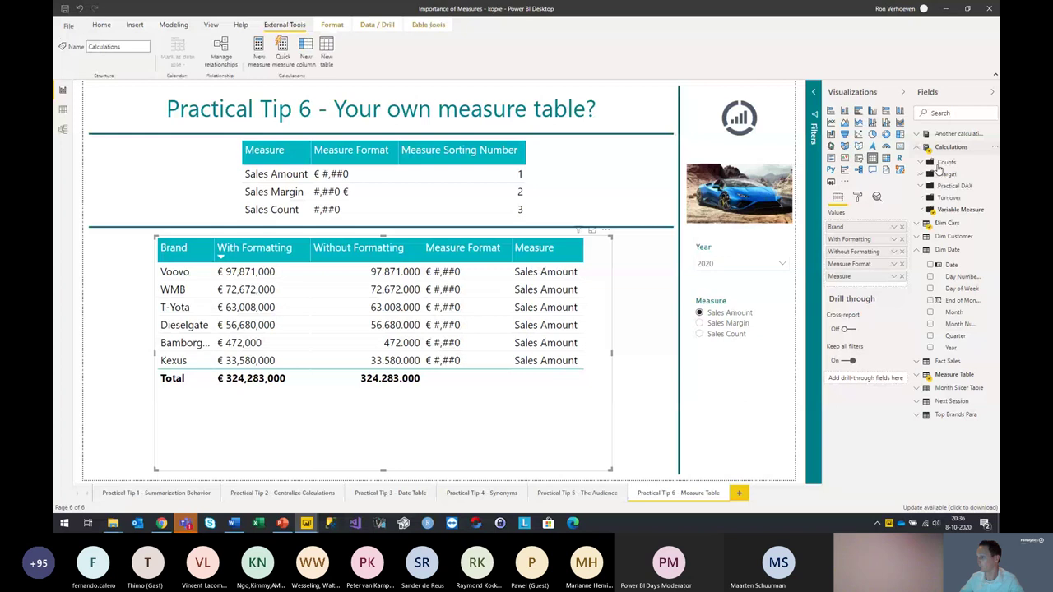
left_click(925, 210)
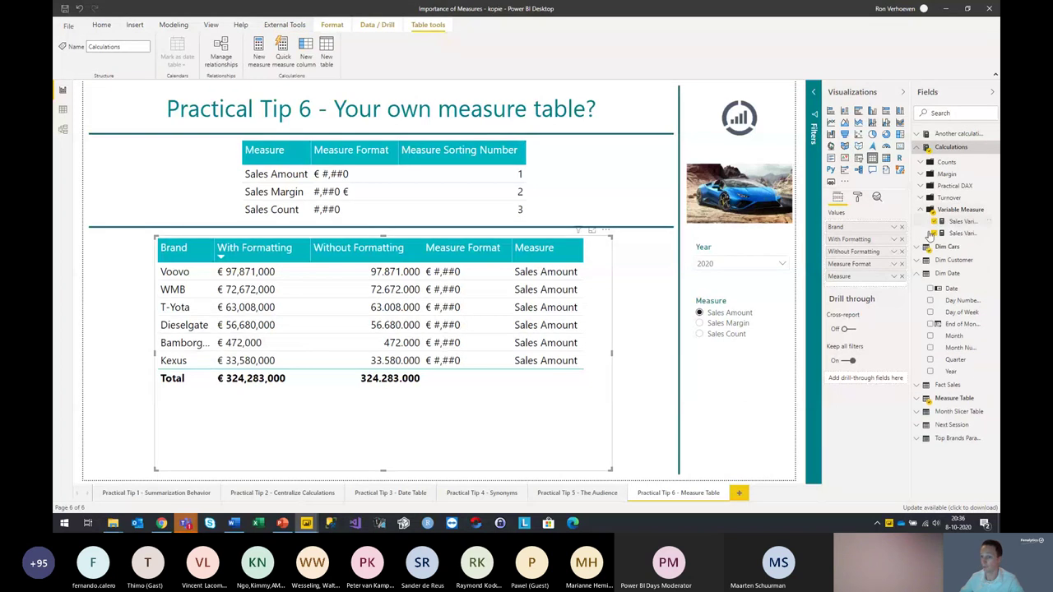
left_click(960, 221)
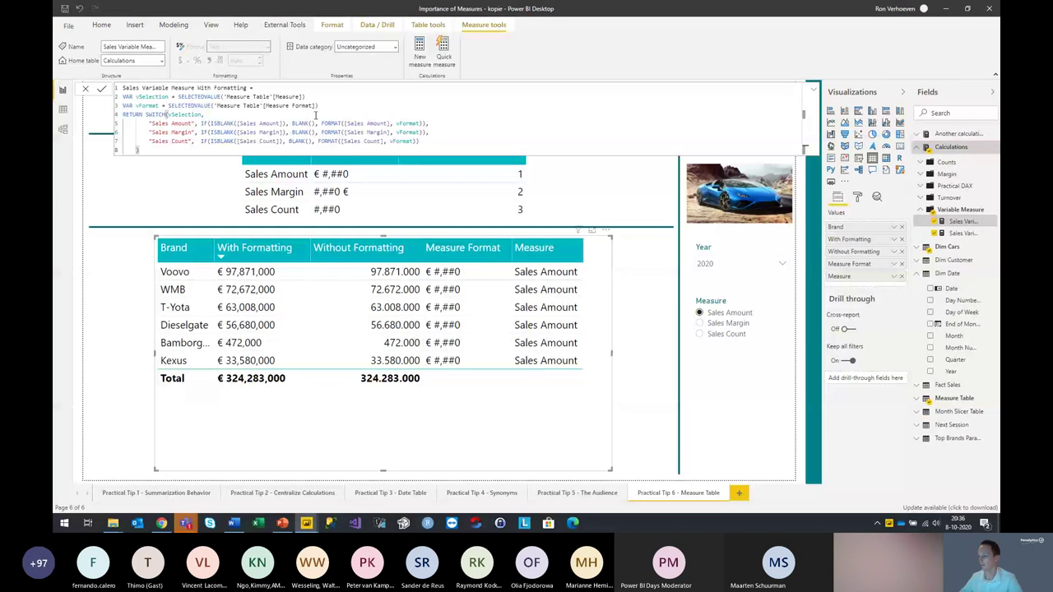
Leave the measure formula and close the Importance of Measures - kopie report without saving changes
left_click(739, 393)
left_click(990, 8)
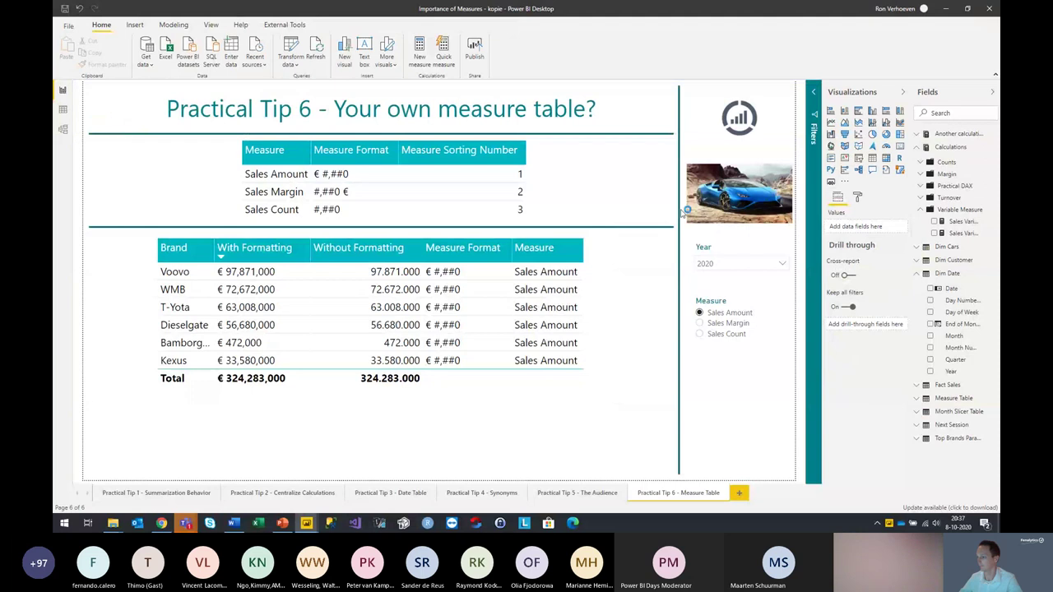
key("n")
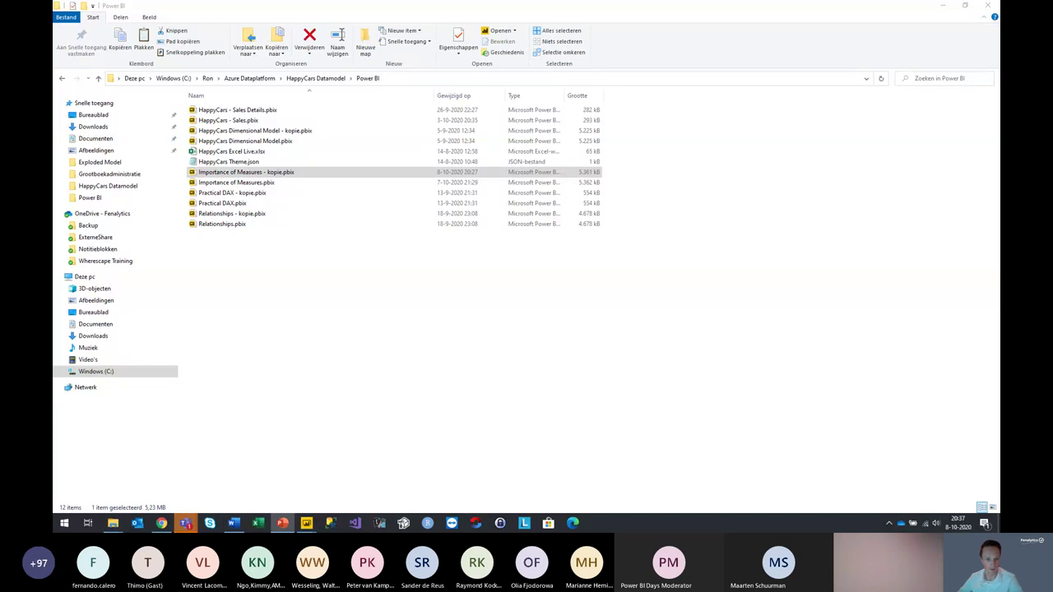
Switch to the PowerPoint slide show and advance to the #3 Practical DAX Examples slide
left_click(282, 523)
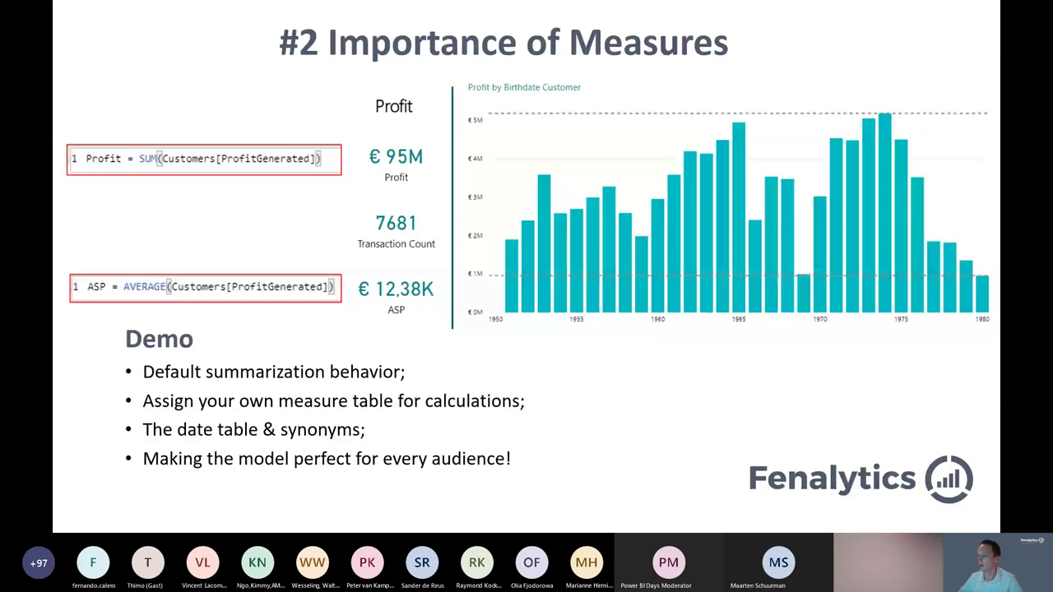
key("Right")
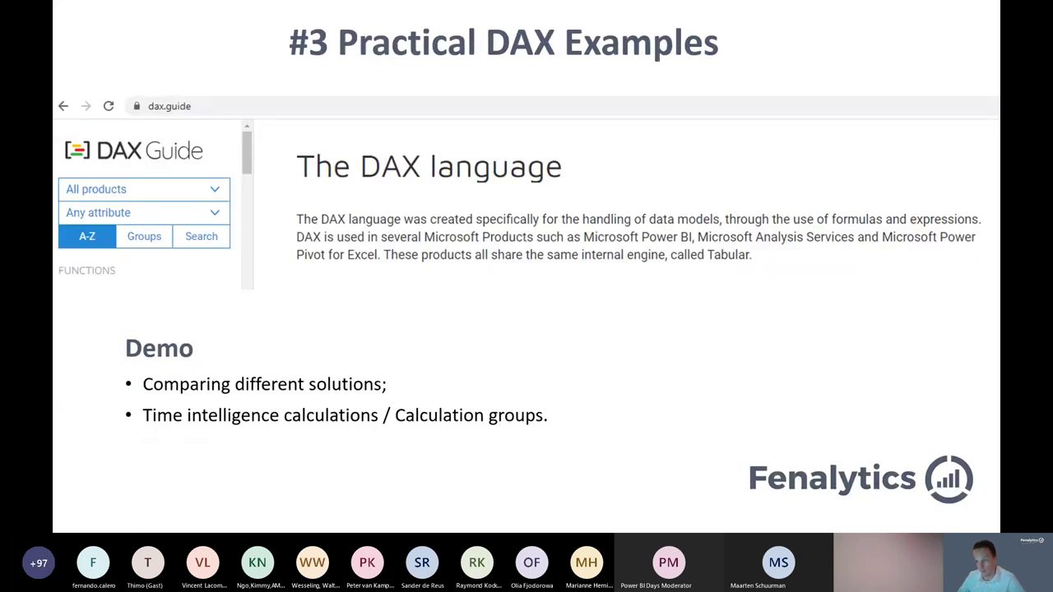
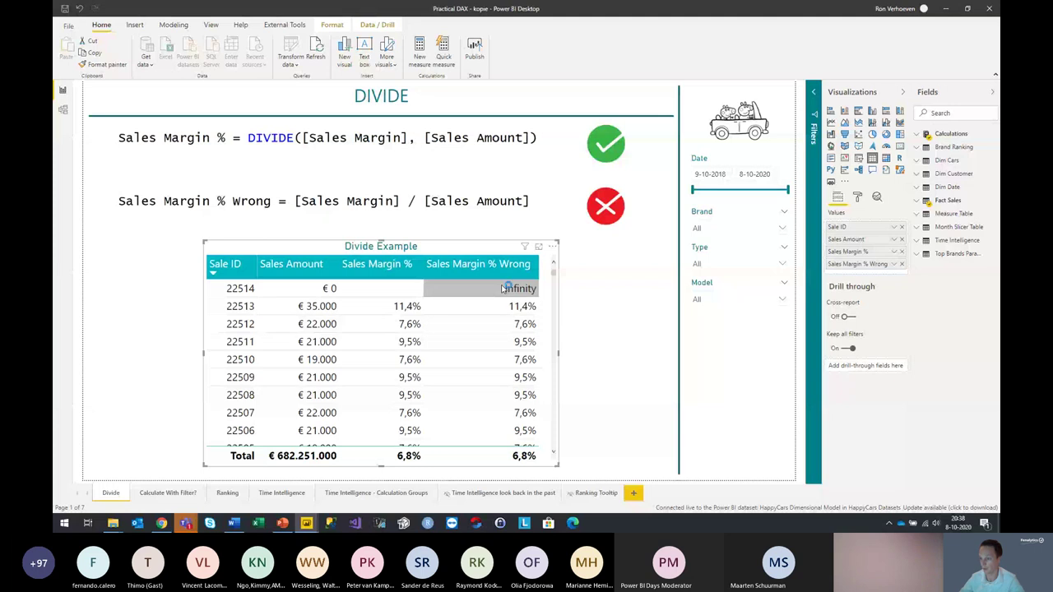
Magnify the Sales Margin % Wrong result for sale 22514 in the Divide Example table
key("super+plus")
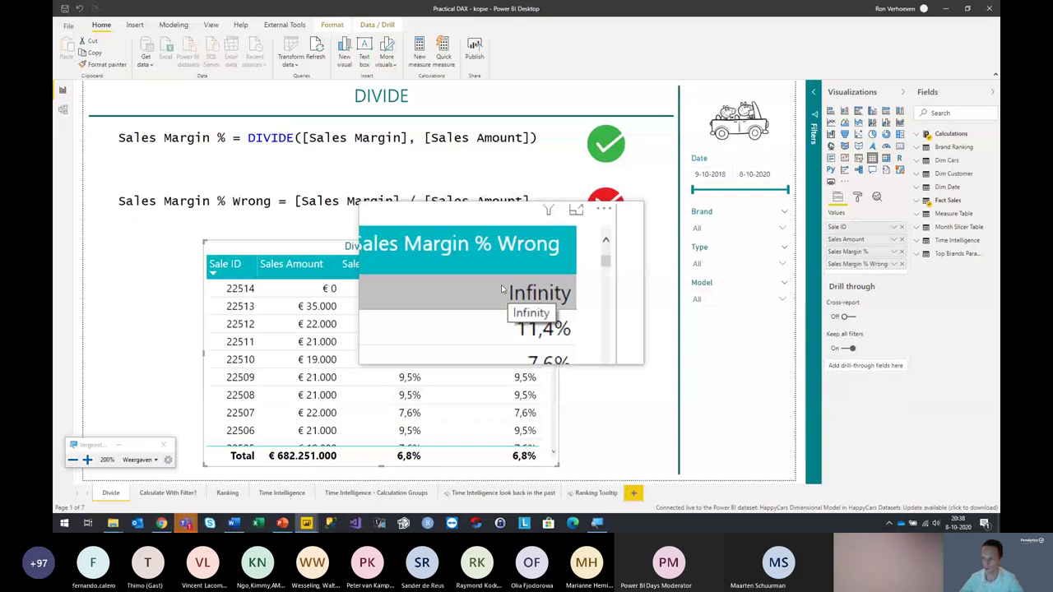
key("super+Escape")
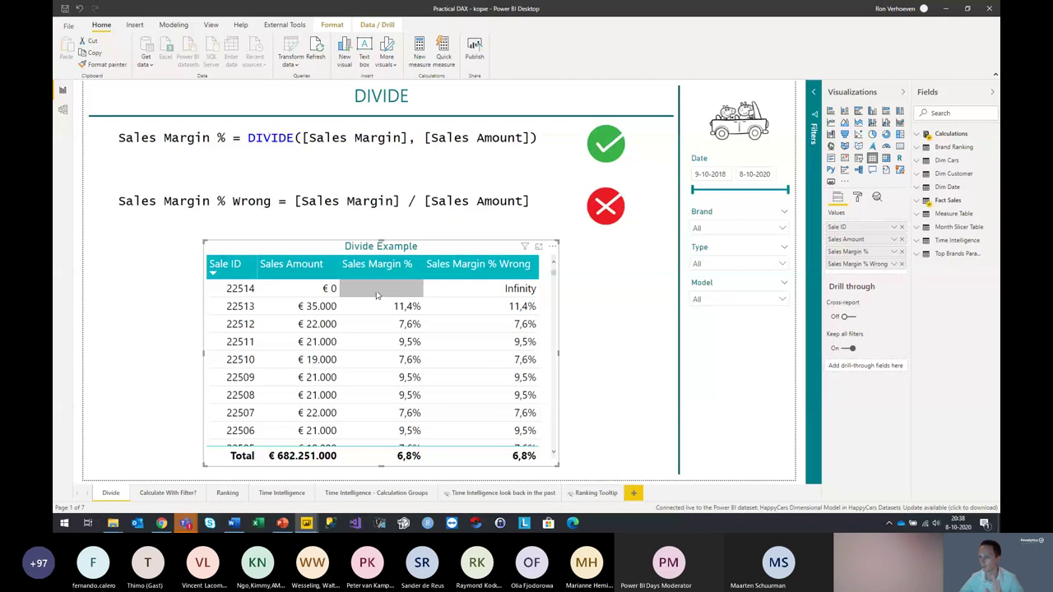
Show the Calculate With Filter? page and magnify its CALCULATE formulas and the Bamborgini sales columns in the Calculate Examples table
left_click(169, 493)
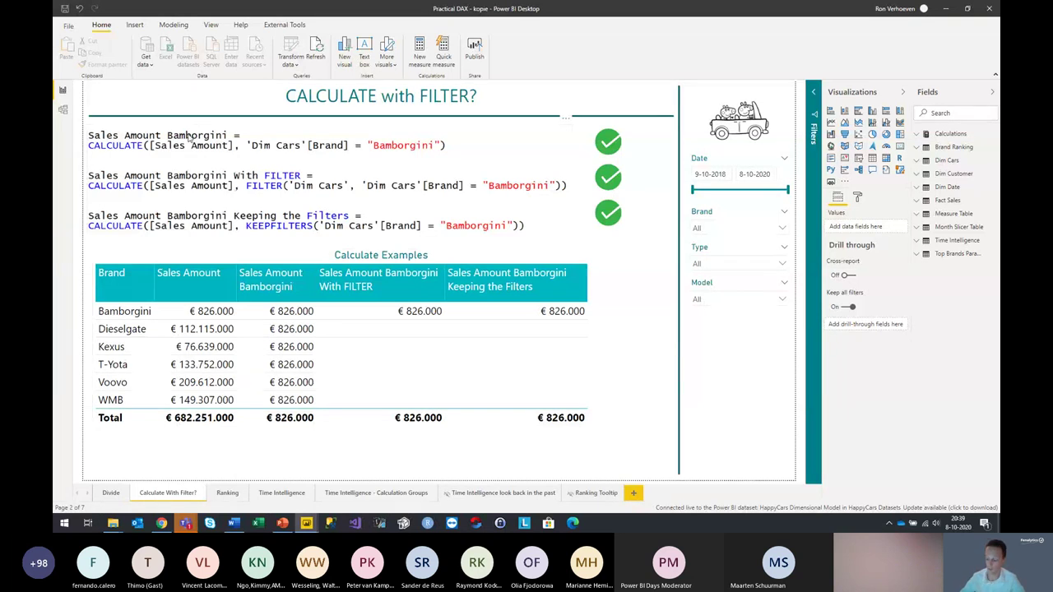
key("super+plus")
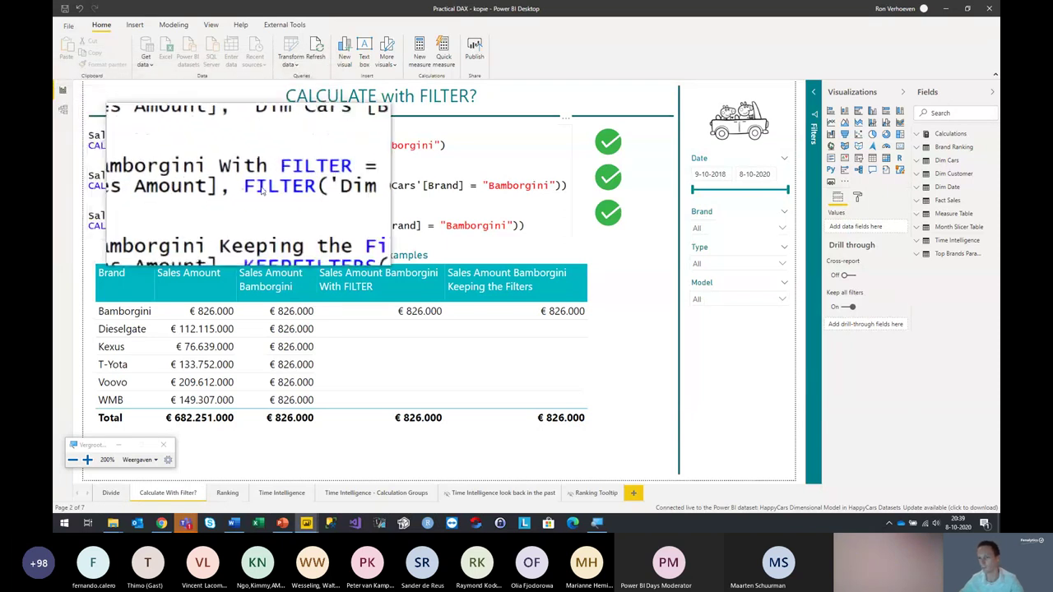
key("super+Escape")
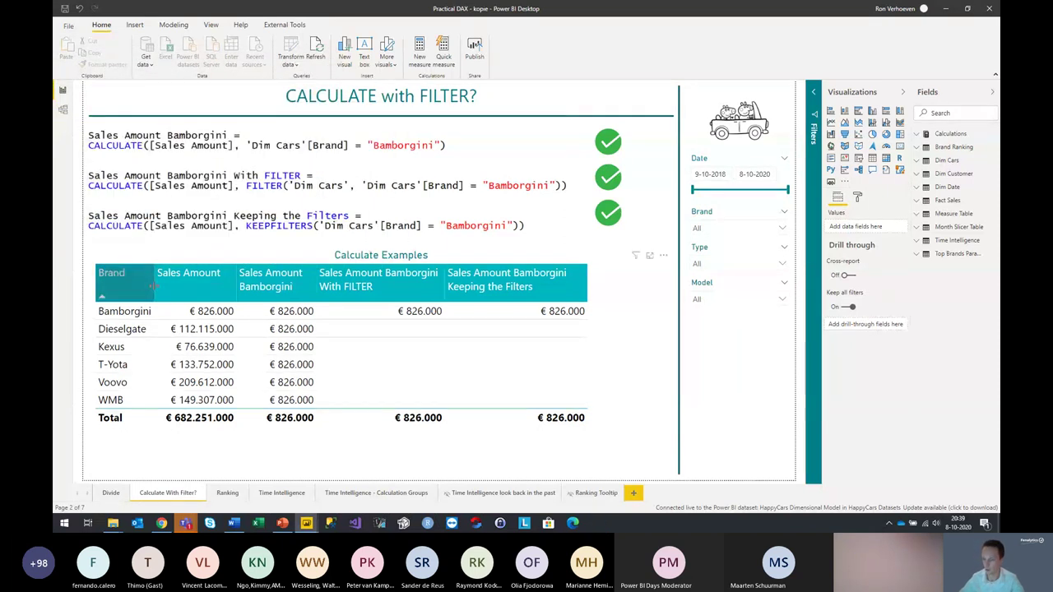
key("super+plus")
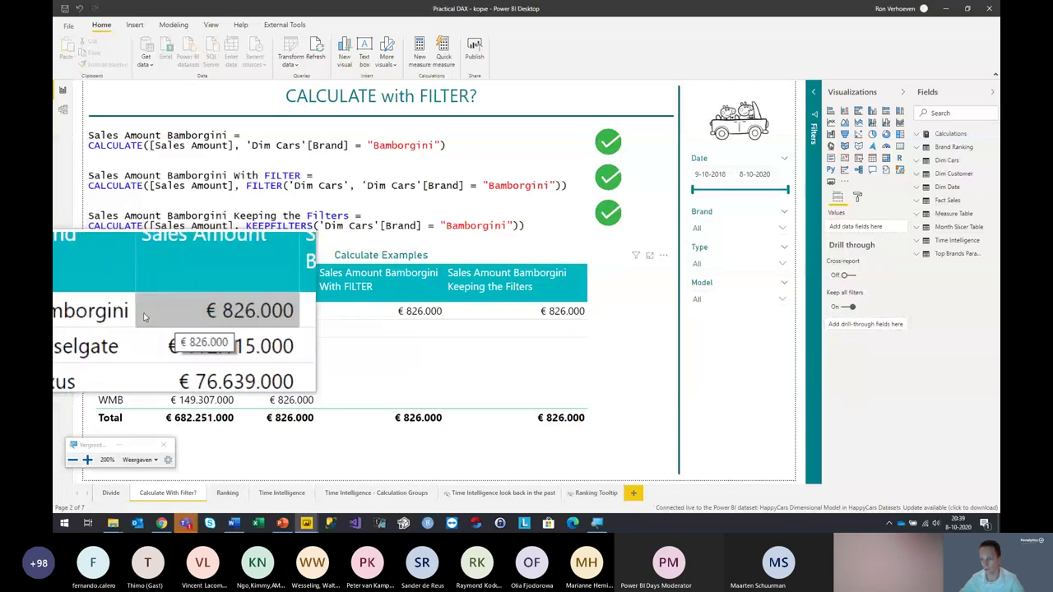
key("super+Escape")
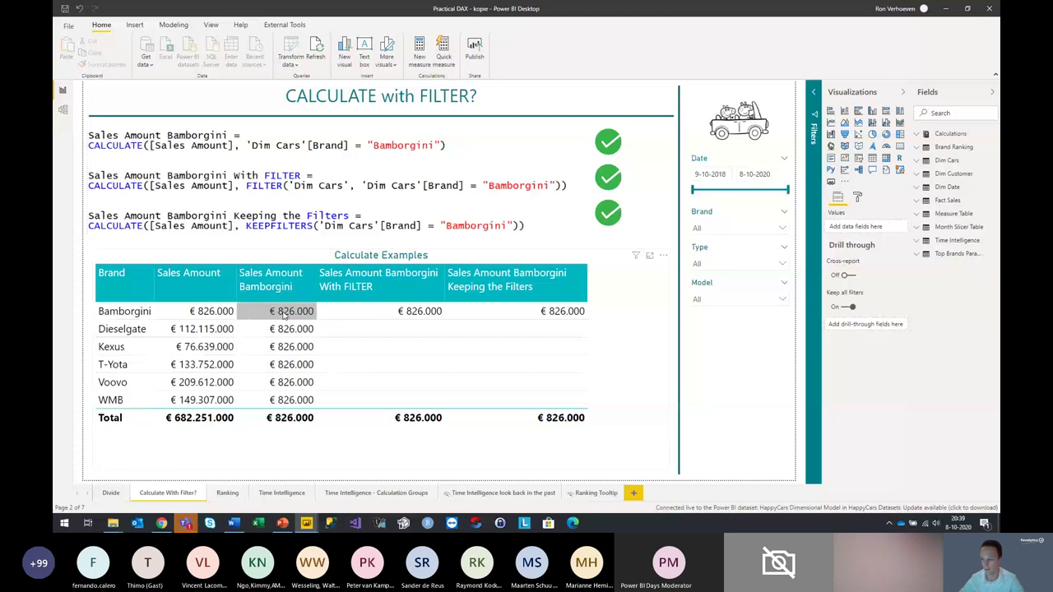
key("super+plus")
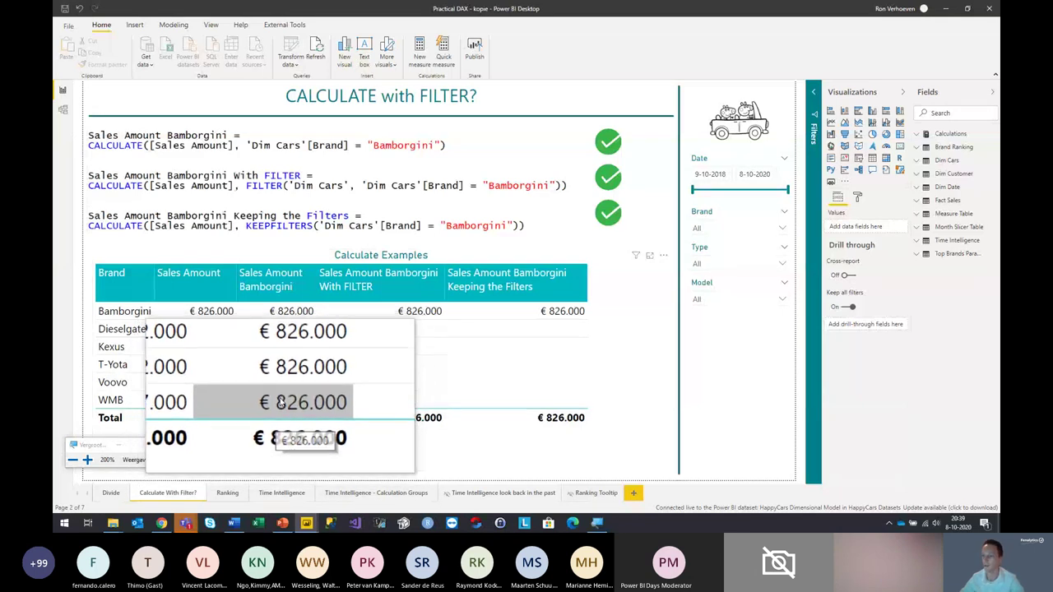
key("super+Escape")
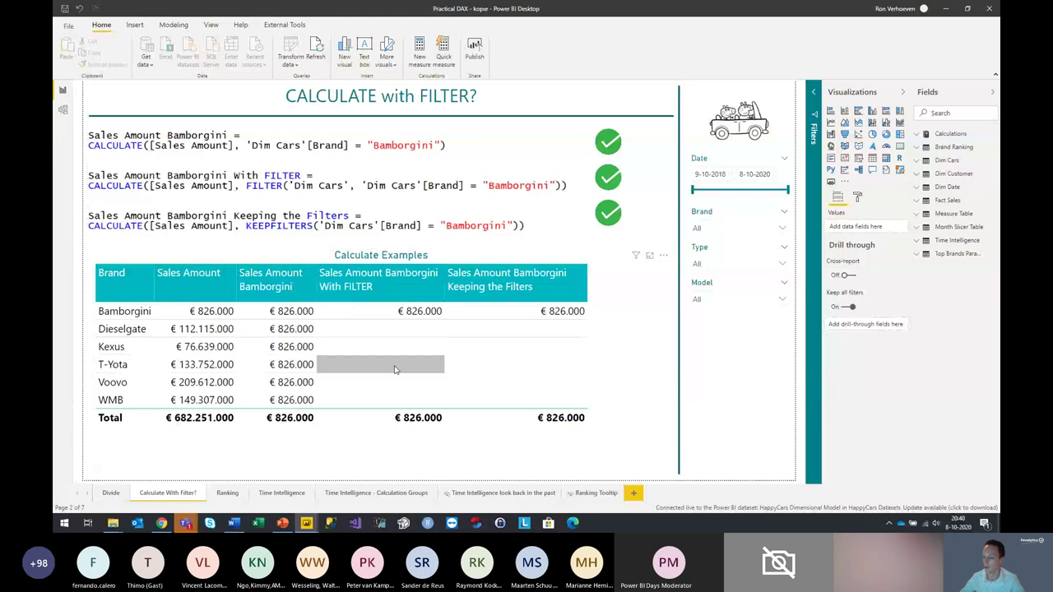
Show the Ranking page and select the Variable Brand Ranking - Sales Amount pie chart
left_click(228, 493)
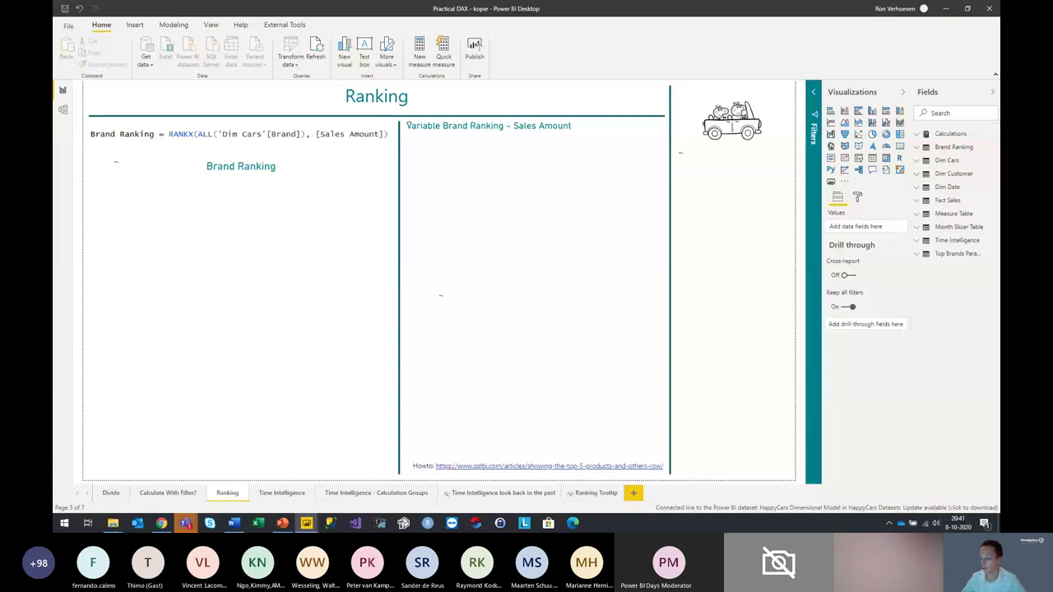
left_click(187, 494)
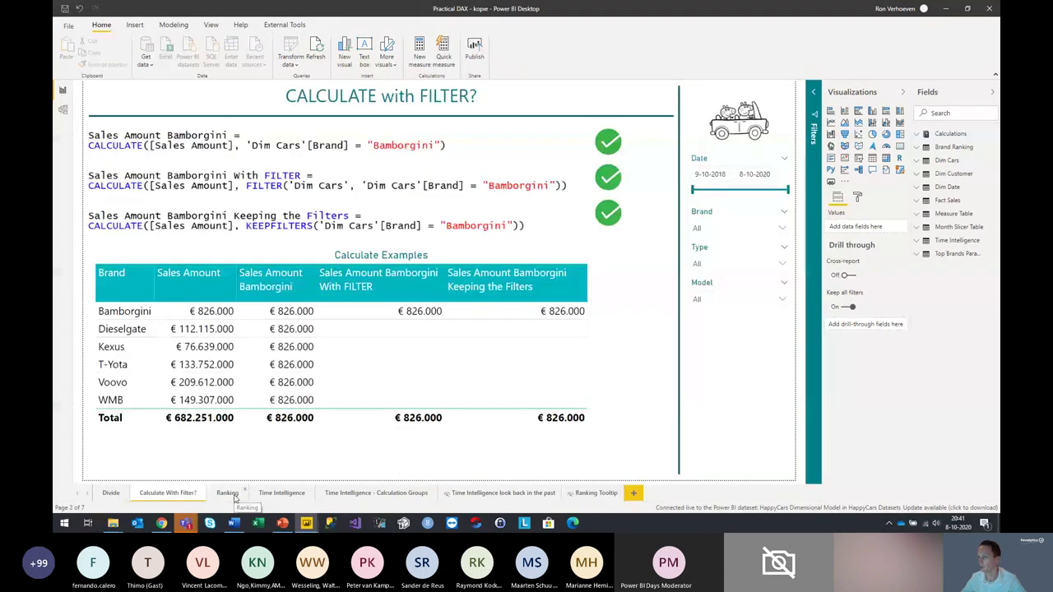
left_click(227, 494)
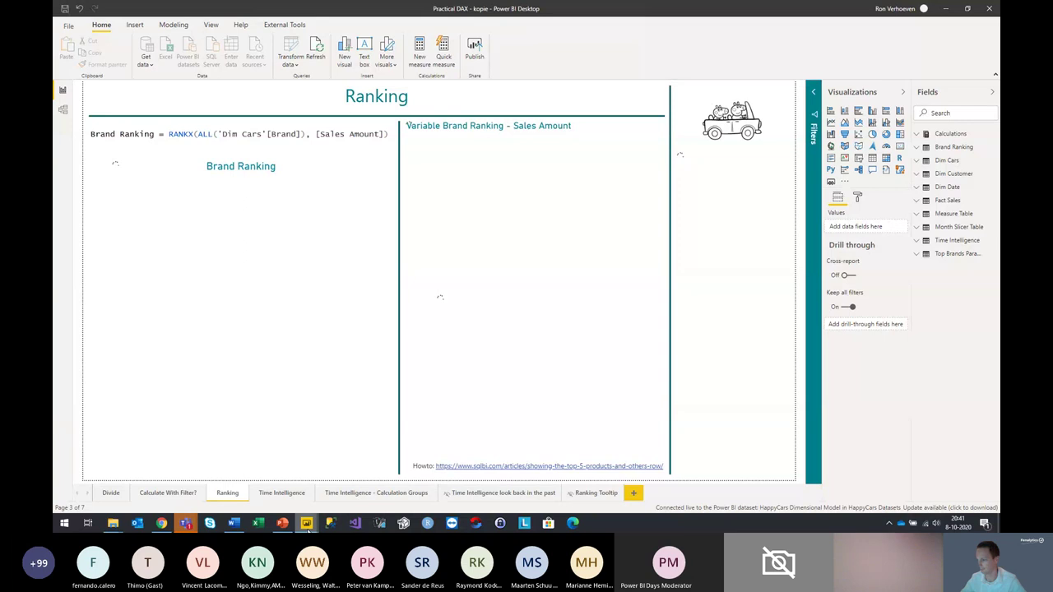
mouse_move(308, 530)
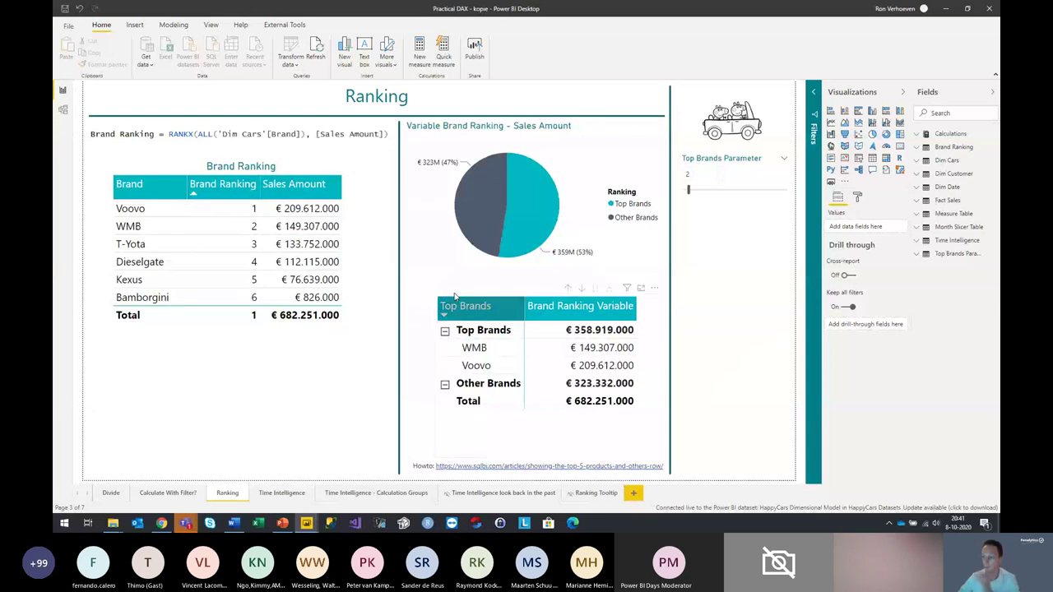
left_click(572, 160)
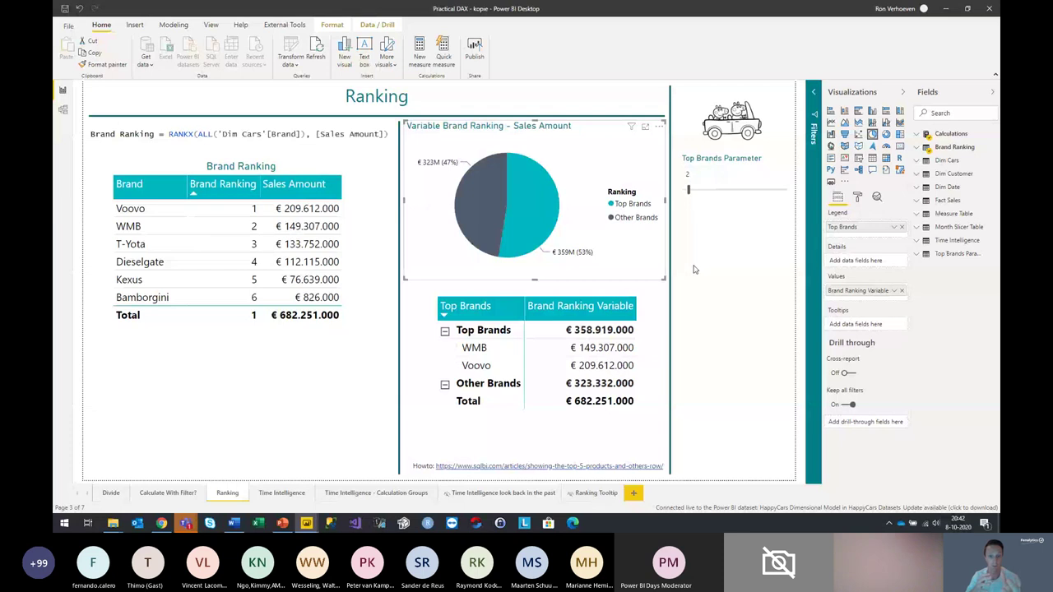
Set the Top Brands Parameter slicer to 3 and inspect the Top Brands slice of the pie chart
left_click(709, 174)
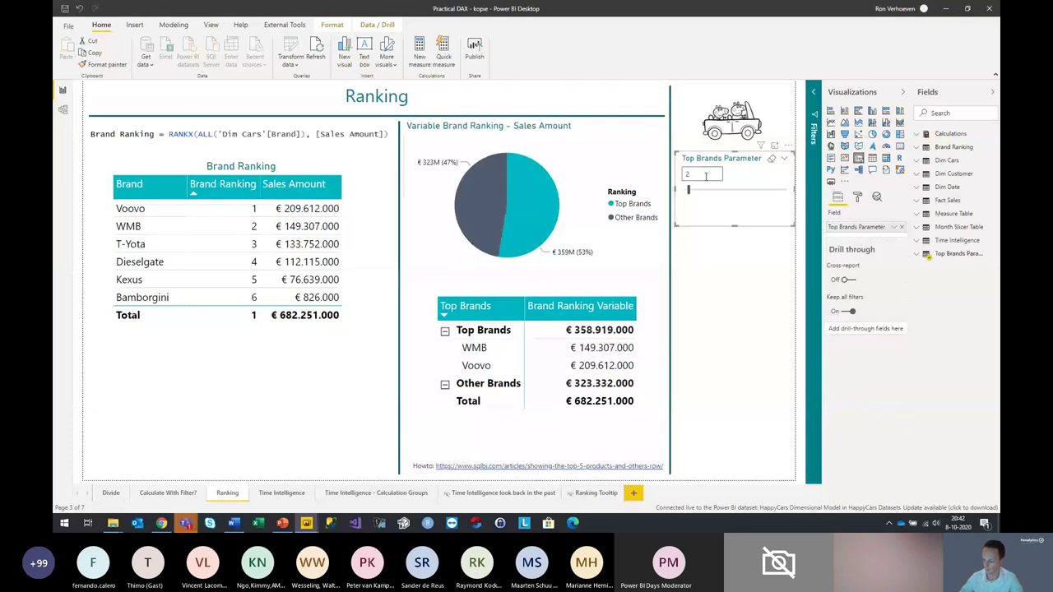
key("super+plus")
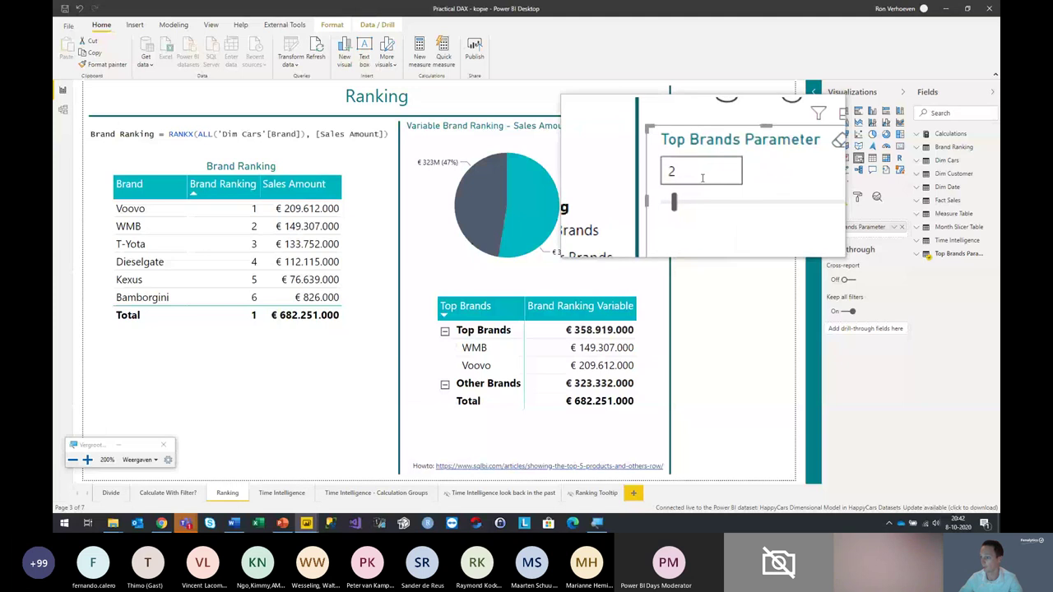
key("super+Escape")
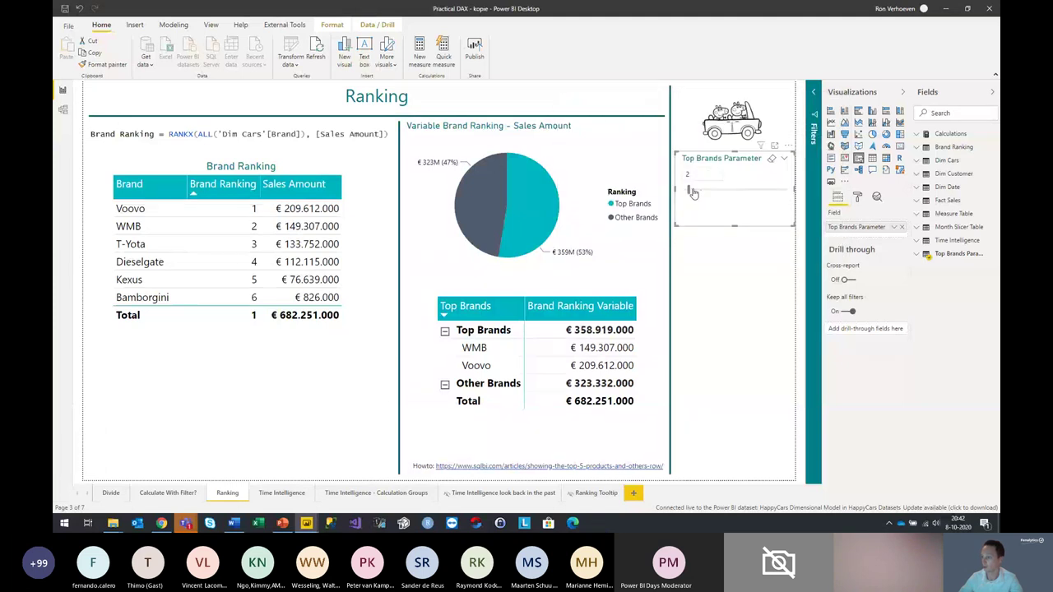
left_click_drag(693, 193, 695, 192)
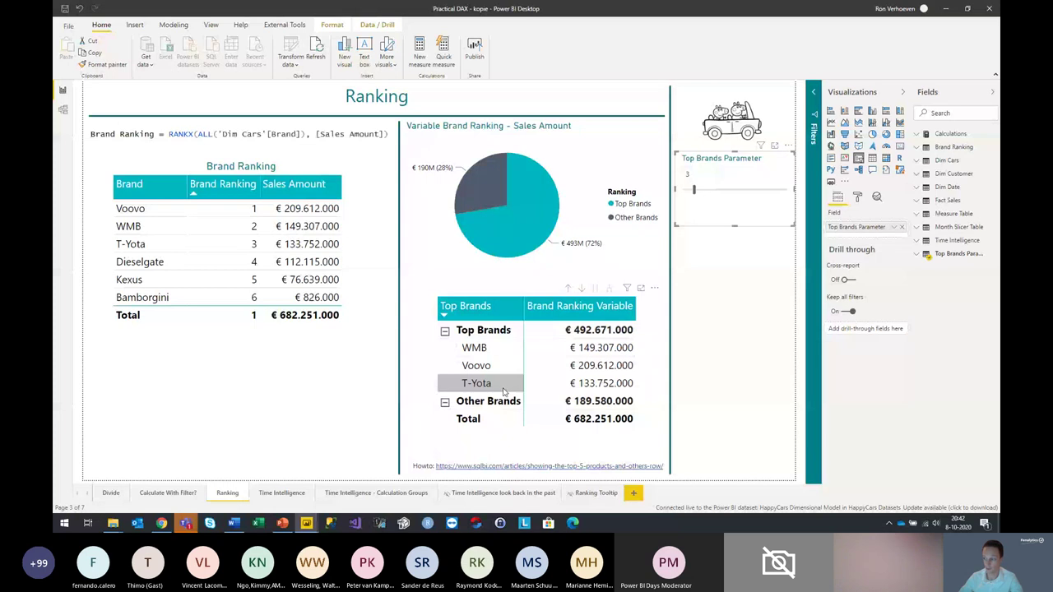
mouse_move(493, 235)
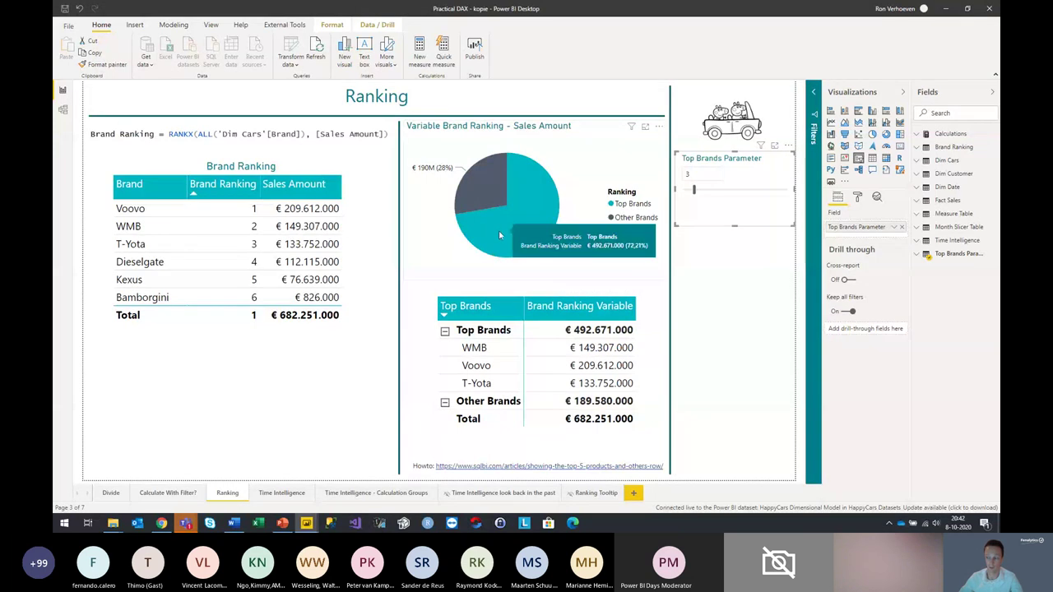
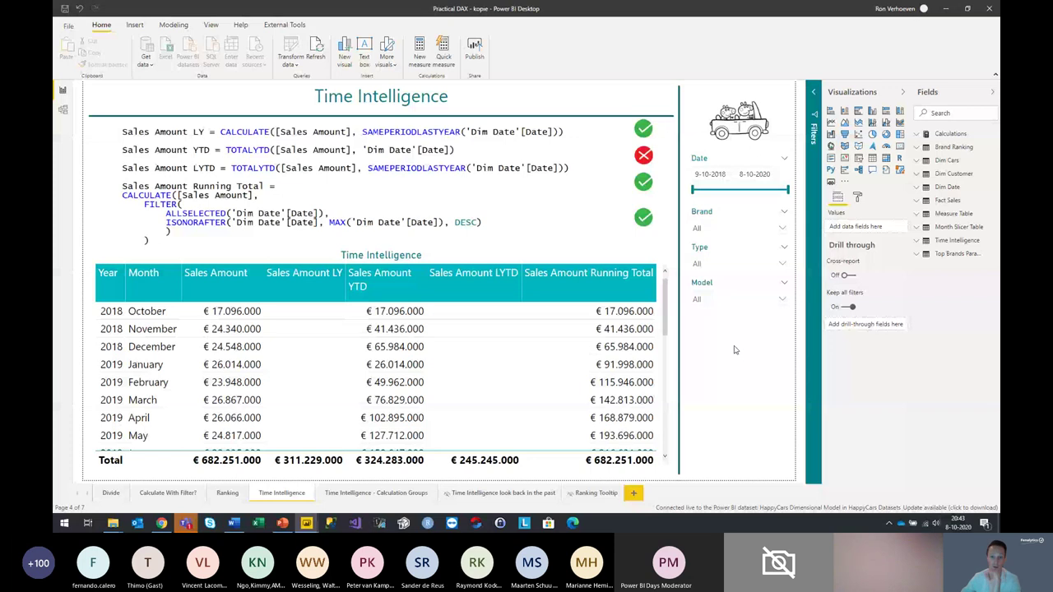
Show the Time Intelligence - Calculation Groups page and reveal the full name of the Time Calculation field in the Time Intelligence table
key("ctrl+Page_Down")
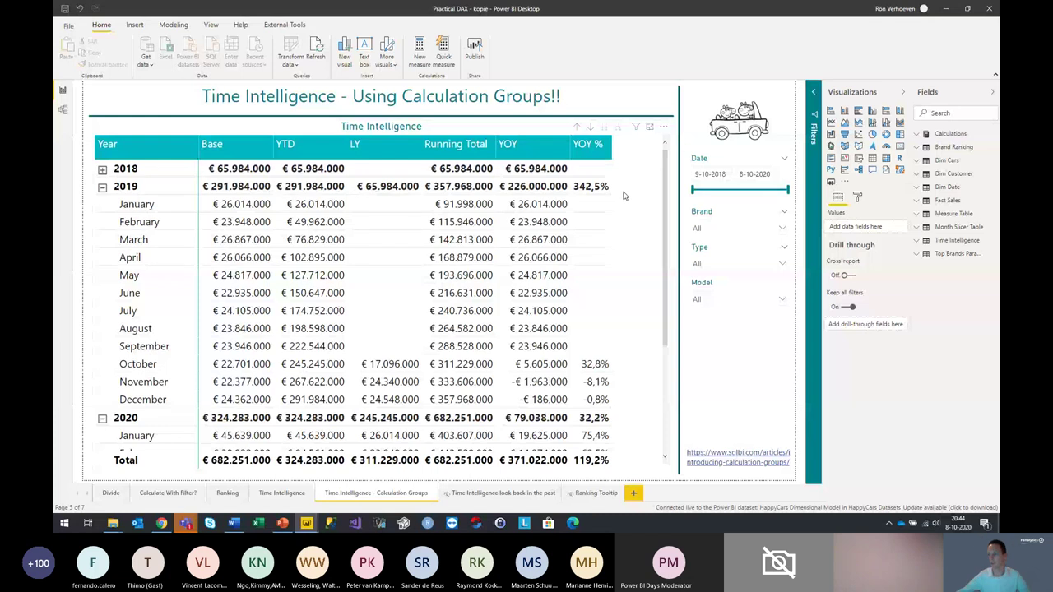
left_click(516, 126)
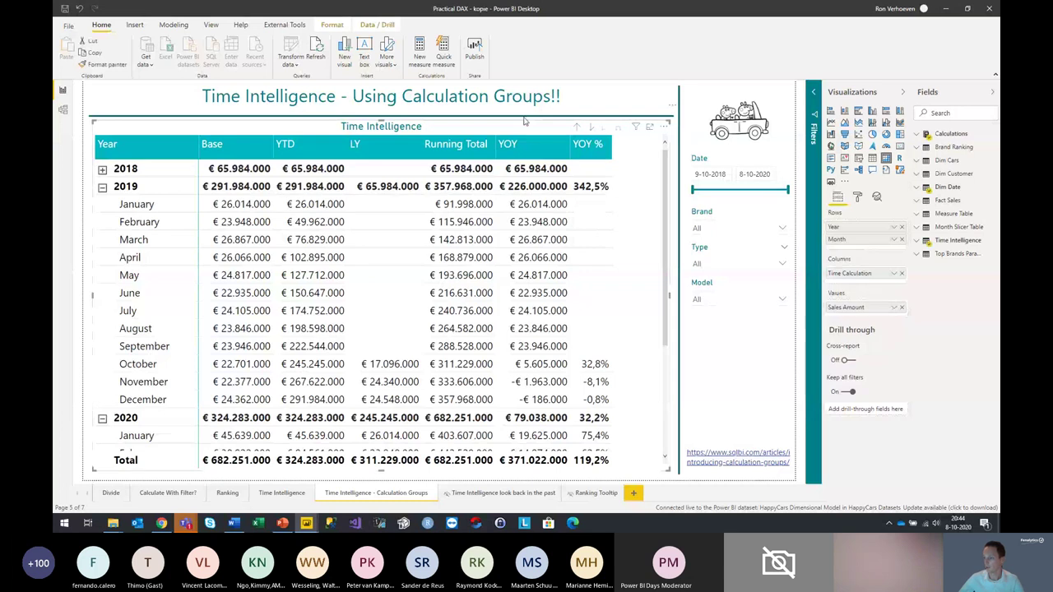
left_click(926, 240)
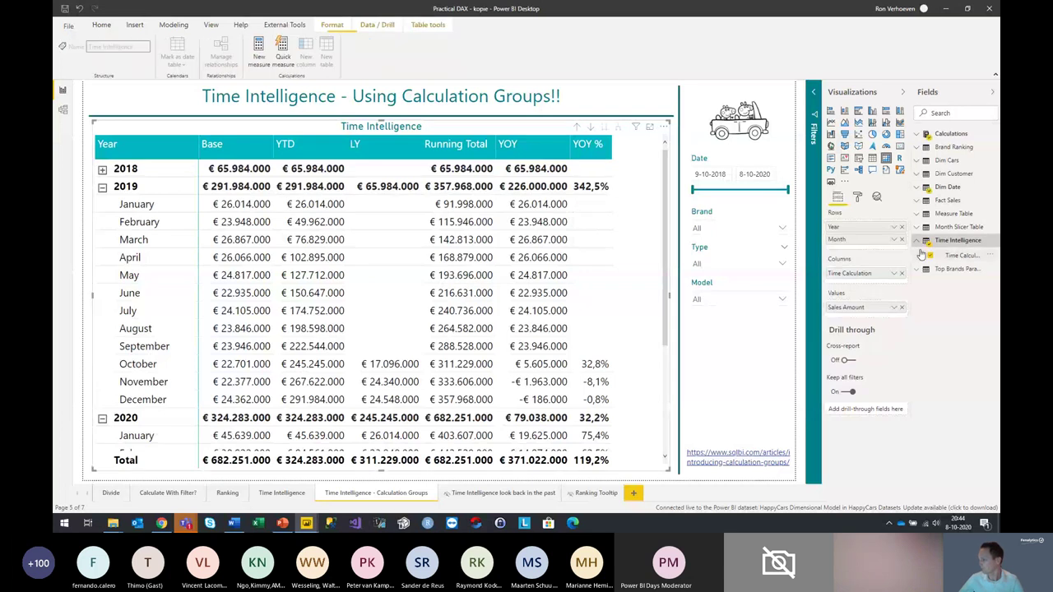
left_click_drag(911, 251, 867, 252)
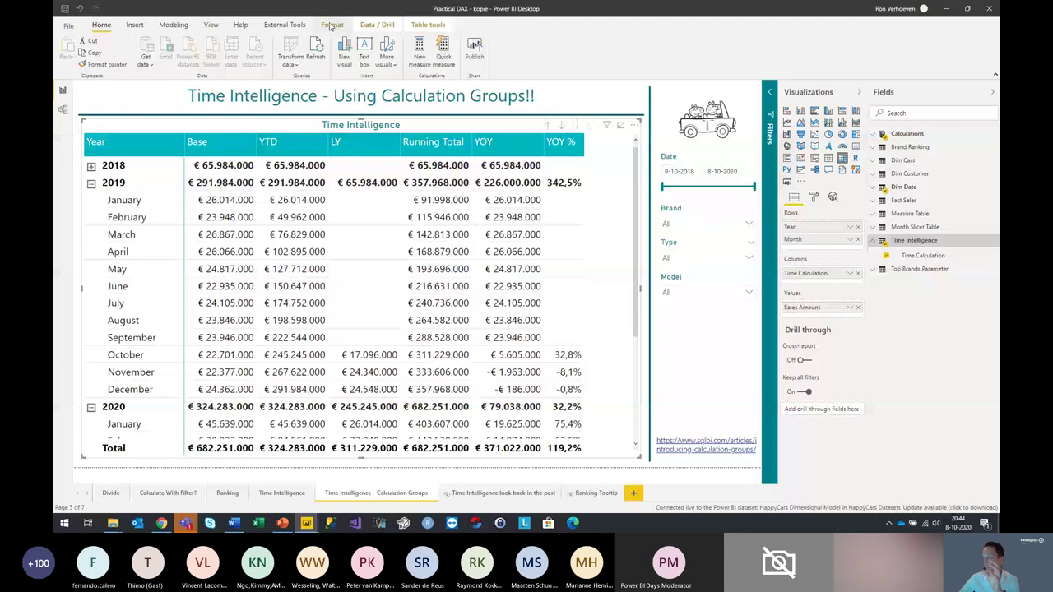
Switch to the HappyCars Dimensional Model - kopie file and open its model in Tabular Editor
left_click(284, 24)
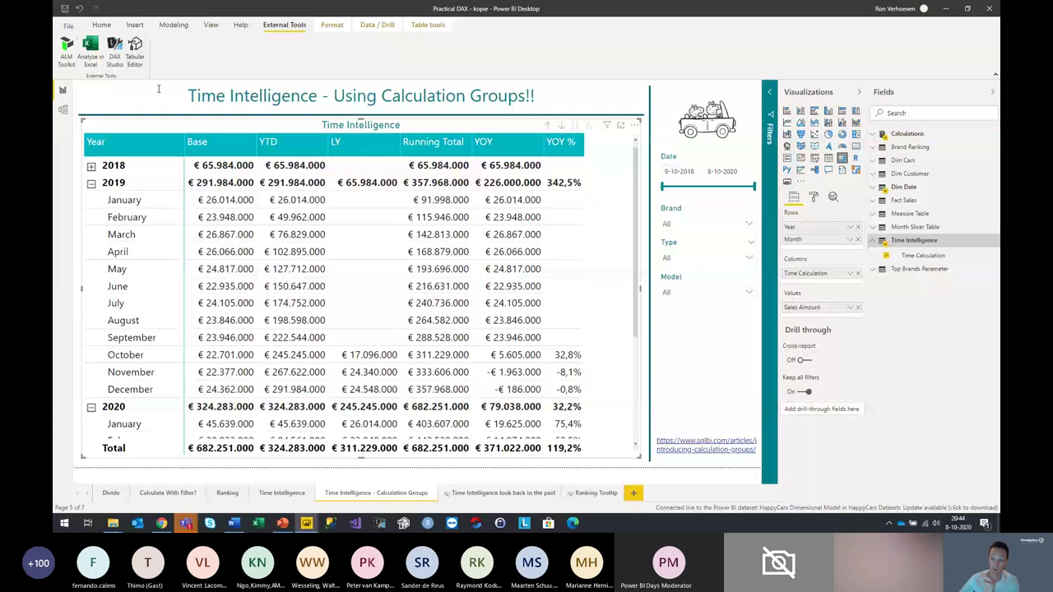
left_click(136, 49)
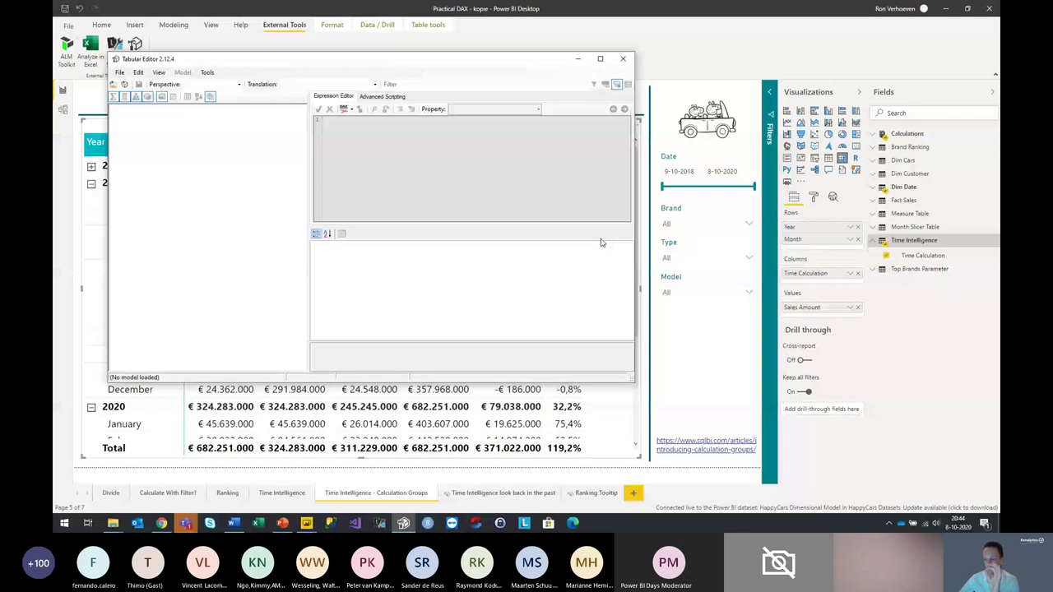
key("alt+Tab")
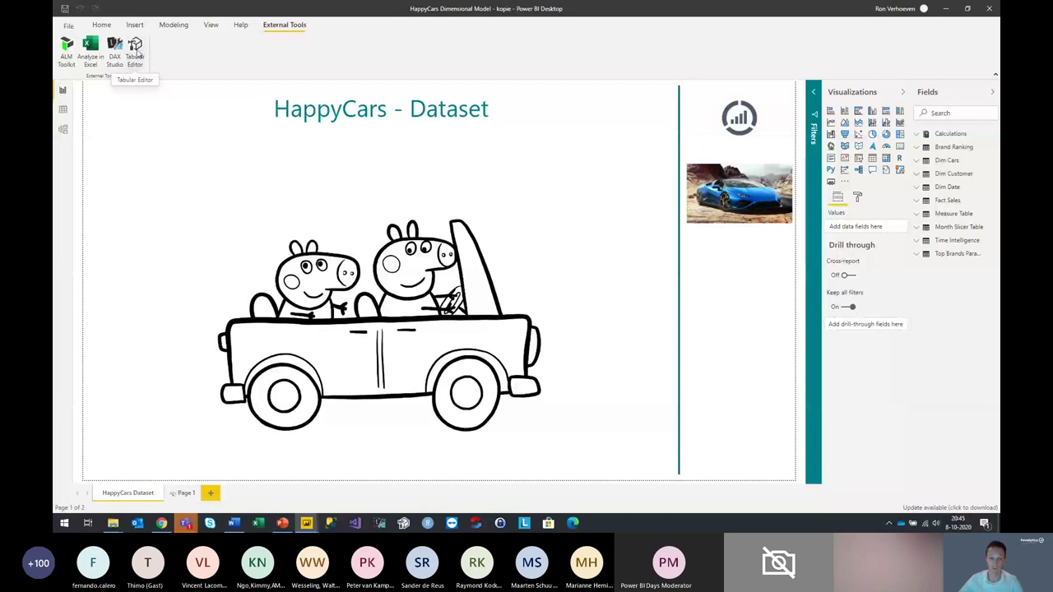
left_click(136, 49)
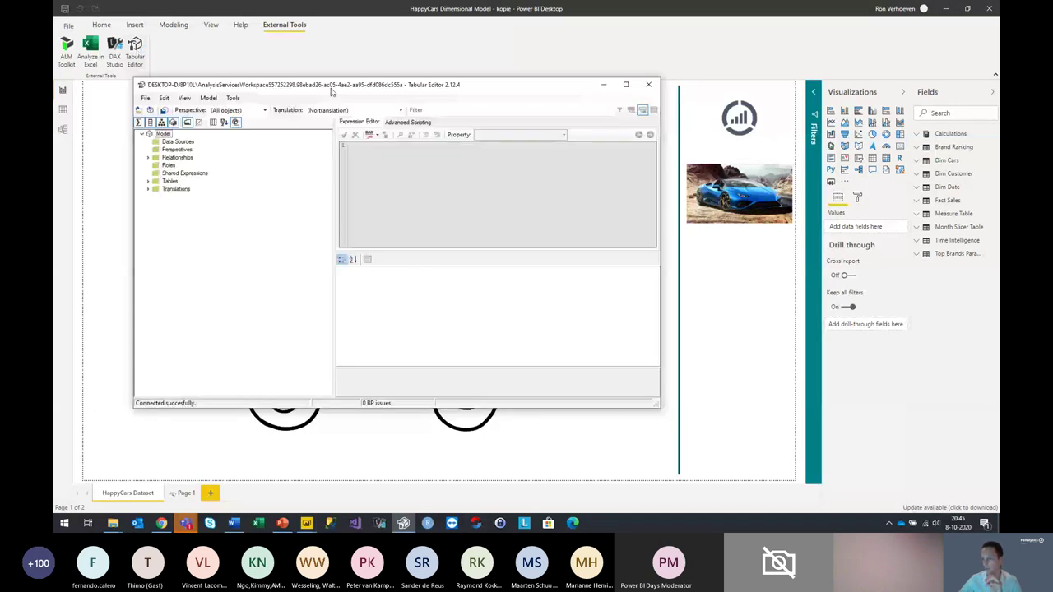
left_click_drag(331, 92, 412, 109)
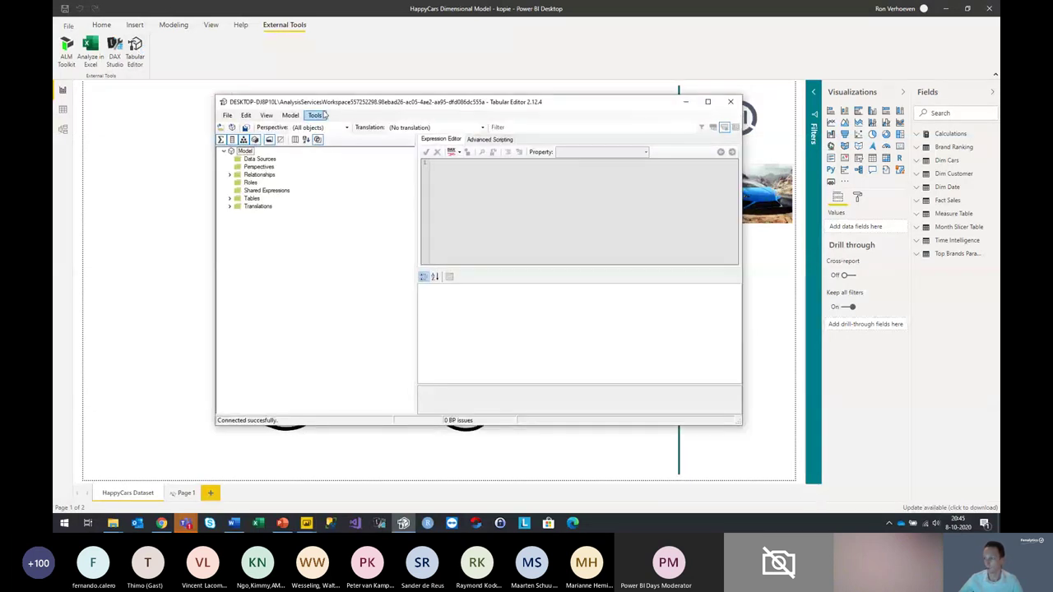
Create a new calculation group named Time Based Intelligence Group among the model's tables
left_click(251, 199)
left_click(230, 198)
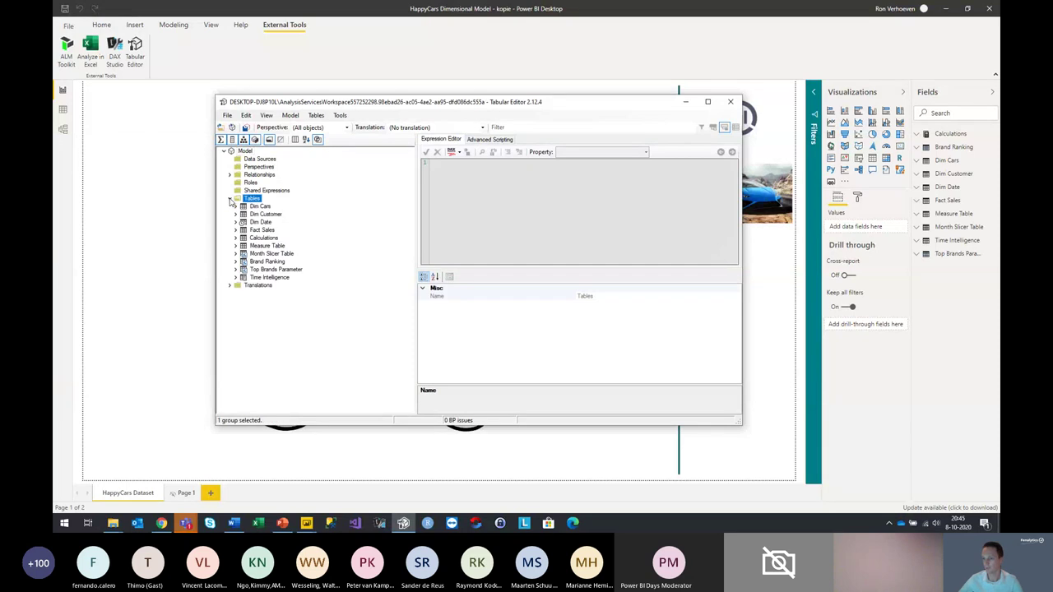
key("super+plus")
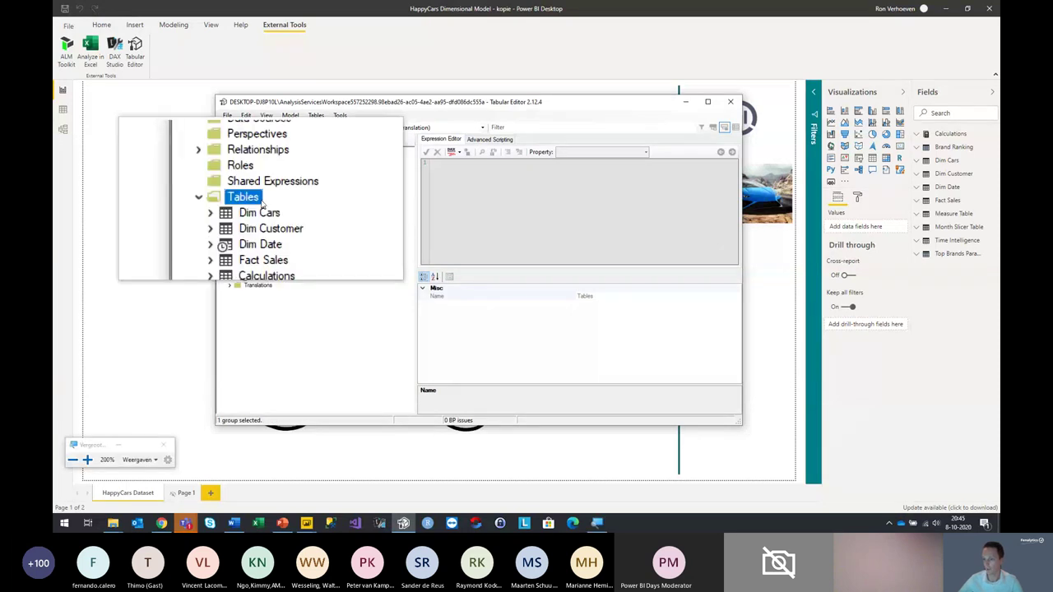
right_click(259, 203)
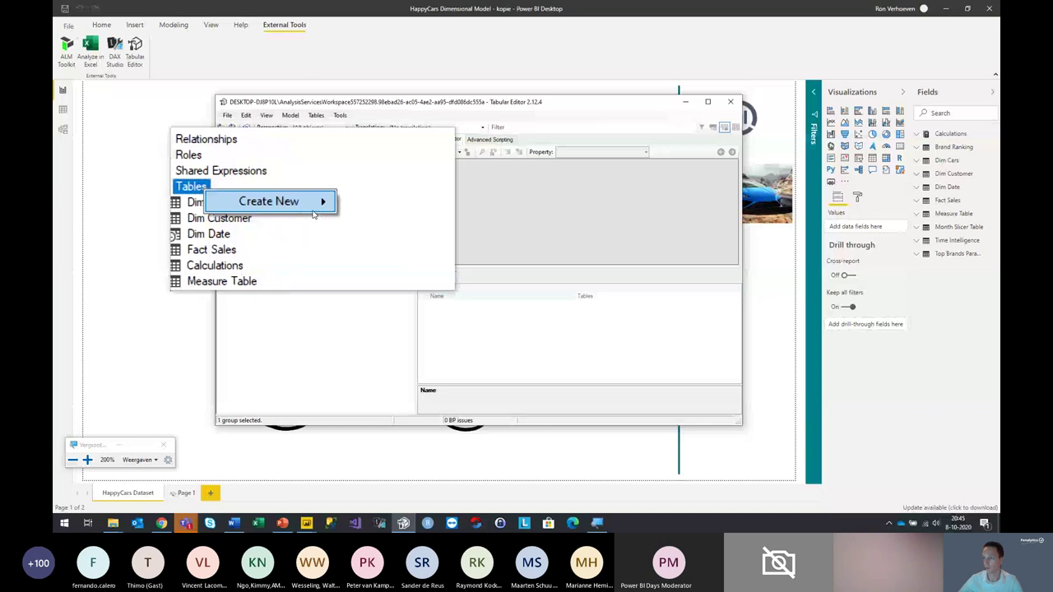
mouse_move(313, 214)
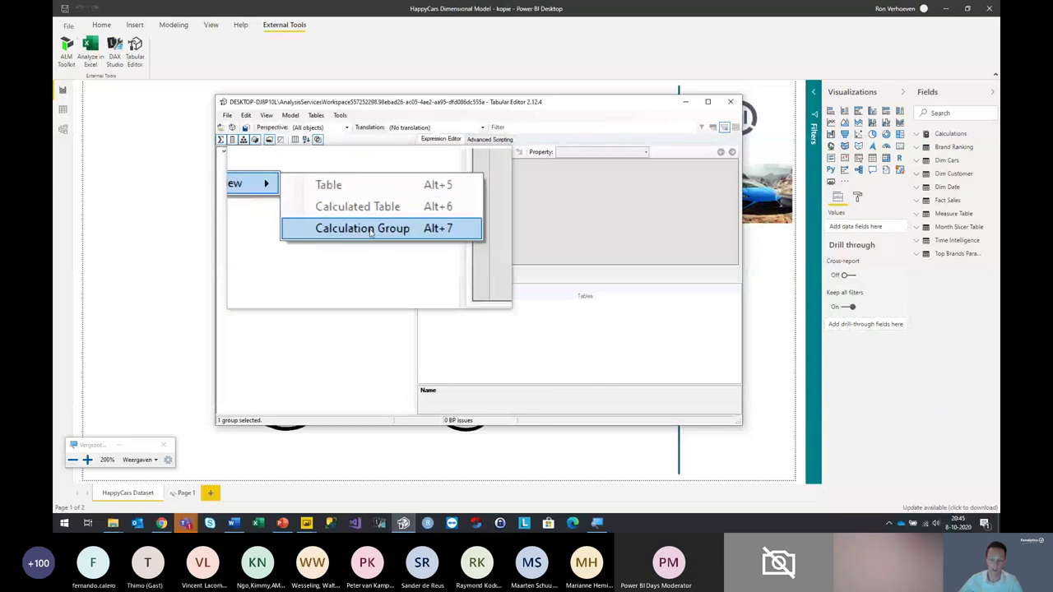
left_click(369, 233)
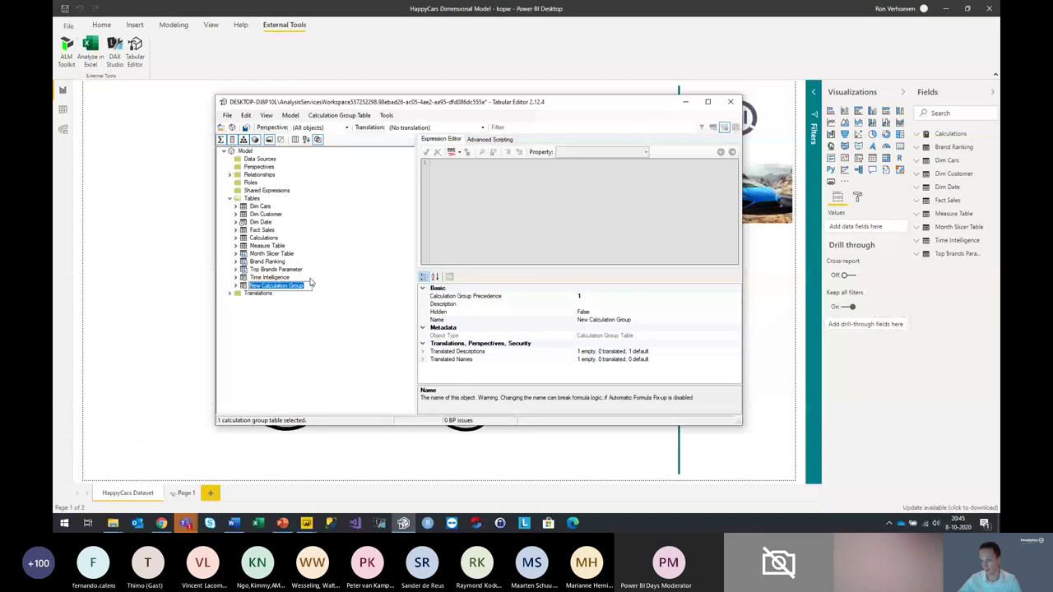
type("Time")
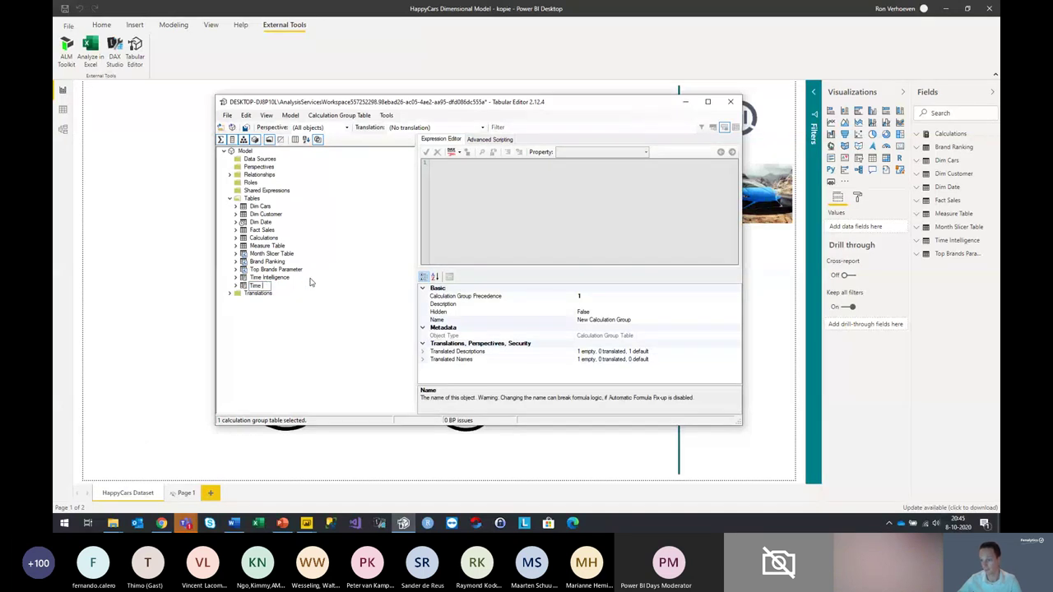
type(" Based Inte")
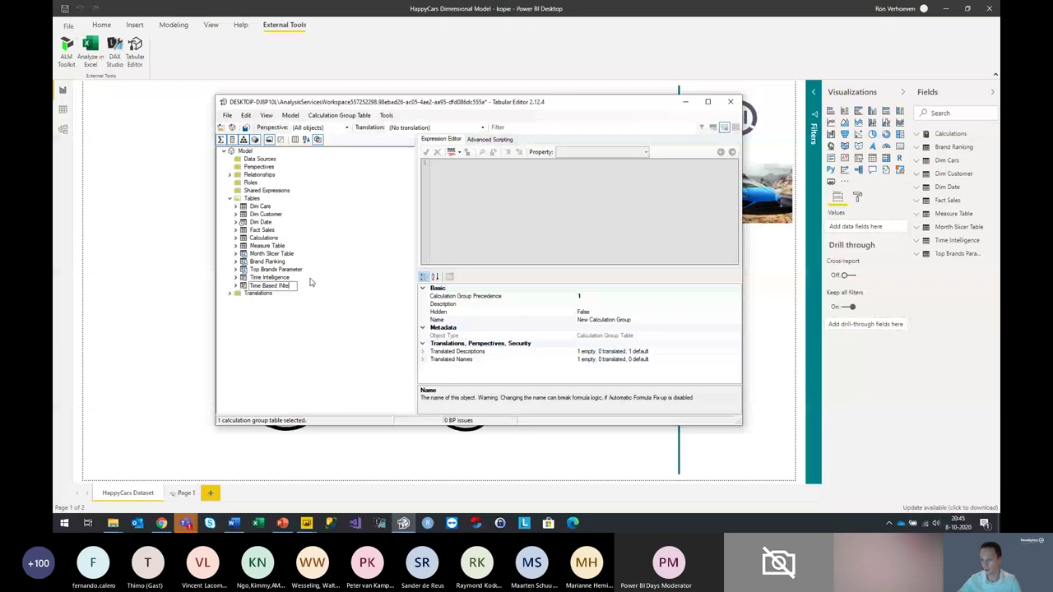
type("lligence Group")
key("Return")
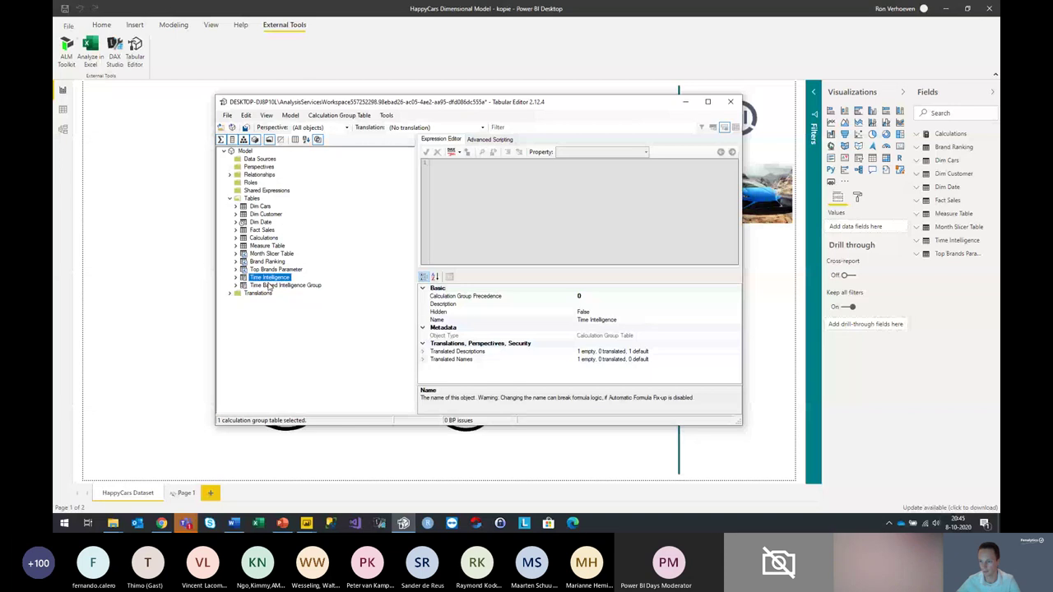
Rename the Name column of the Time Based Intelligence Group to Time Calculation
double_click(272, 285)
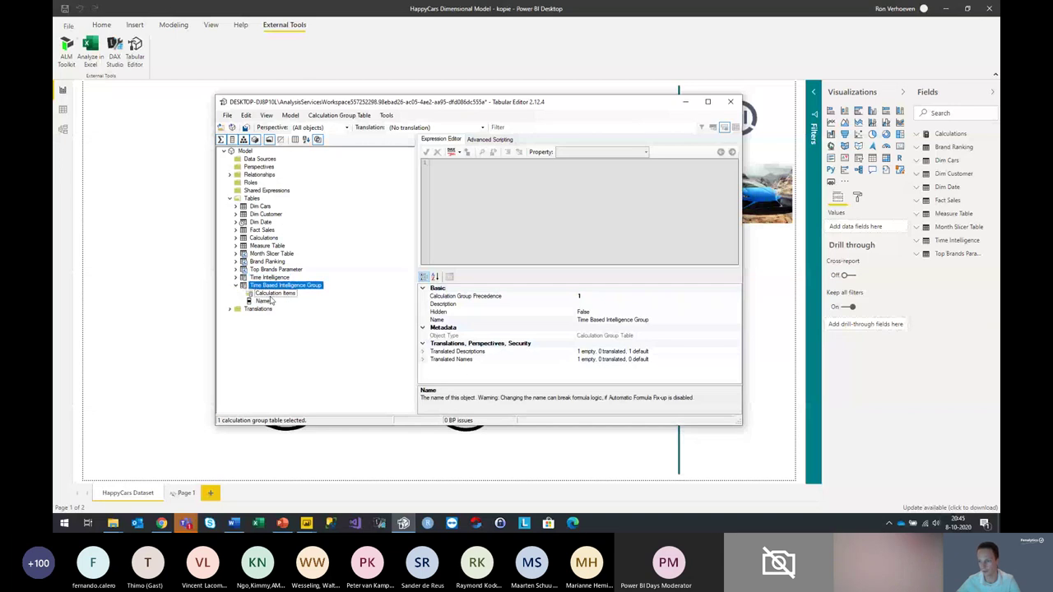
left_click(272, 294)
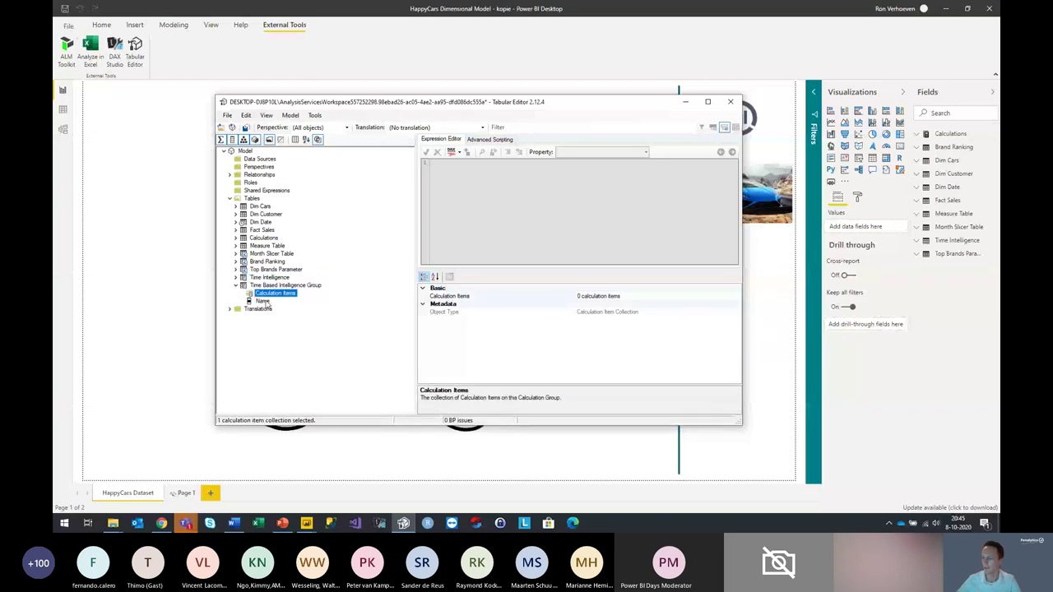
left_click(261, 301)
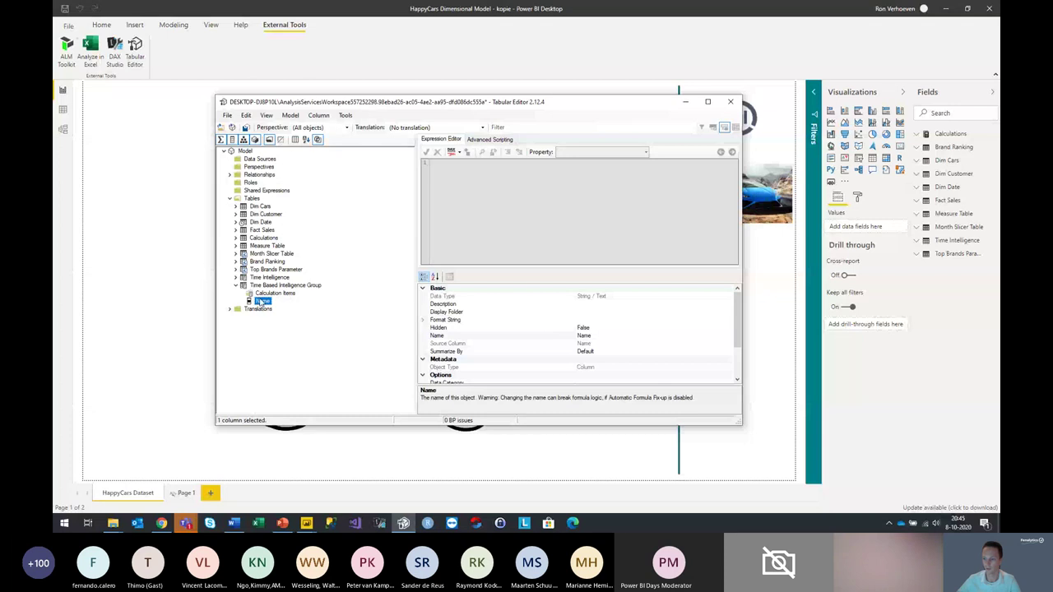
key("super+plus")
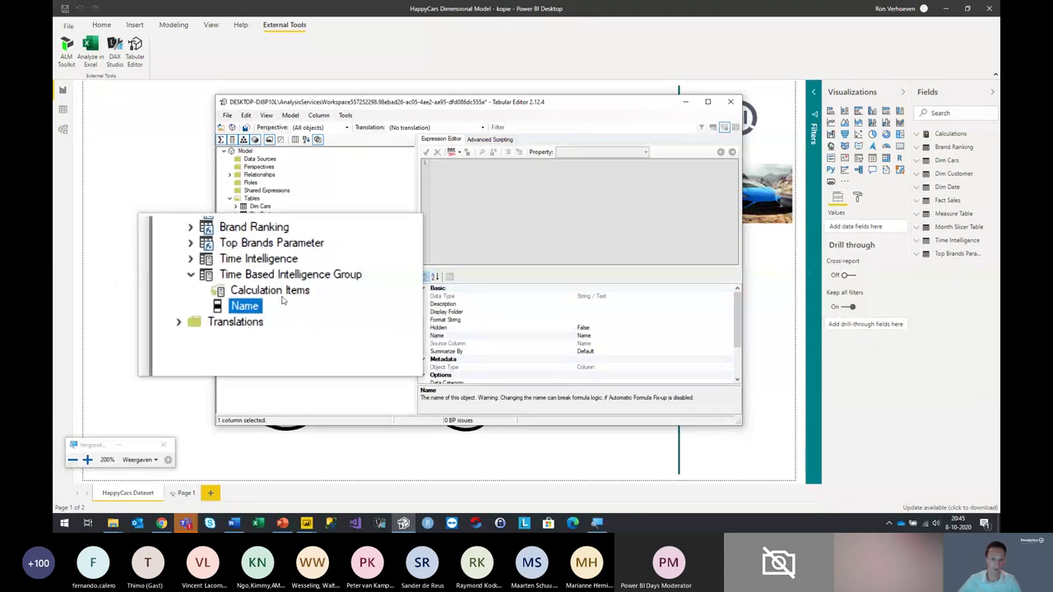
key("shift+alt+Left")
key("shift+alt+Up")
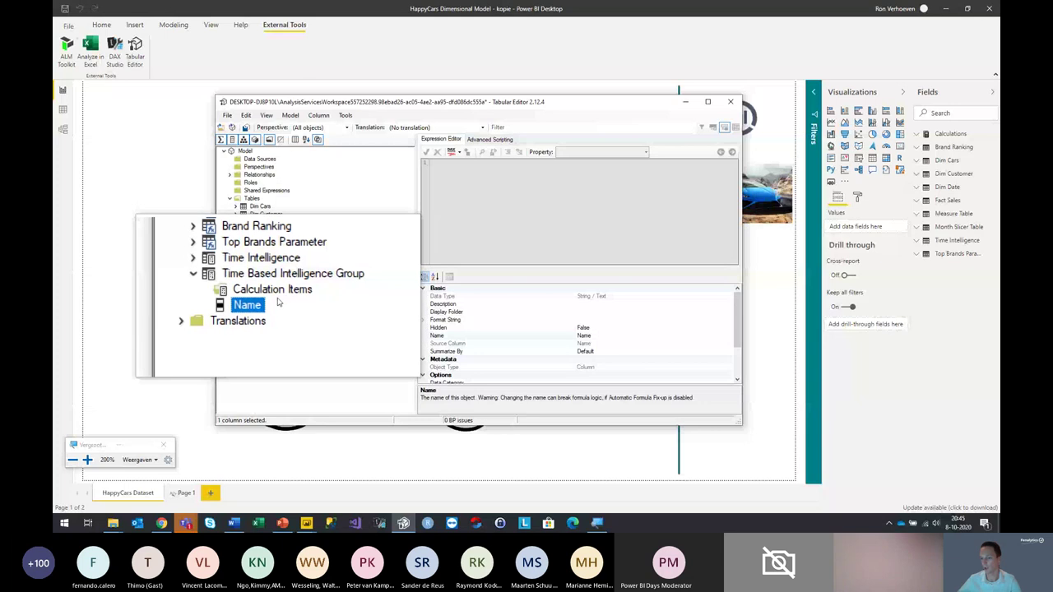
key("super+Escape")
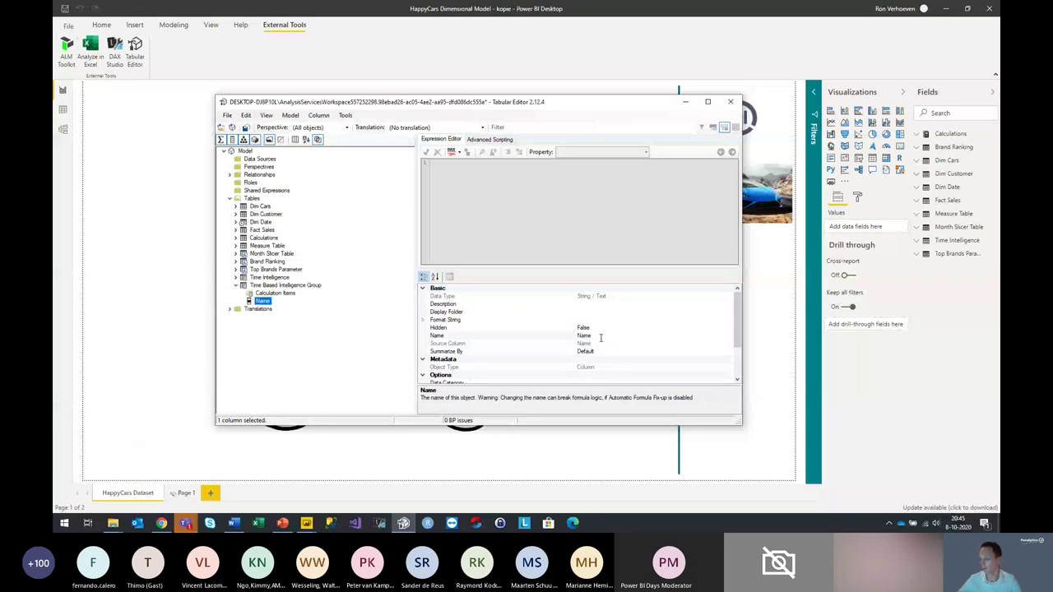
left_click(496, 336)
type("Time Cal")
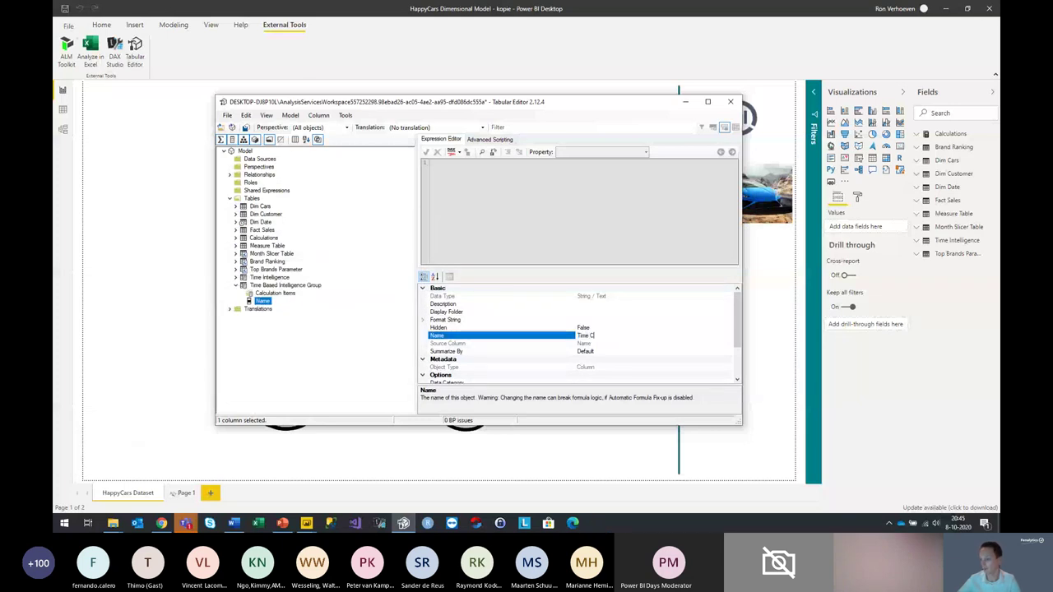
type("culation")
key("Return")
Enlarge the editor window and copy the expression of the Base calculation item in the existing Time Intelligence group
left_click(236, 278)
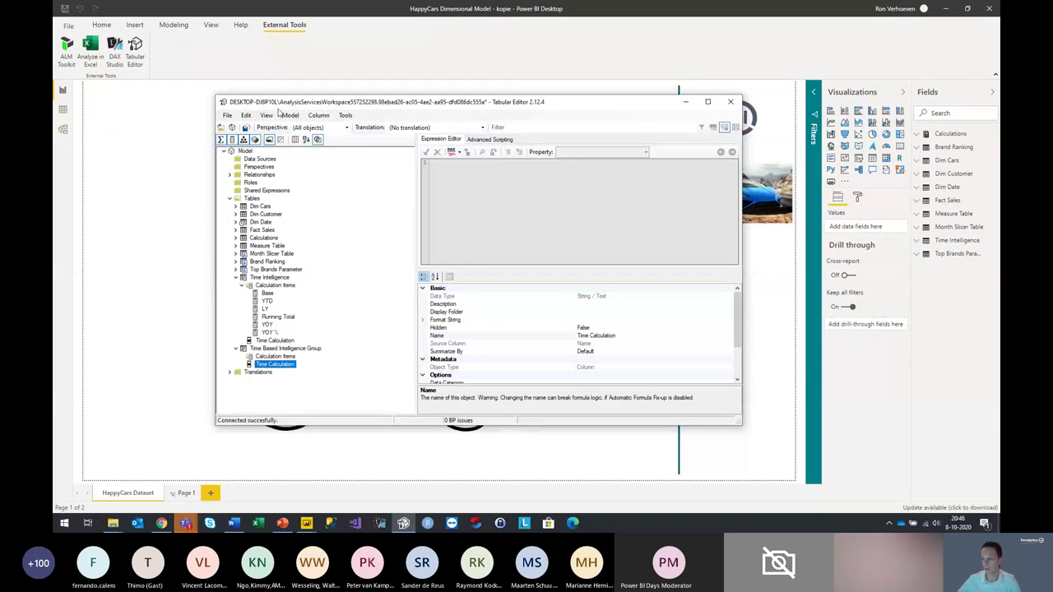
left_click_drag(281, 109, 248, 101)
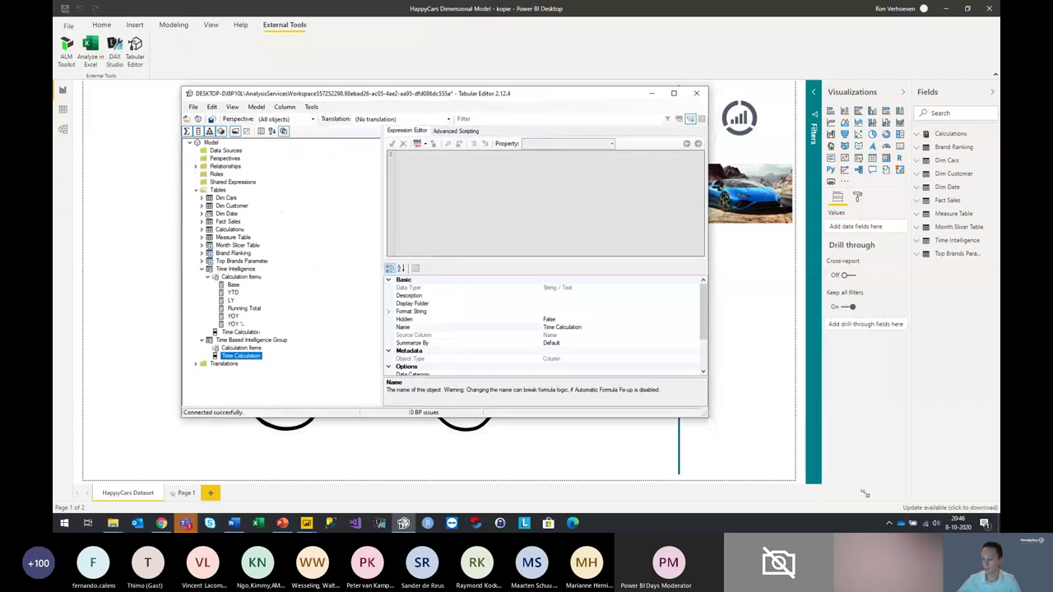
left_click_drag(864, 494, 879, 499)
left_click(339, 285)
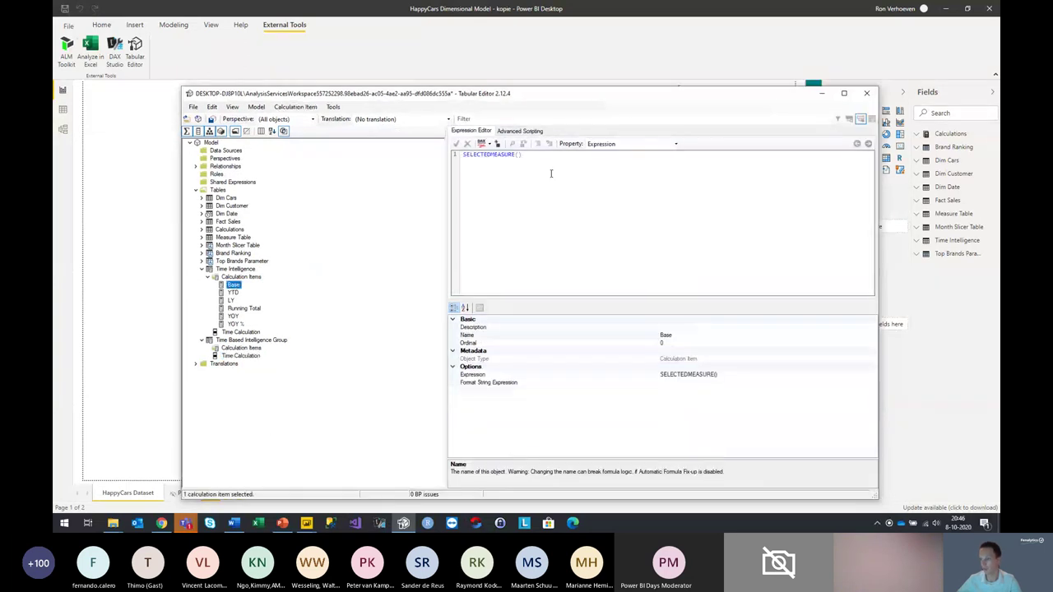
key("super+plus")
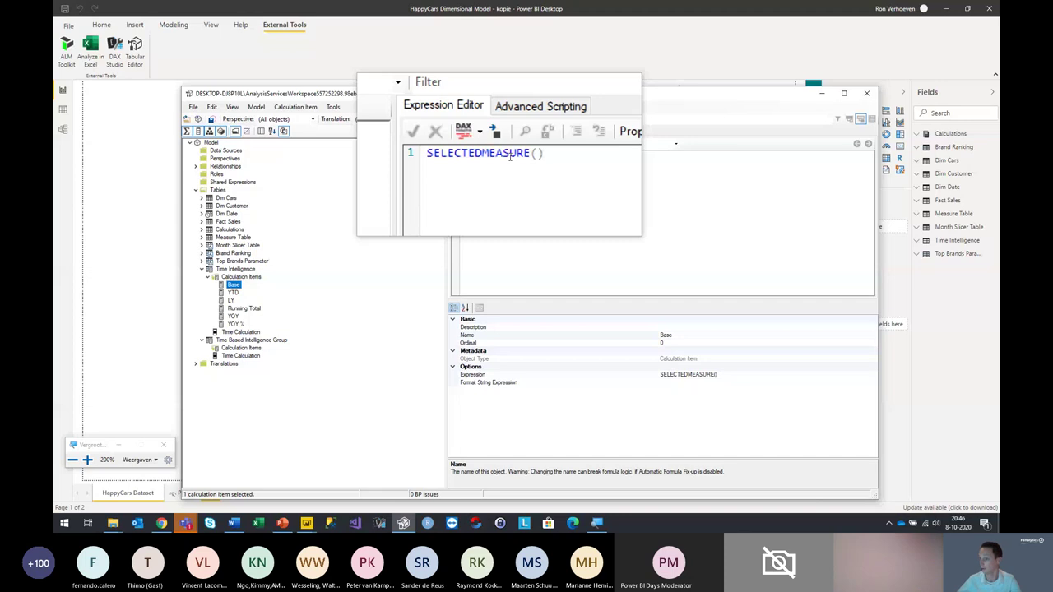
key("super+Escape")
key("ctrl+a")
key("ctrl+c")
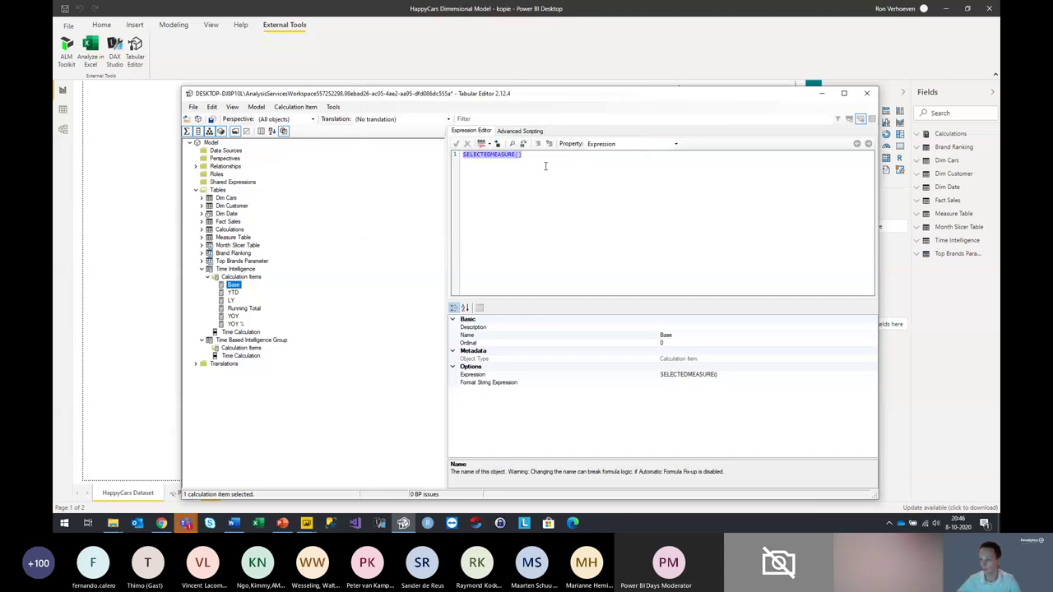
Create a calculation item named Base in the Time Based Intelligence Group with the copied expression SELECTEDMEASURE()
right_click(247, 348)
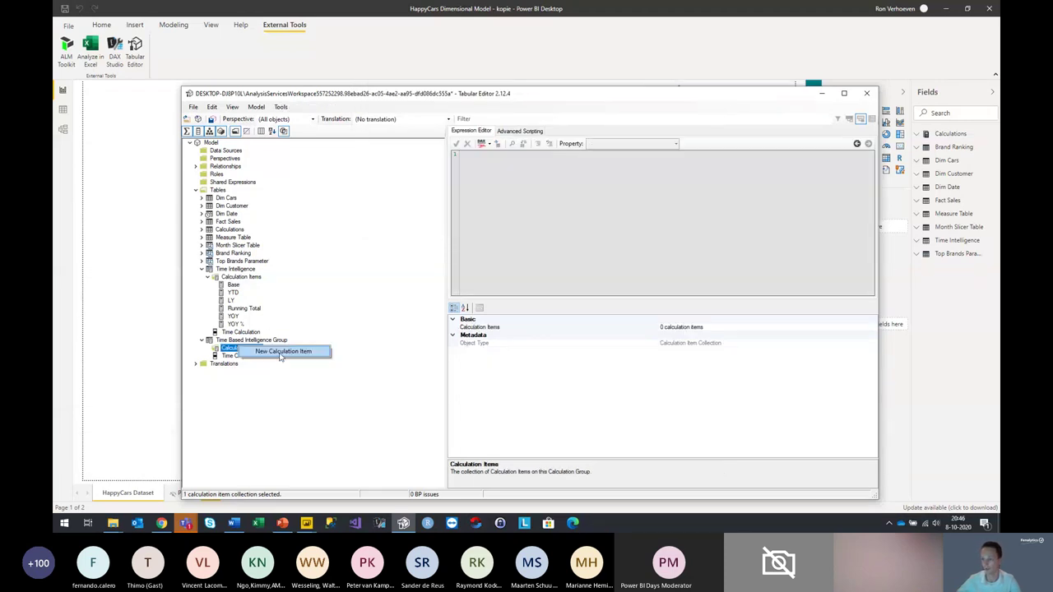
left_click(280, 352)
left_click(592, 195)
key("ctrl+v")
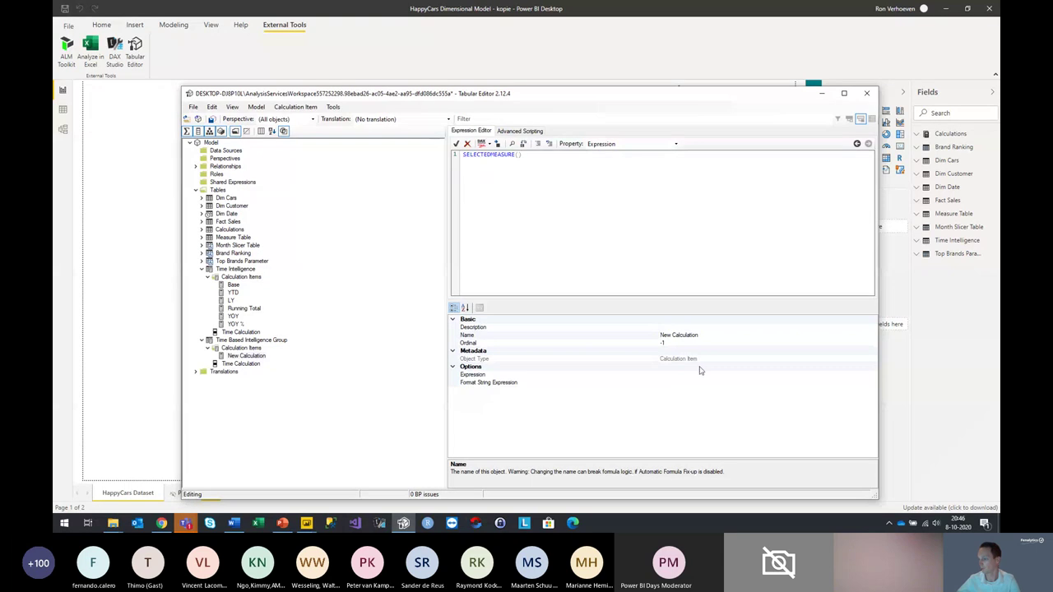
left_click(568, 332)
type("B")
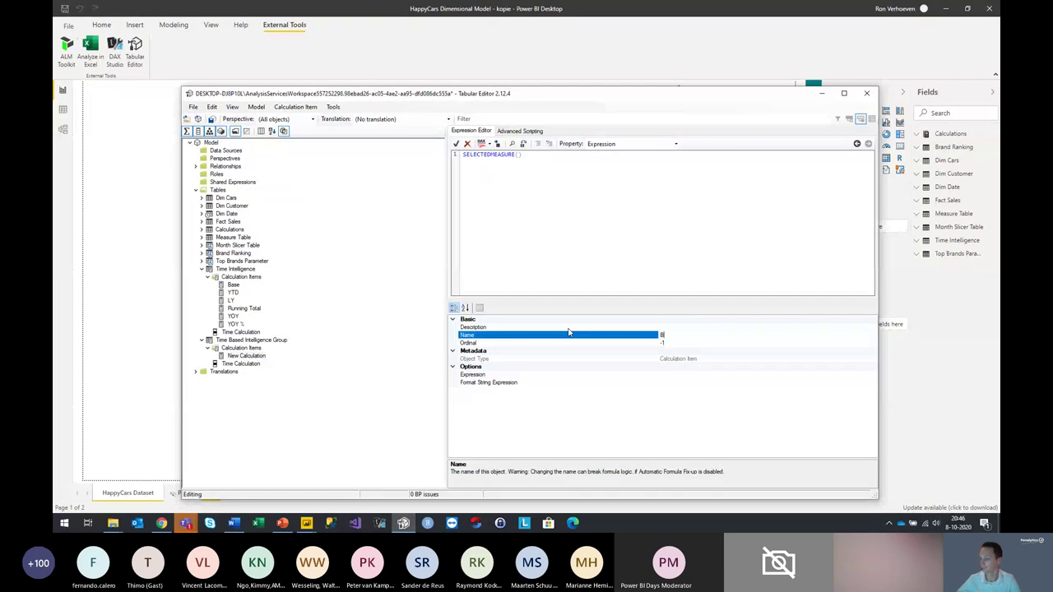
type("ase")
key("Return")
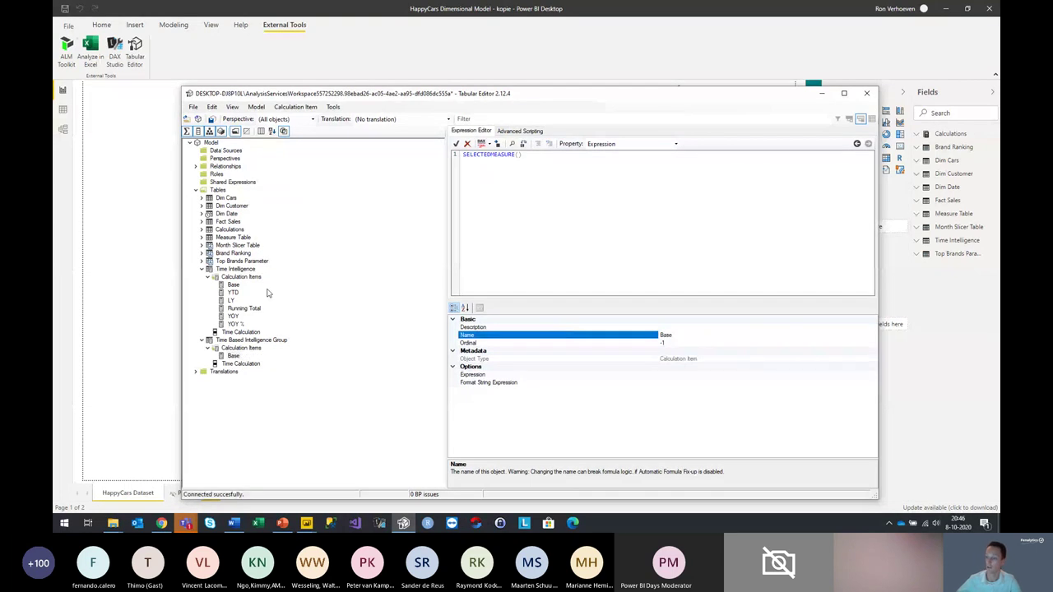
Add a YTD calculation item to the Time Based Intelligence Group, reusing the DATESYTD expression of Time Intelligence's YTD item
left_click(233, 292)
left_click(659, 210)
key("ctrl+a")
key("ctrl+c")
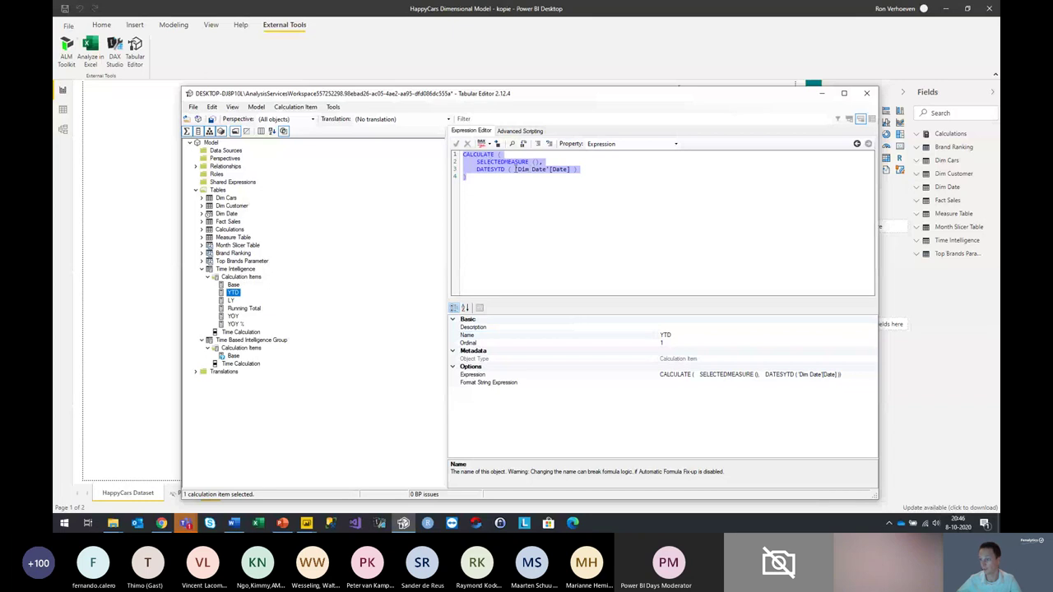
right_click(239, 348)
left_click(284, 354)
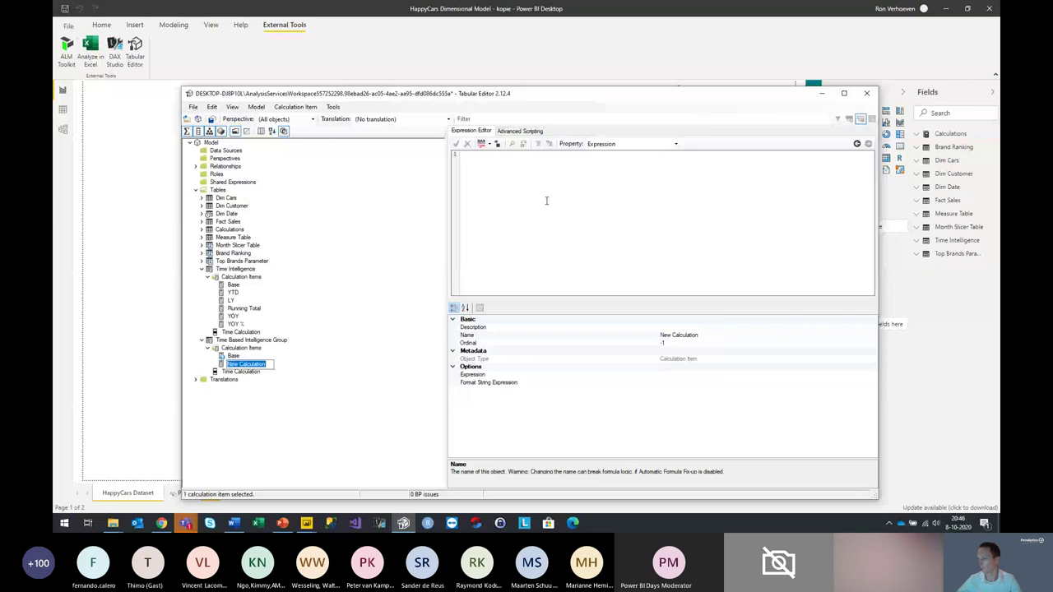
left_click(546, 198)
key("ctrl+v")
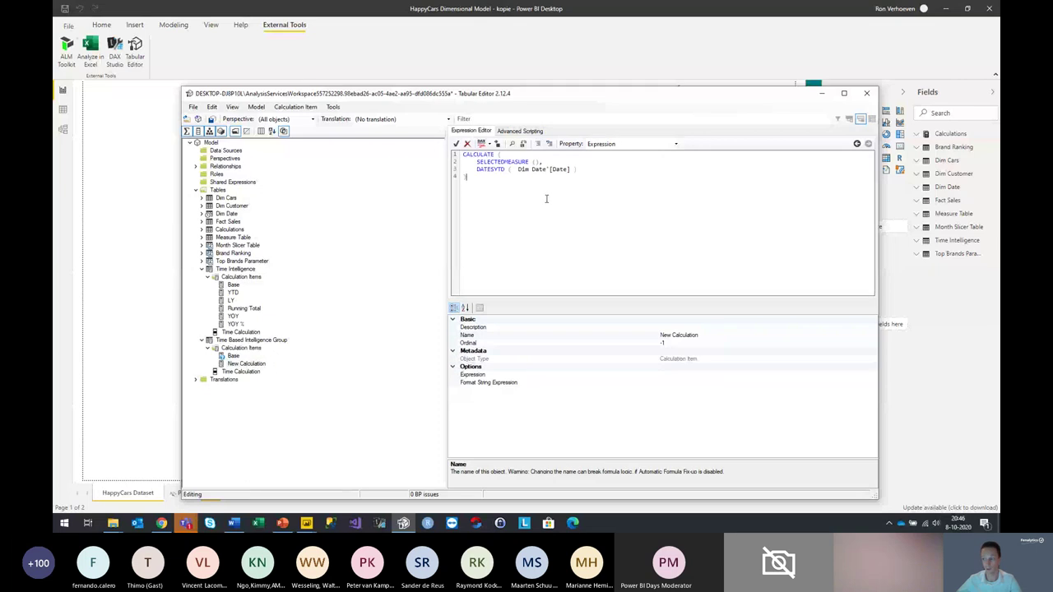
left_click(696, 335)
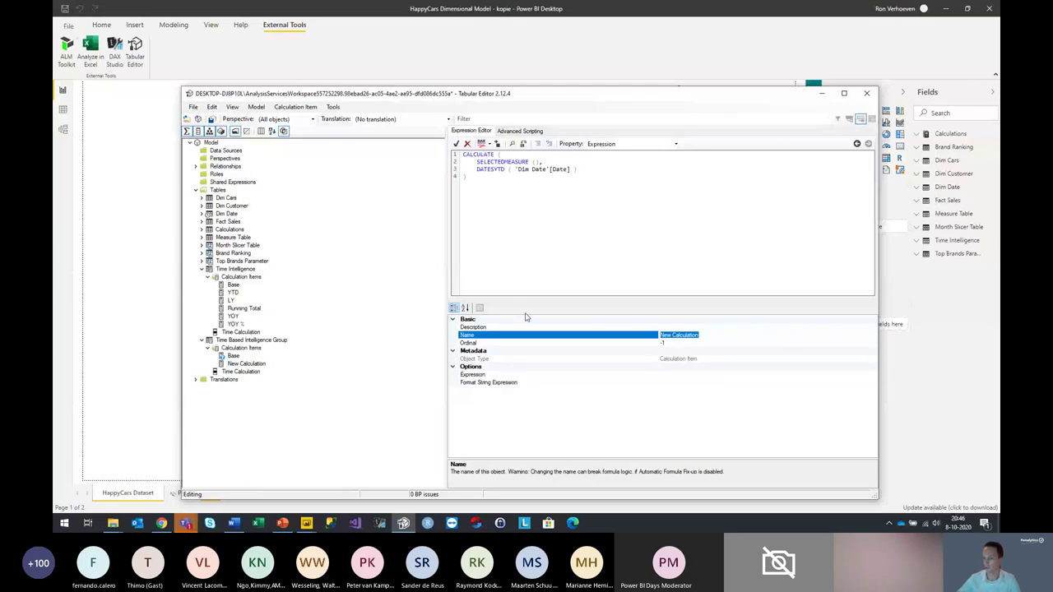
type("YTD")
key("Return")
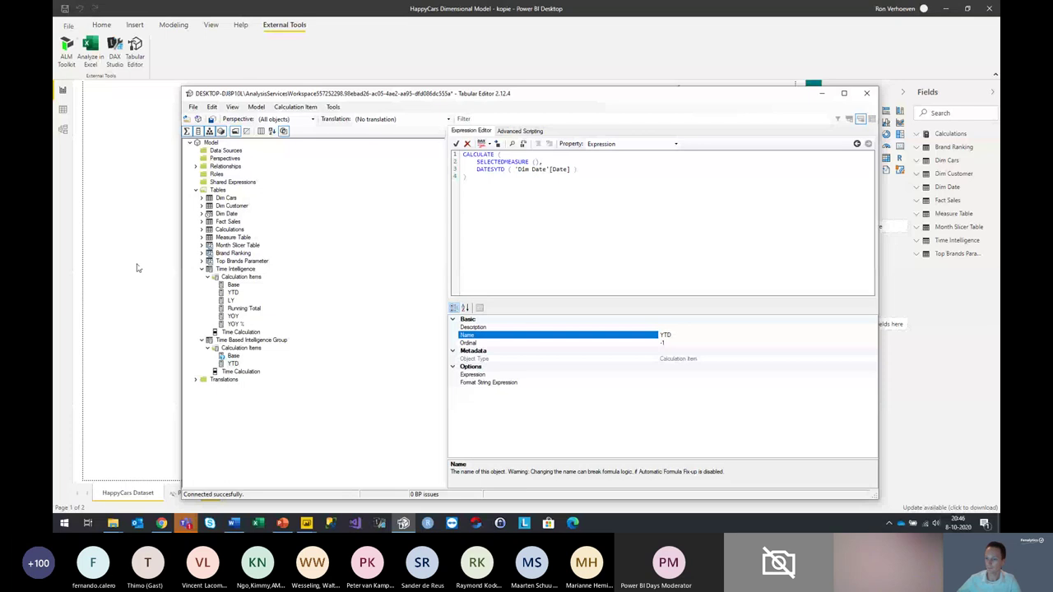
Add an LY calculation item to the Time Based Intelligence Group, reusing the SAMEPERIODLASTYEAR expression on 'Dim Date'[Date] from Time Intelligence's LY item
left_click(234, 301)
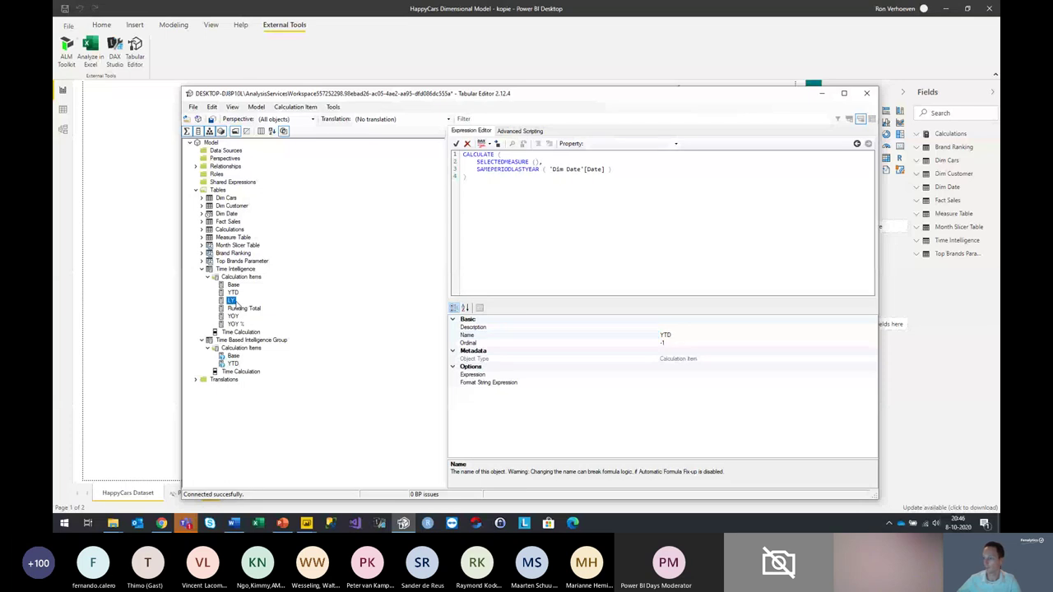
right_click(257, 348)
left_click(271, 355)
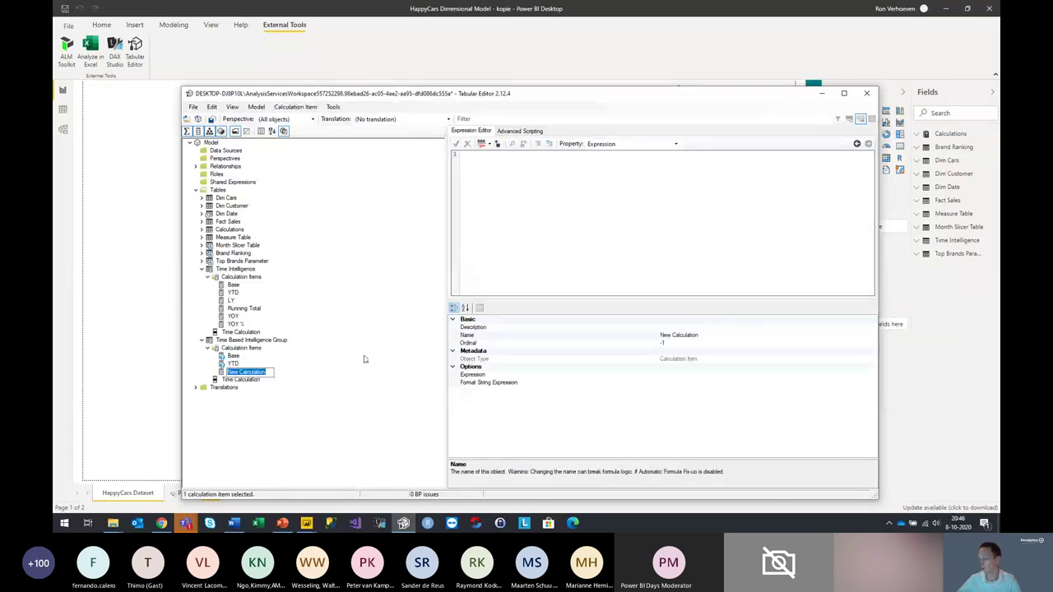
left_click(712, 339)
type("LY")
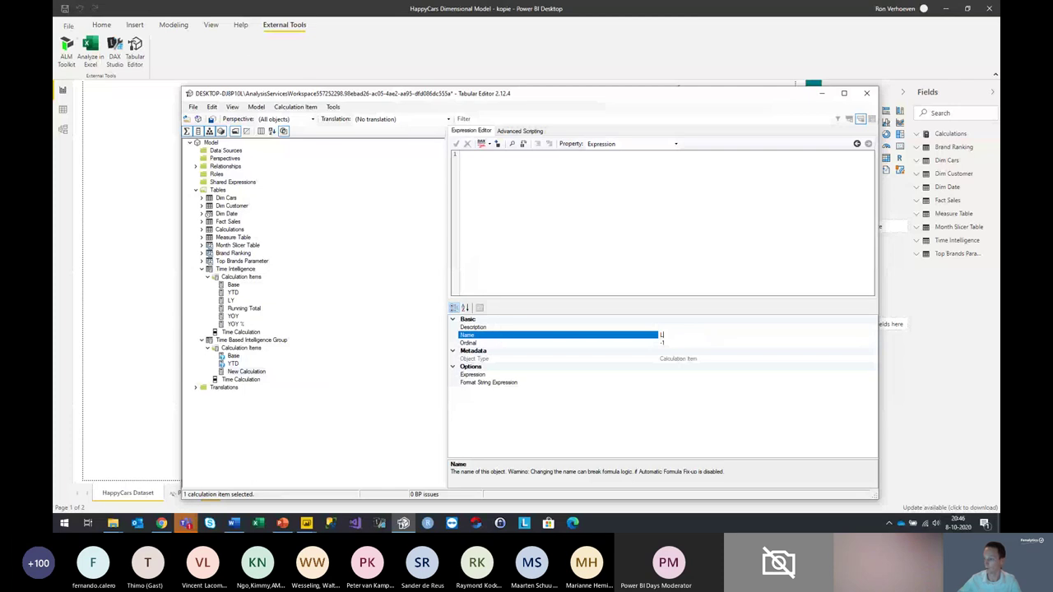
left_click(495, 217)
type("CALCULATE (     SELECTEDMEASURE (),     SAMEPERIODLASTYEAR ( 'Dim Date'[Date] ) )")
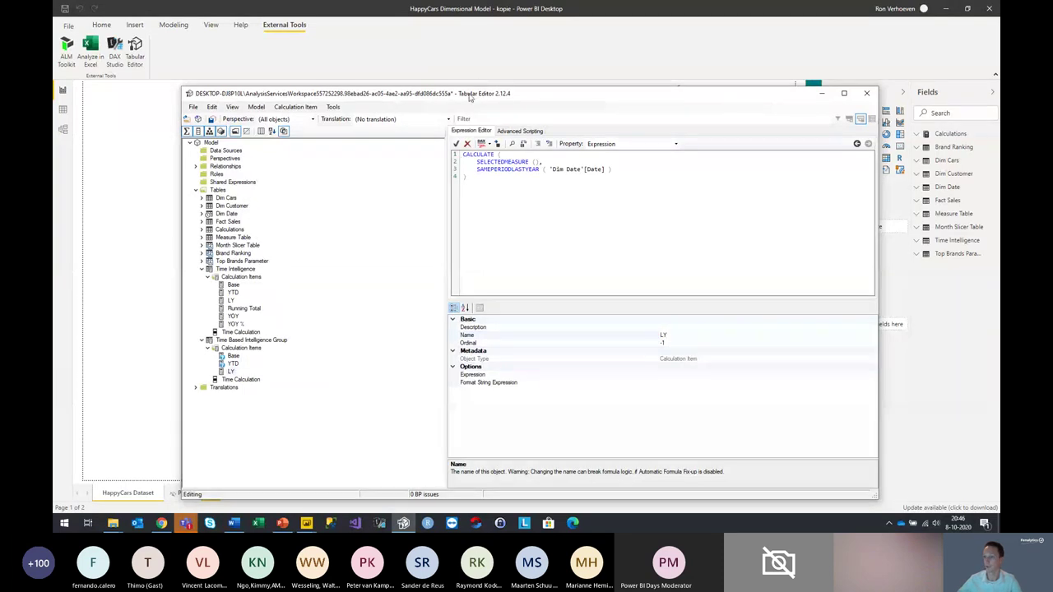
Check the new YTD item, save the model changes to the connected database and switch back to Power BI Desktop
left_click_drag(478, 92, 418, 72)
left_click(172, 344)
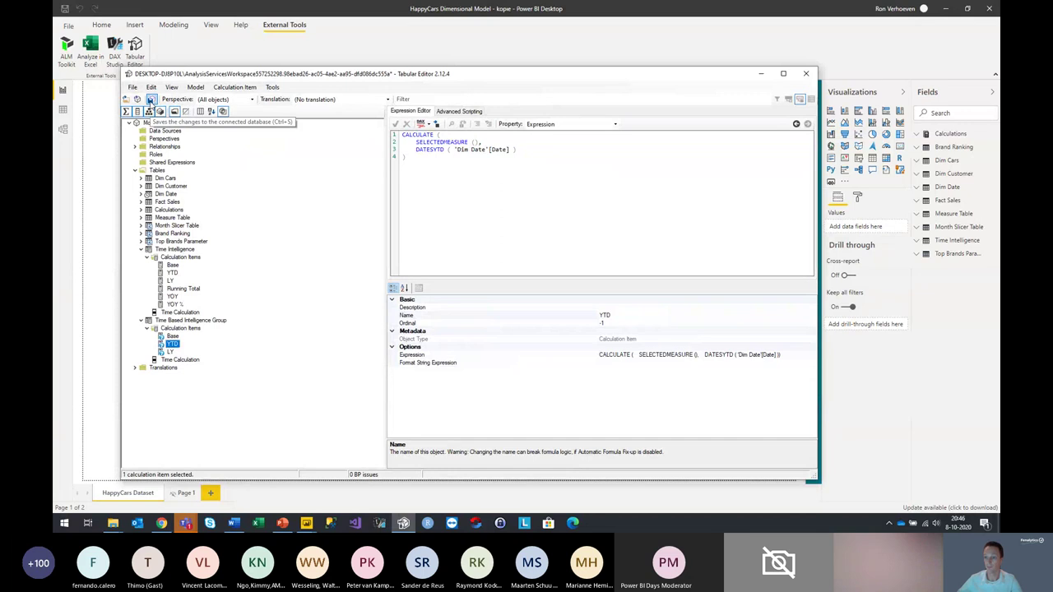
left_click(151, 98)
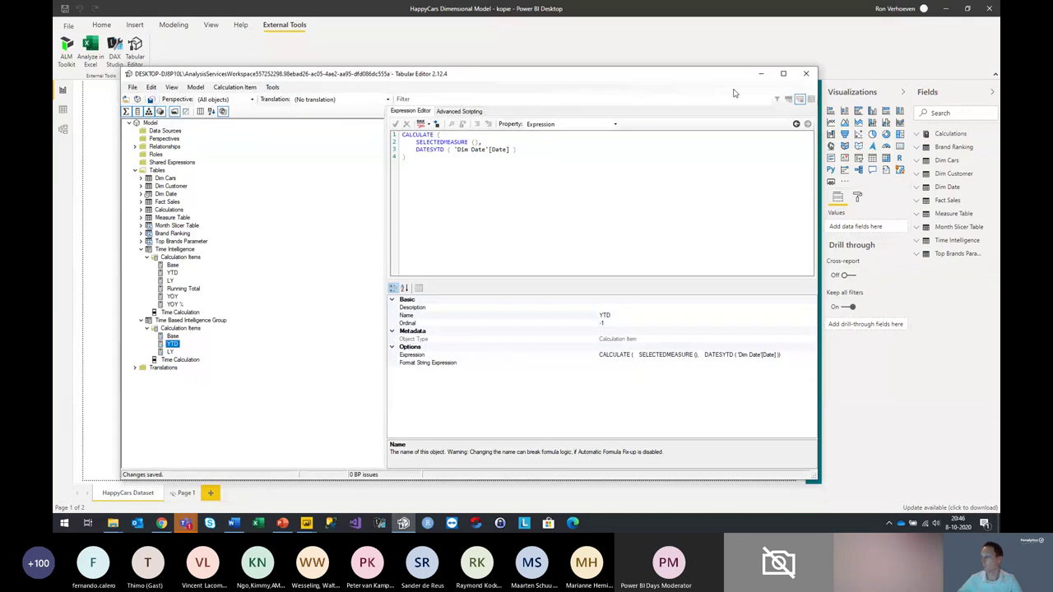
left_click(761, 74)
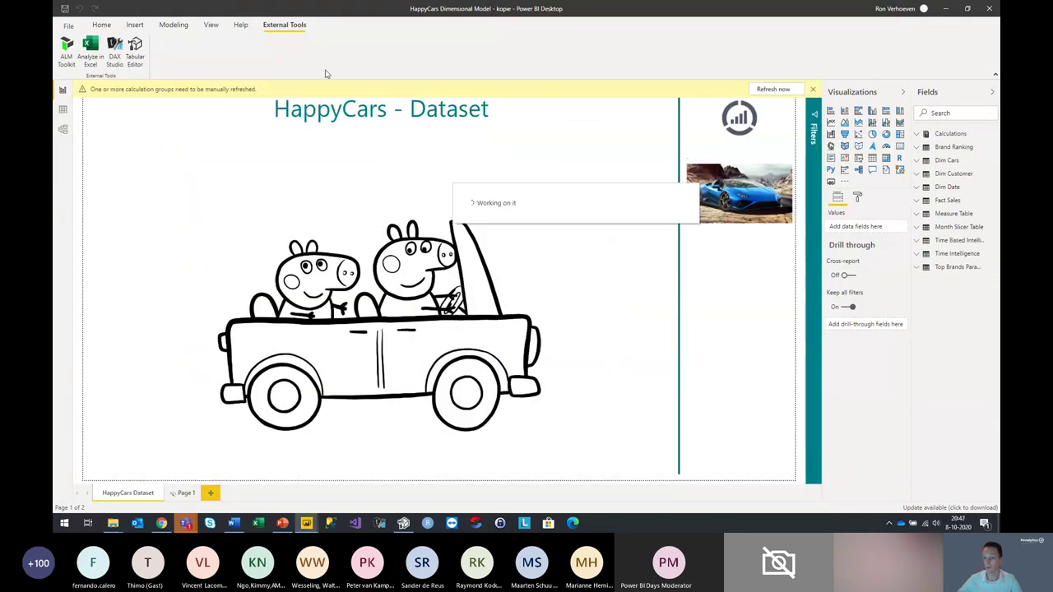
Magnify the notice about the calculation groups and refresh them in the report
key("super+plus")
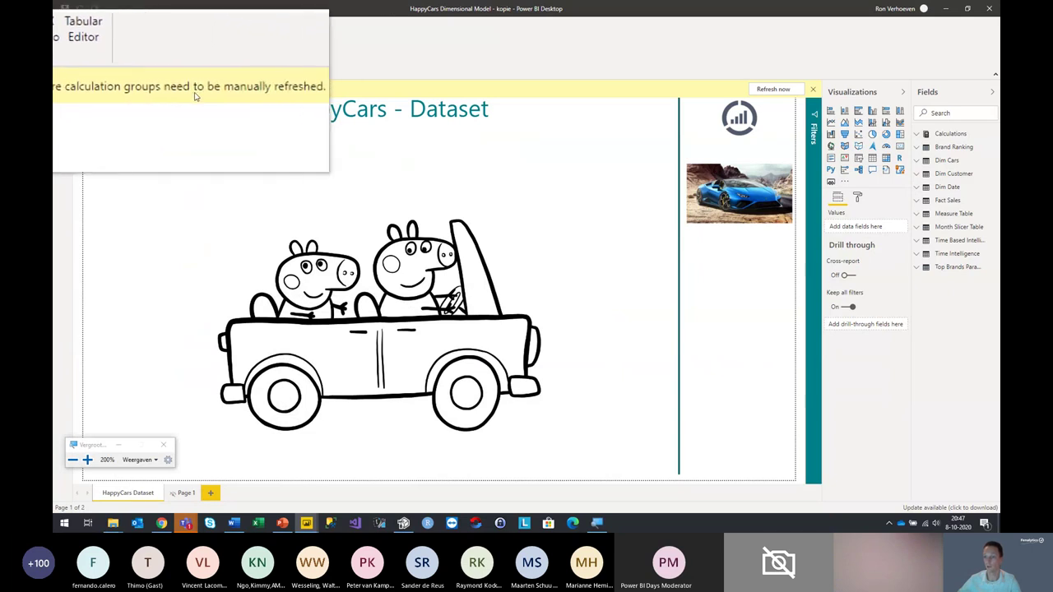
key("super+Escape")
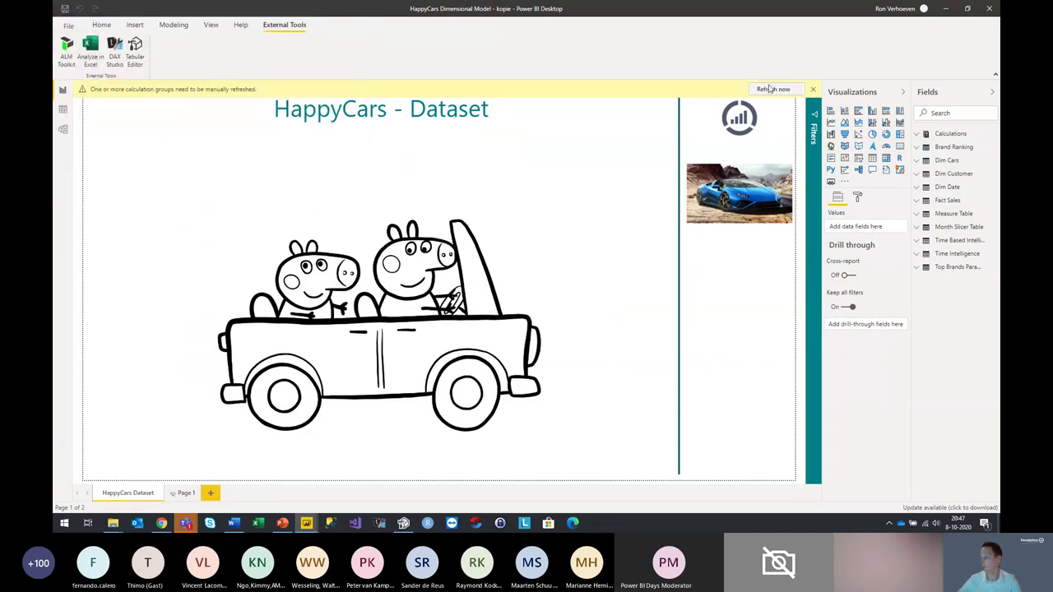
left_click(771, 89)
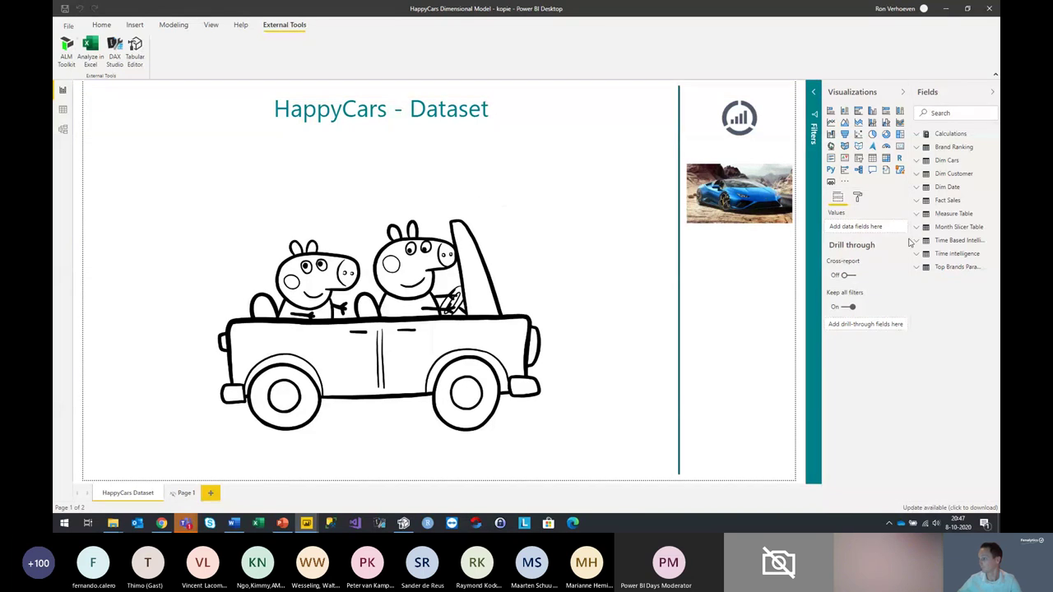
Widen the field list to show the full table names and magnify the Time Based Intelligence Group entry
left_click_drag(911, 234, 837, 238)
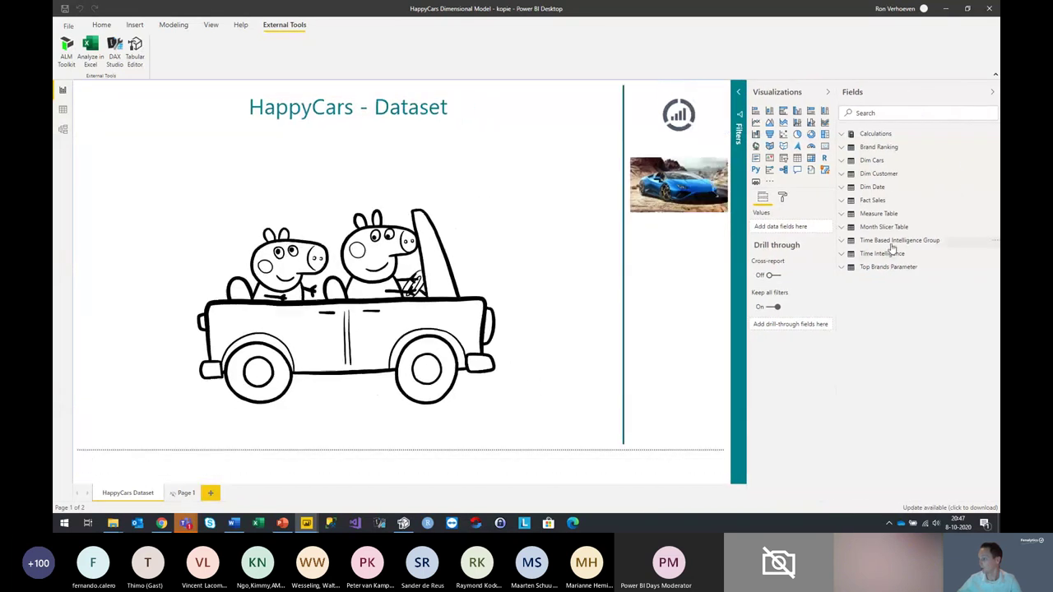
key("super+plus")
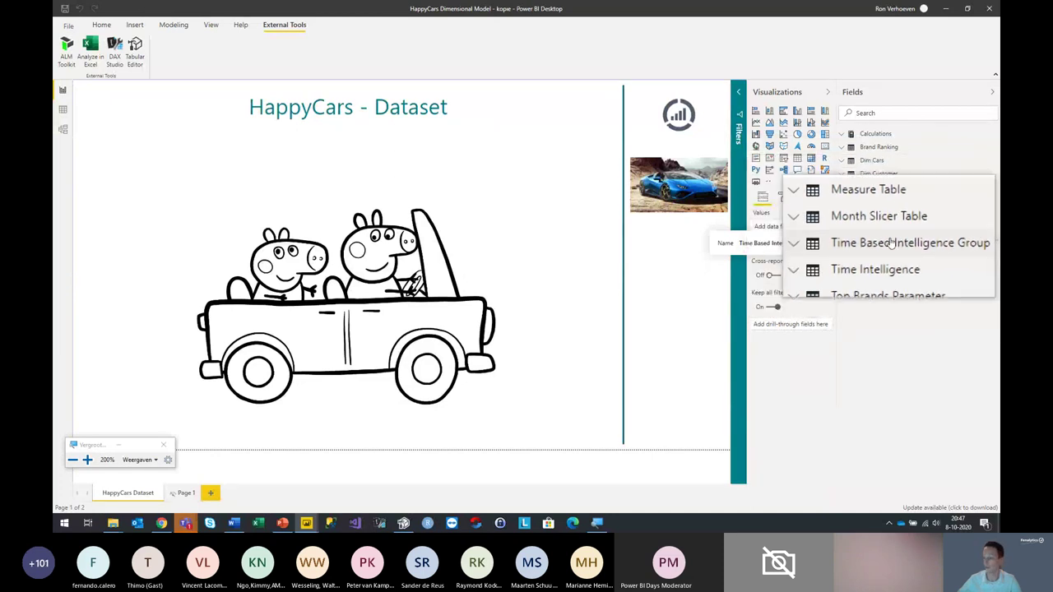
key("super+Escape")
Add a new report page and create a table on it with Year and Month from Dim Date
left_click(217, 494)
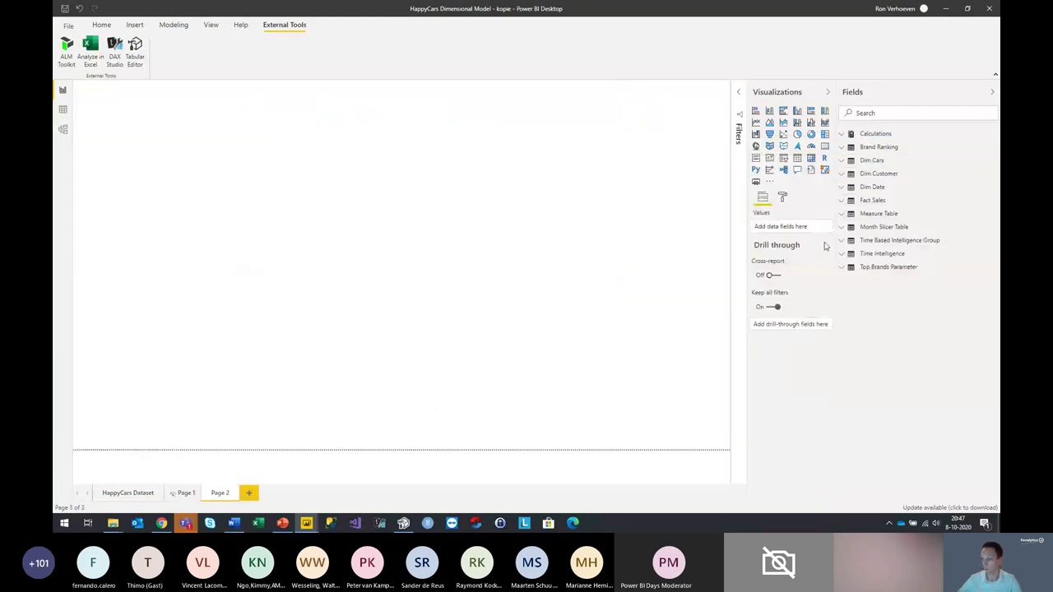
left_click(848, 241)
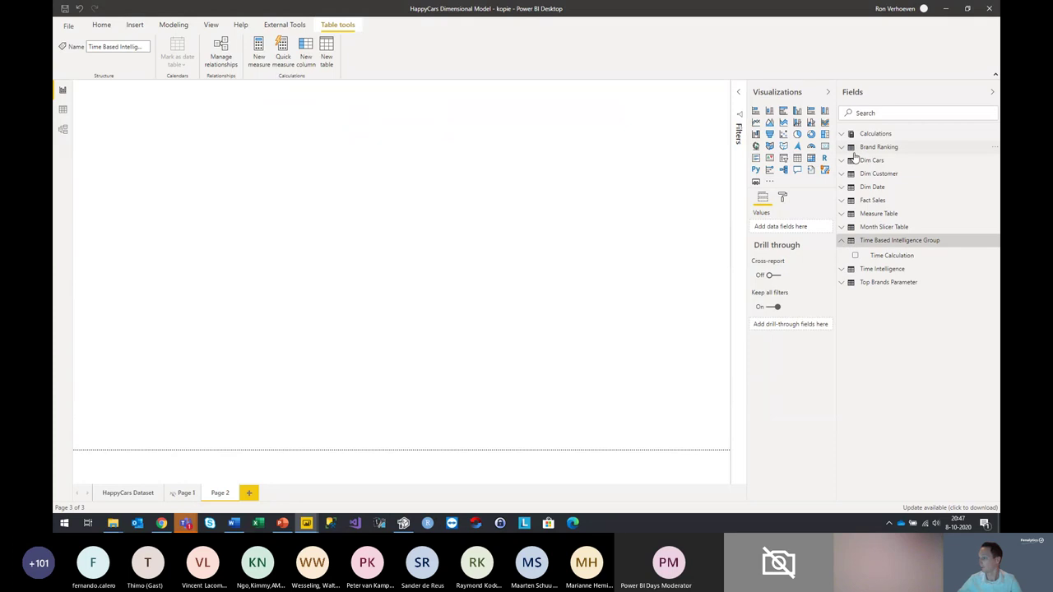
left_click(844, 189)
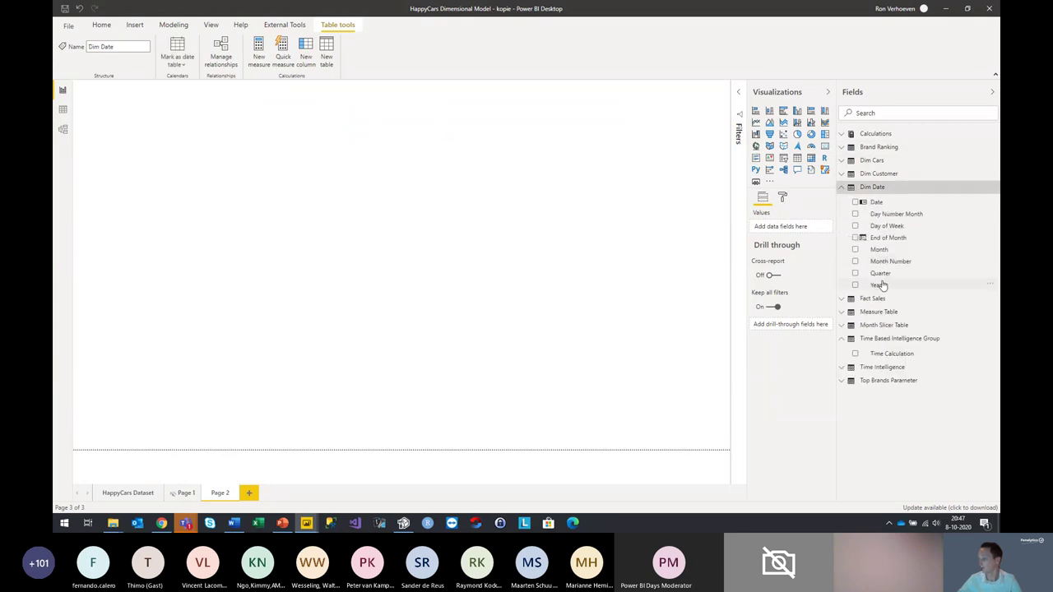
left_click_drag(877, 284, 417, 249)
left_click_drag(878, 250, 403, 238)
Add the Sales Amount measure from the Turnover folder of Calculations to the table and enlarge the table
left_click(847, 136)
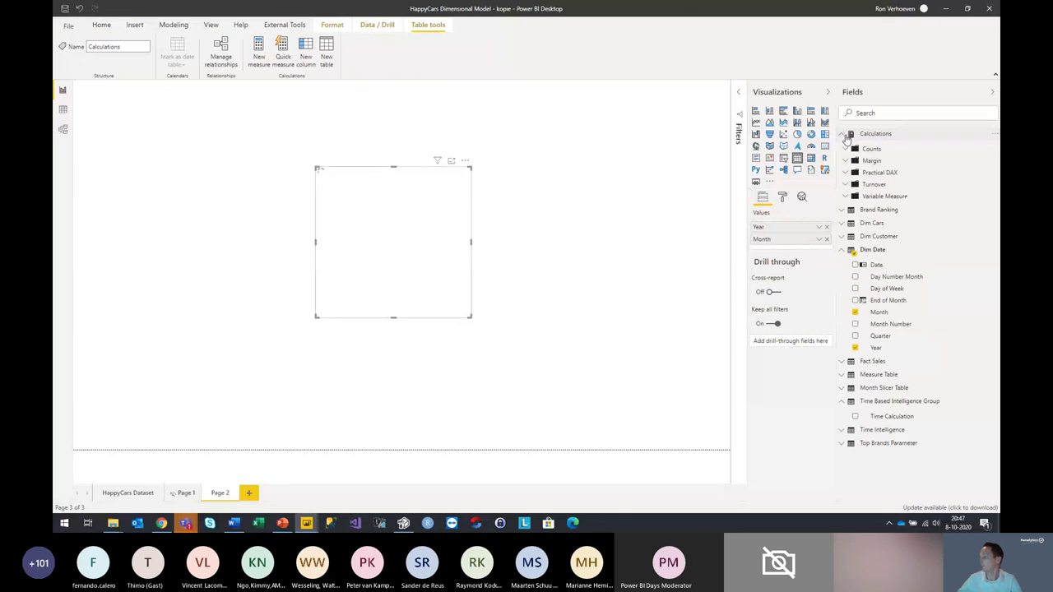
left_click(847, 183)
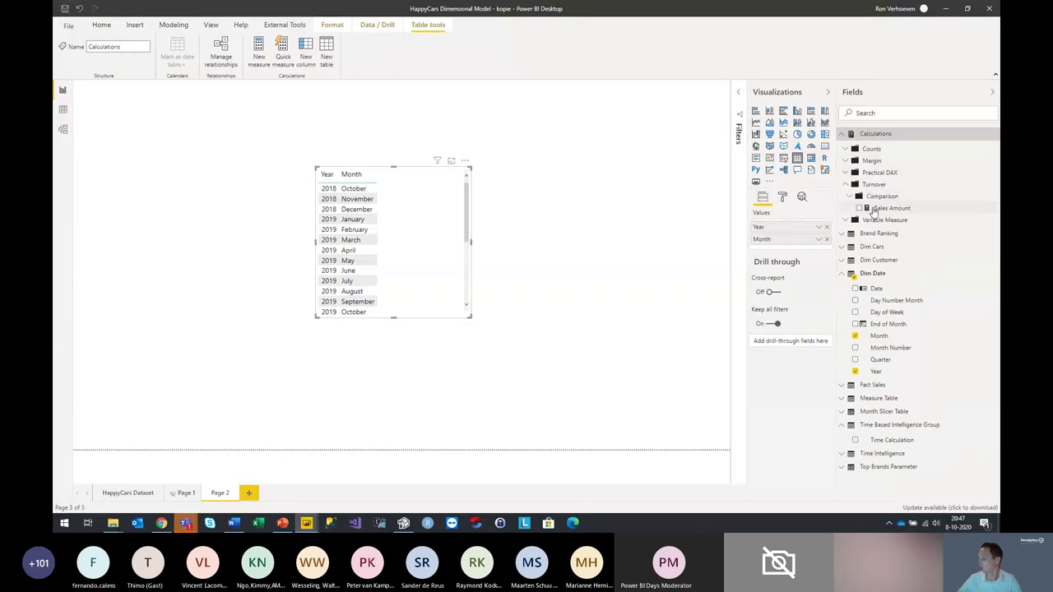
left_click_drag(890, 208, 423, 225)
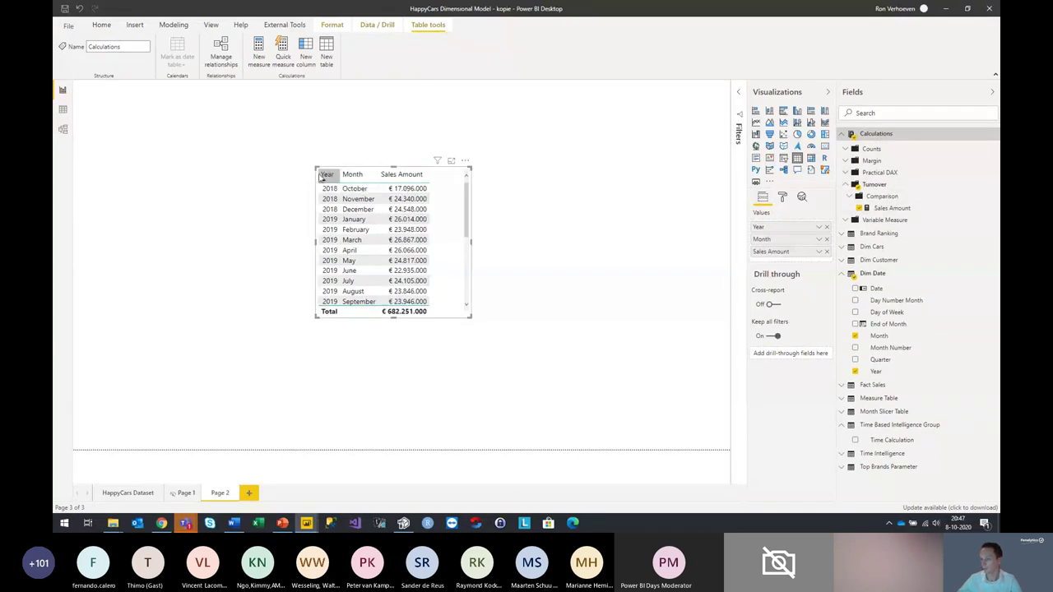
left_click_drag(314, 166, 188, 106)
left_click_drag(407, 312, 459, 384)
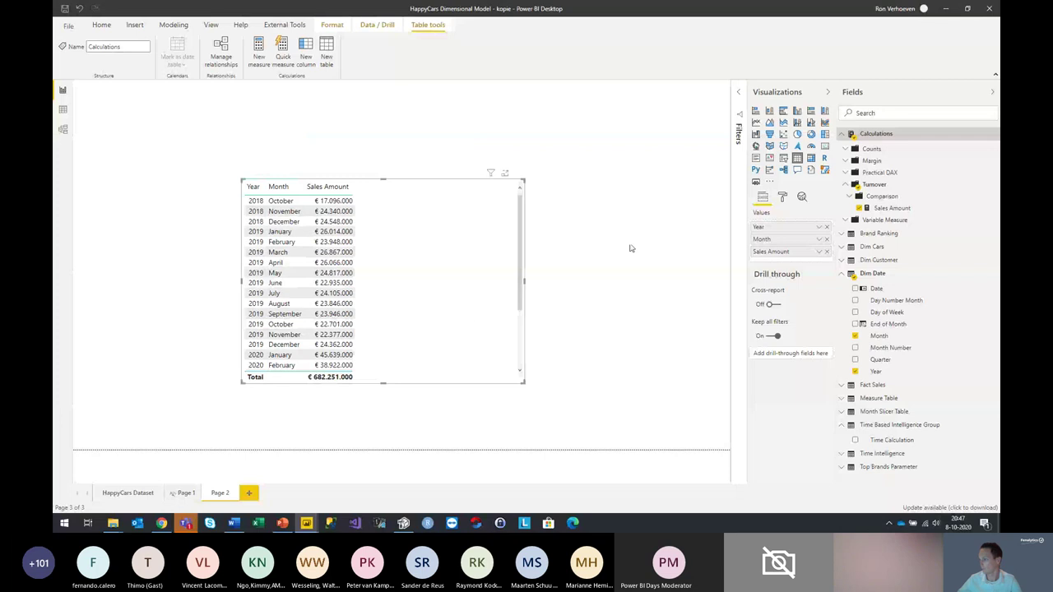
Add Time Calculation from the Time Based Intelligence Group and convert the table to a matrix with Time Calculation on columns
left_click_drag(893, 439, 810, 249)
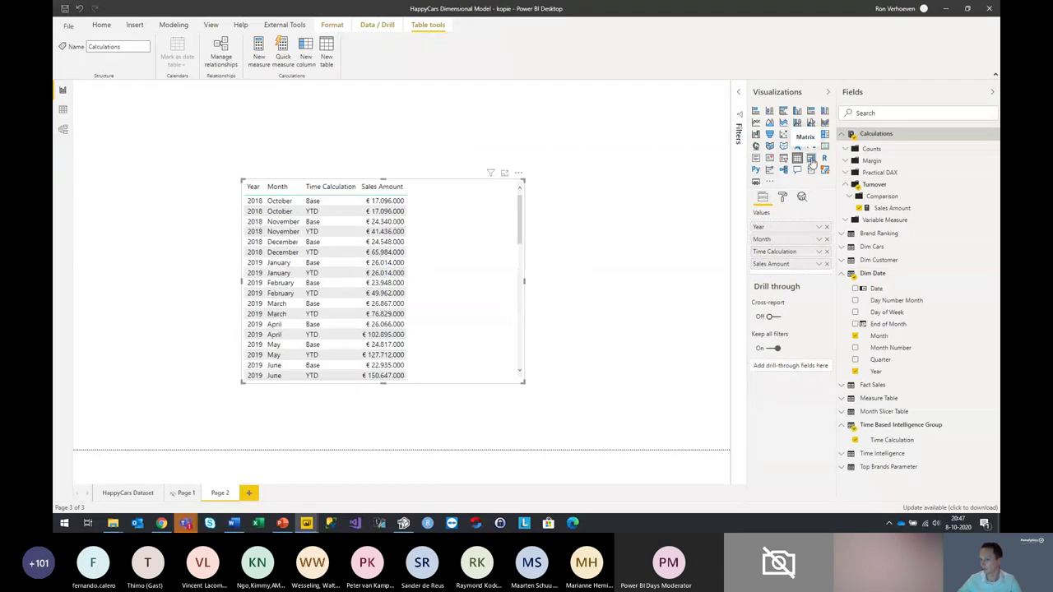
left_click(811, 157)
mouse_move(798, 240)
left_mouse_down()
mouse_move(803, 282)
mouse_move(787, 238)
left_mouse_up()
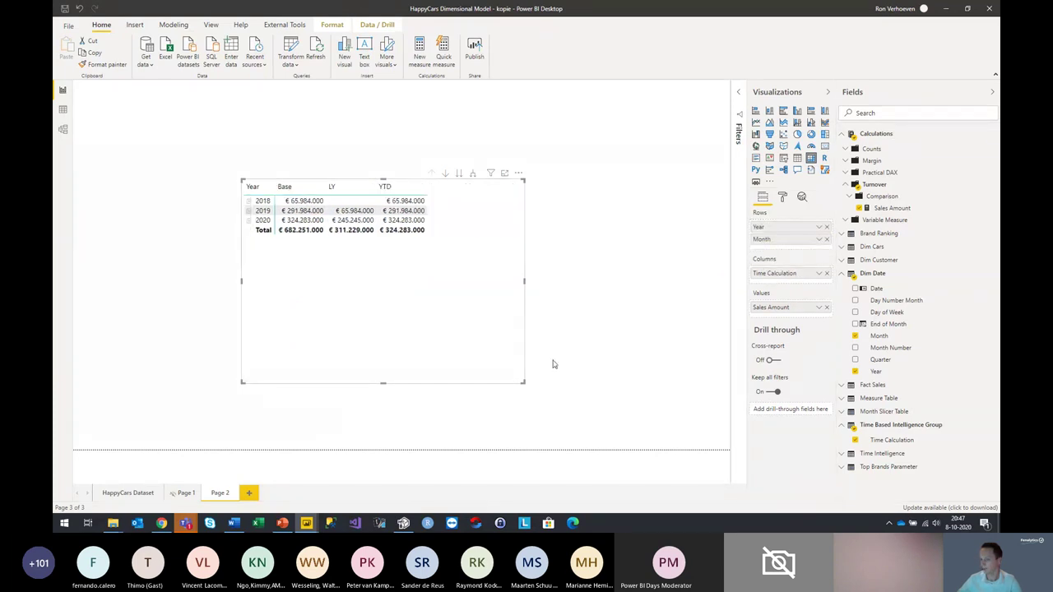
Expand 2019 and 2018 to months, make the matrix taller and magnify its October 2018 Base value
left_click(248, 210)
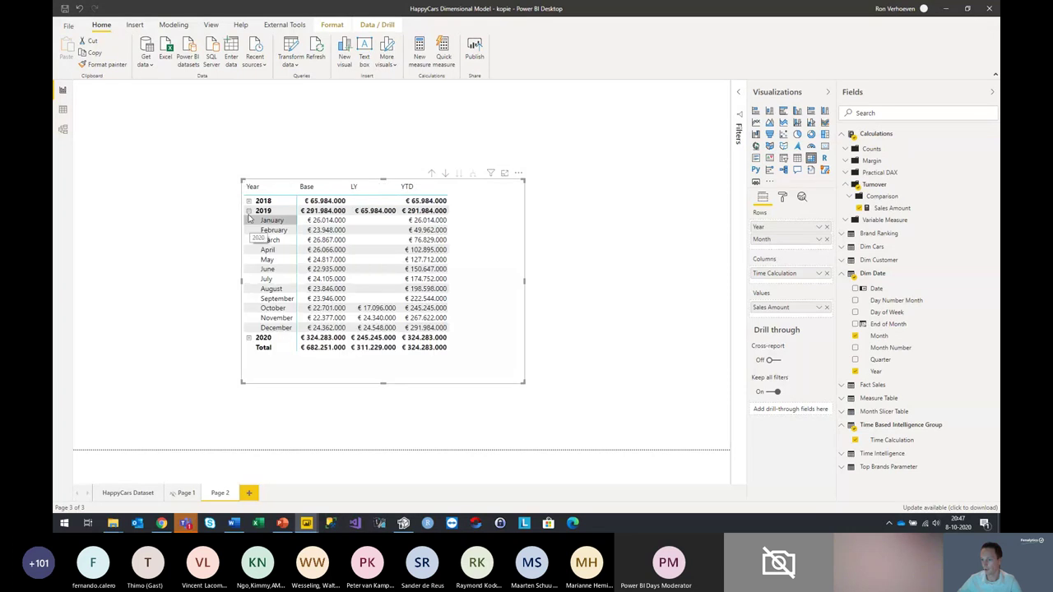
left_click(248, 202)
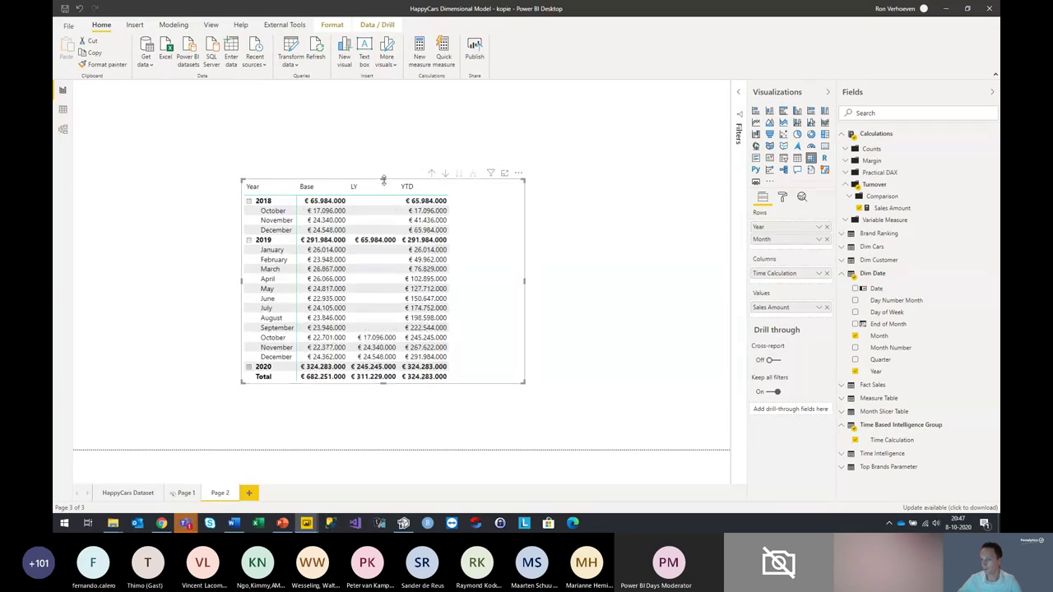
left_click_drag(383, 179, 383, 149)
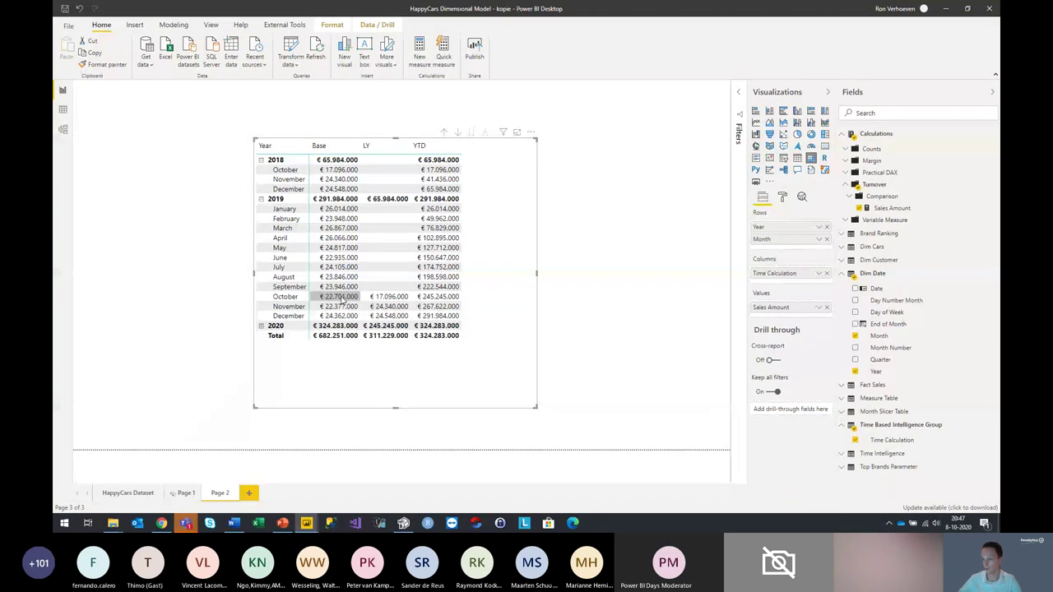
key("super+plus")
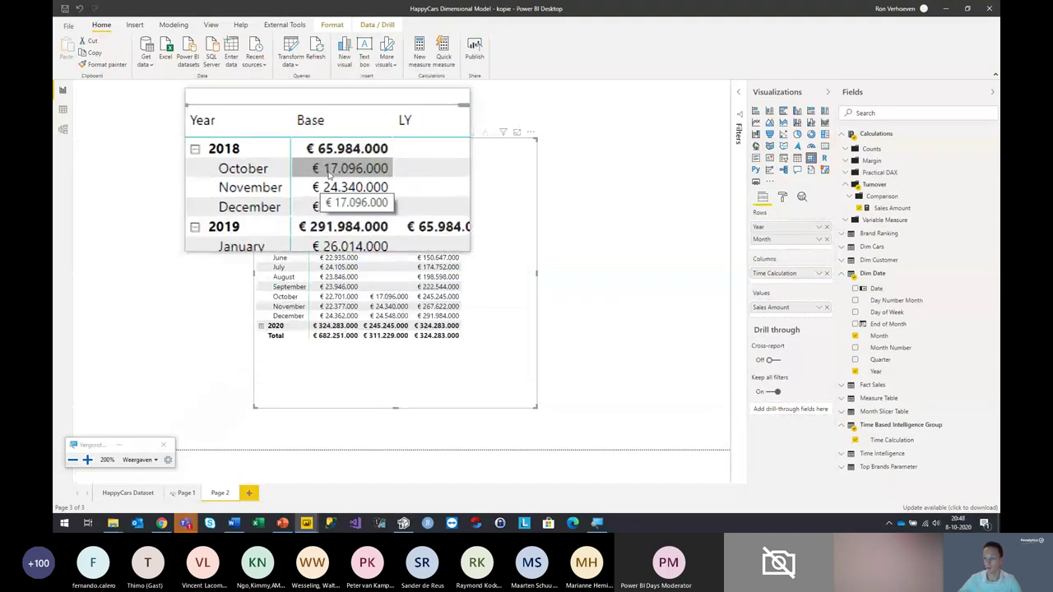
key("super+Escape")
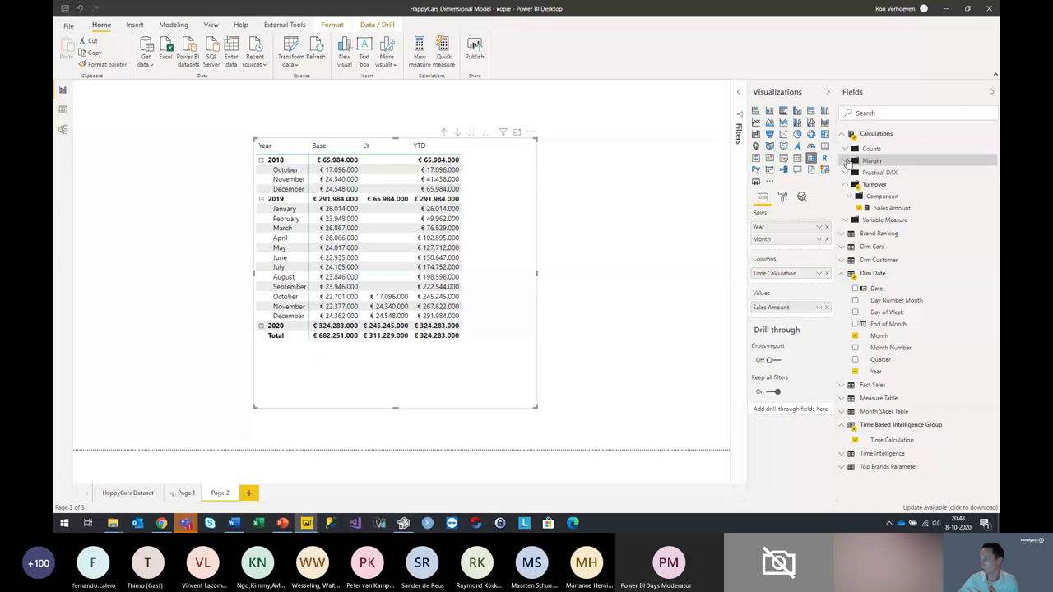
Add the Sales Margin measure from the Margin folder to the matrix values and enlarge the matrix to fit all columns
left_click(847, 162)
left_click_drag(889, 173, 804, 317)
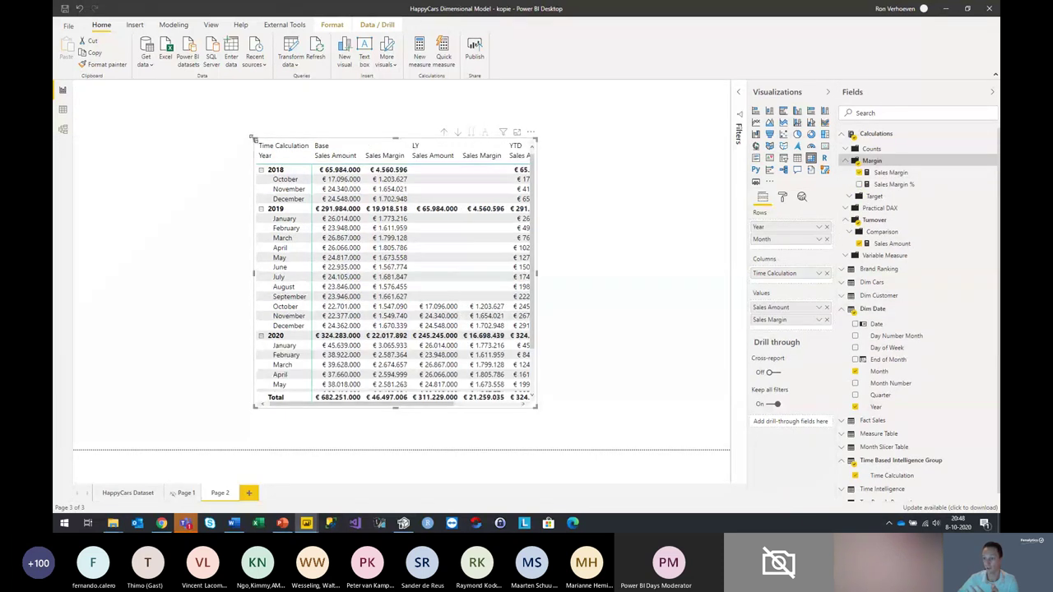
left_click_drag(254, 138, 151, 91)
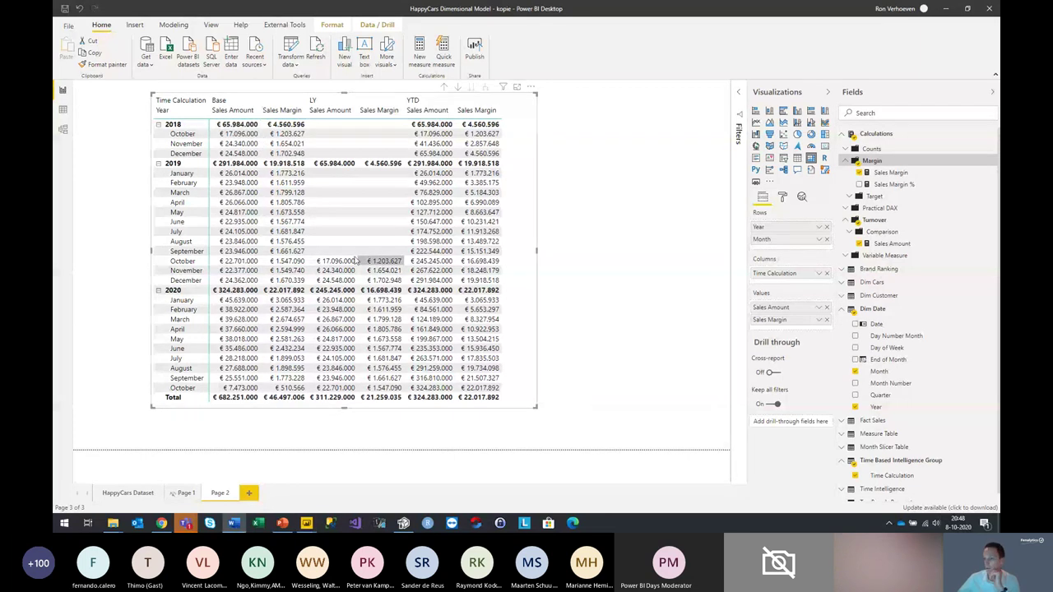
Close the HappyCars model window, switch to the PowerPoint slide show and advance to the #4 External Tools slide about the ALM Toolkit
left_click(992, 8)
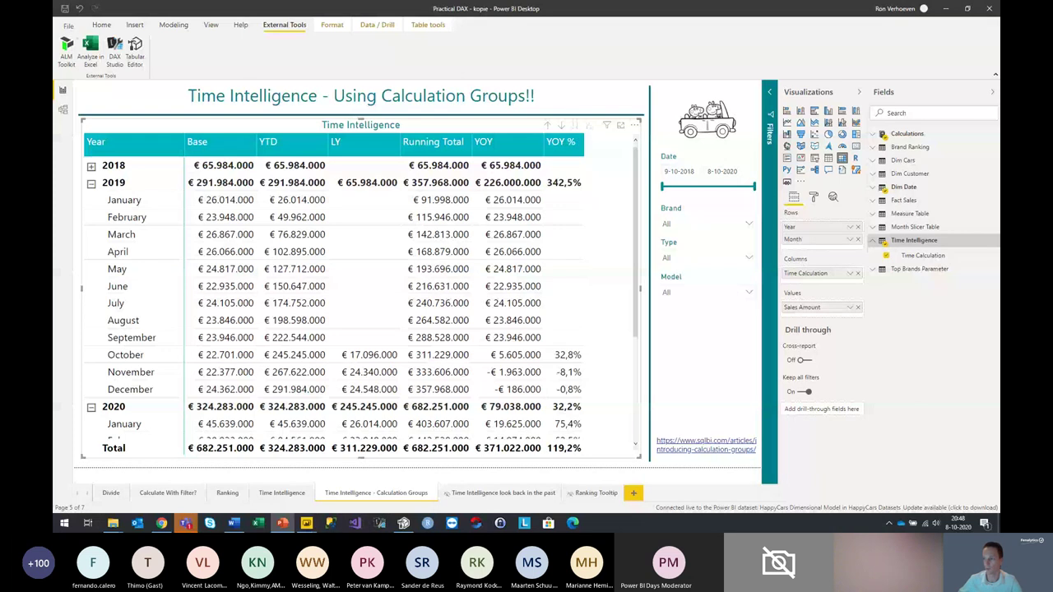
key("alt+Tab")
key("Right")
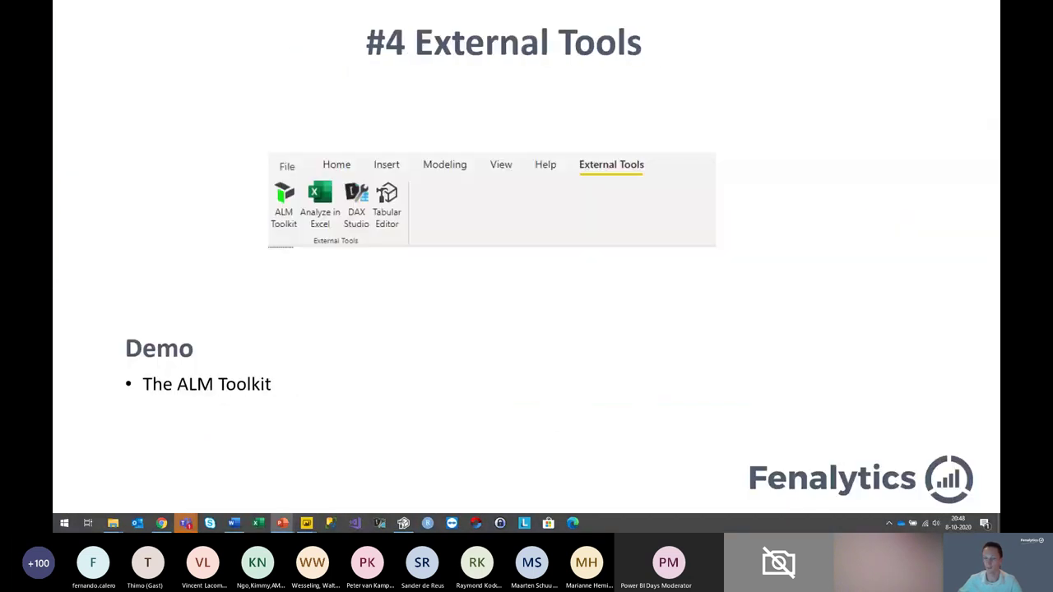